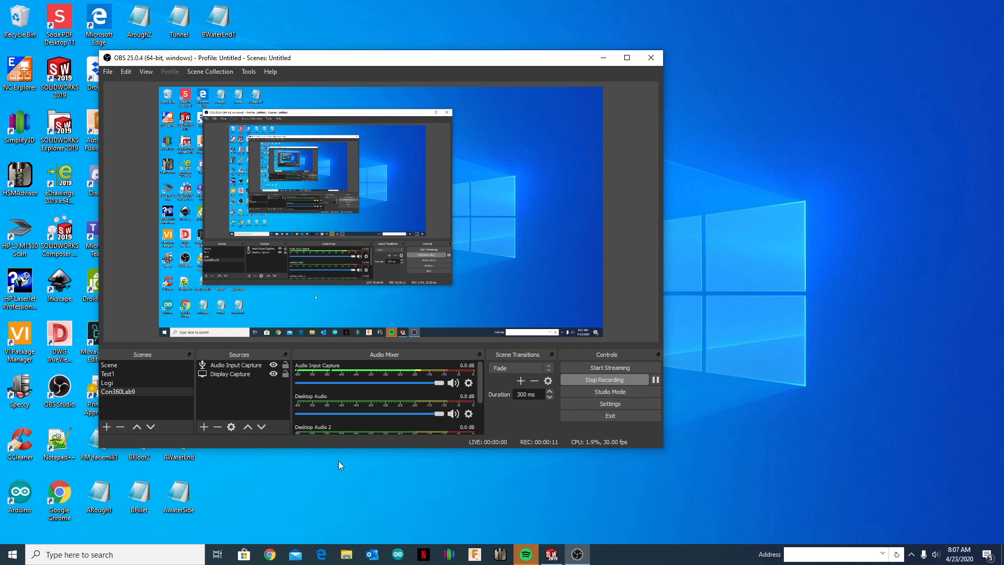
Open Chrome and log in to the university's Canvas site through the eID login with the saved credentials.
double_click(57, 496)
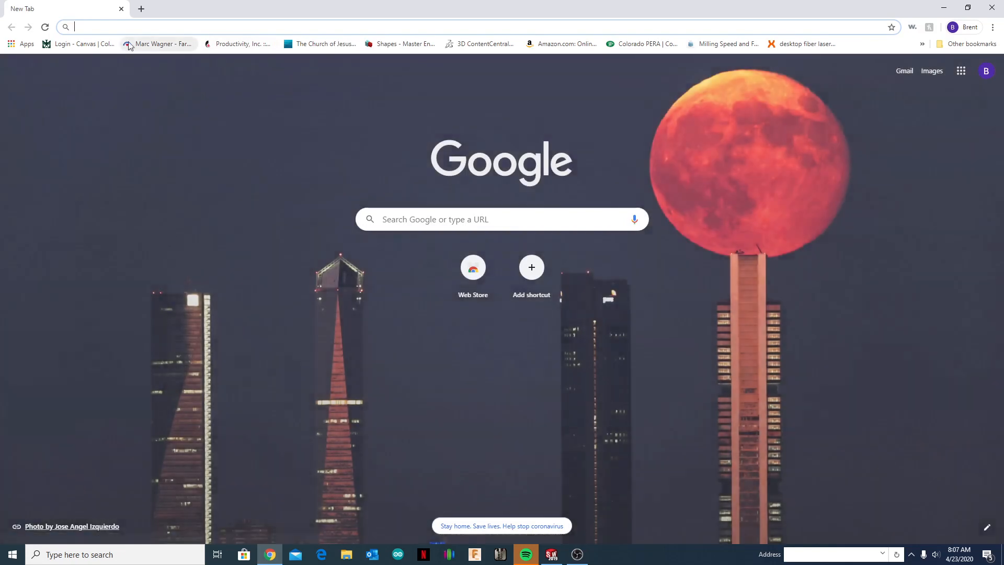
click(77, 43)
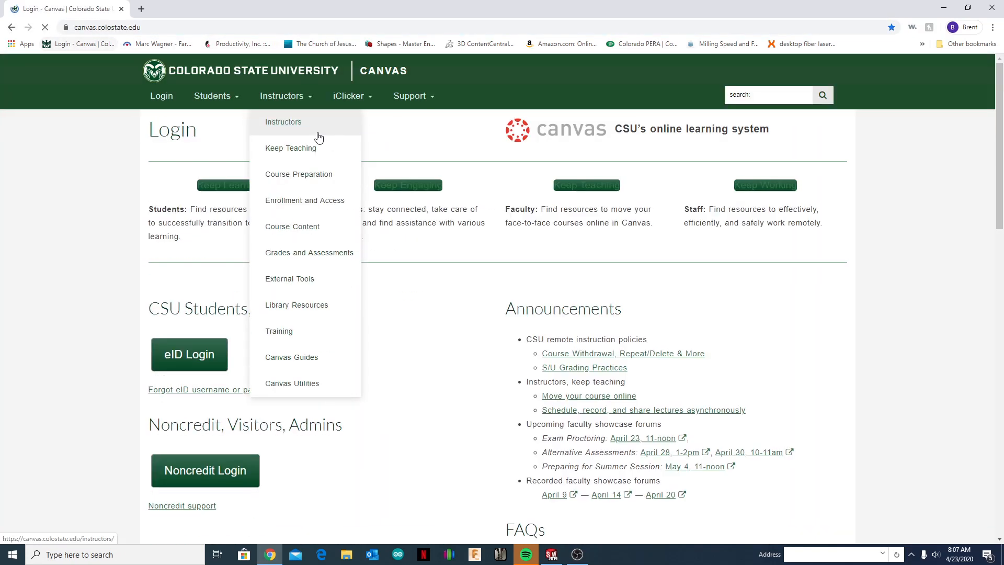
click(198, 369)
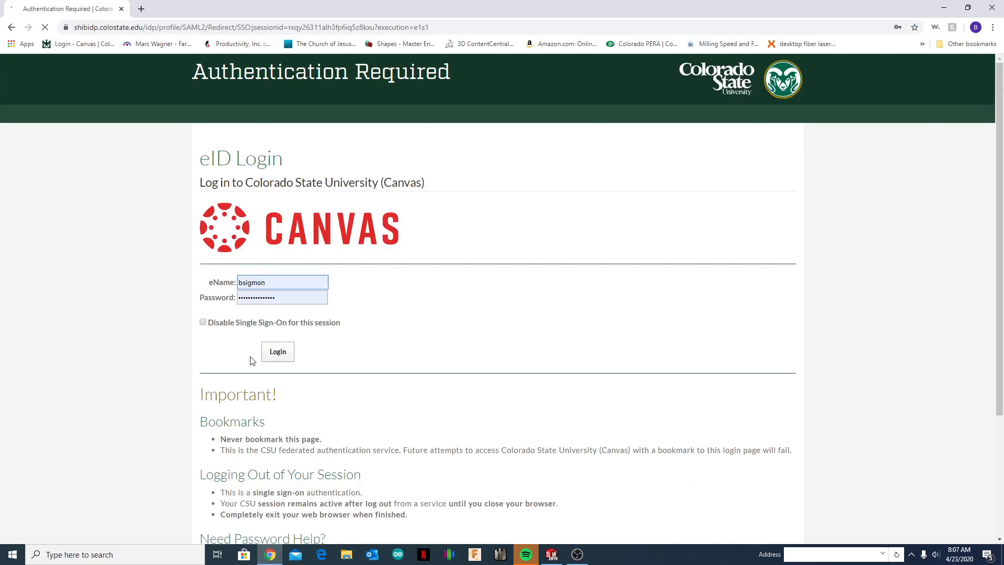
click(278, 352)
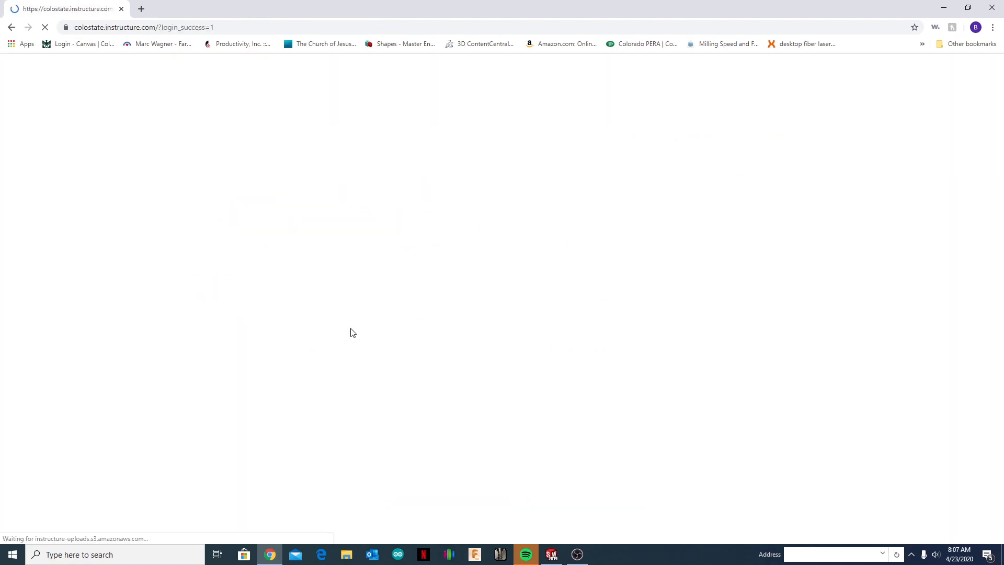
Open the modules of the 2020SP-CON-360-001 Electrical Systems in Construction course.
scroll(314, 466, down, 3)
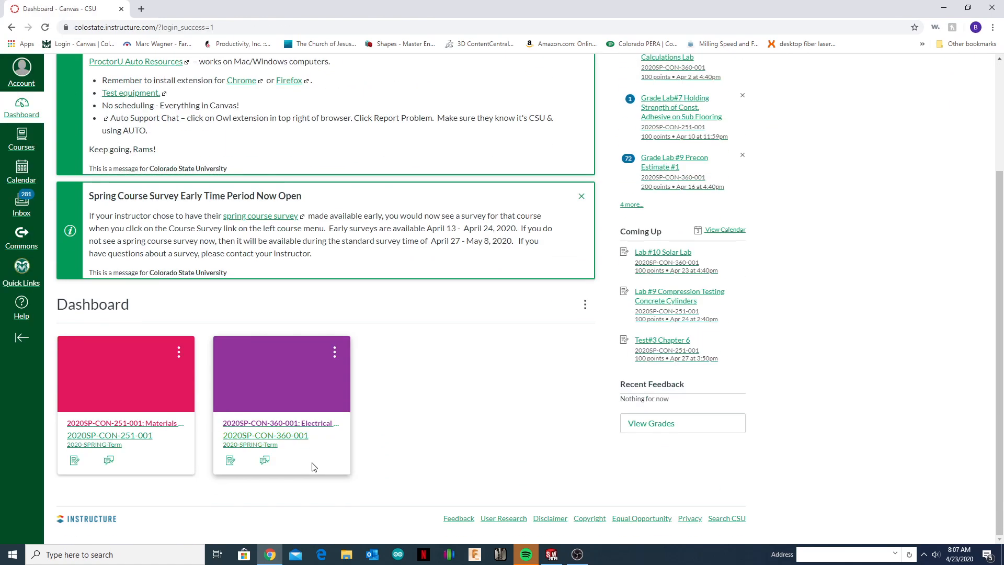
click(276, 435)
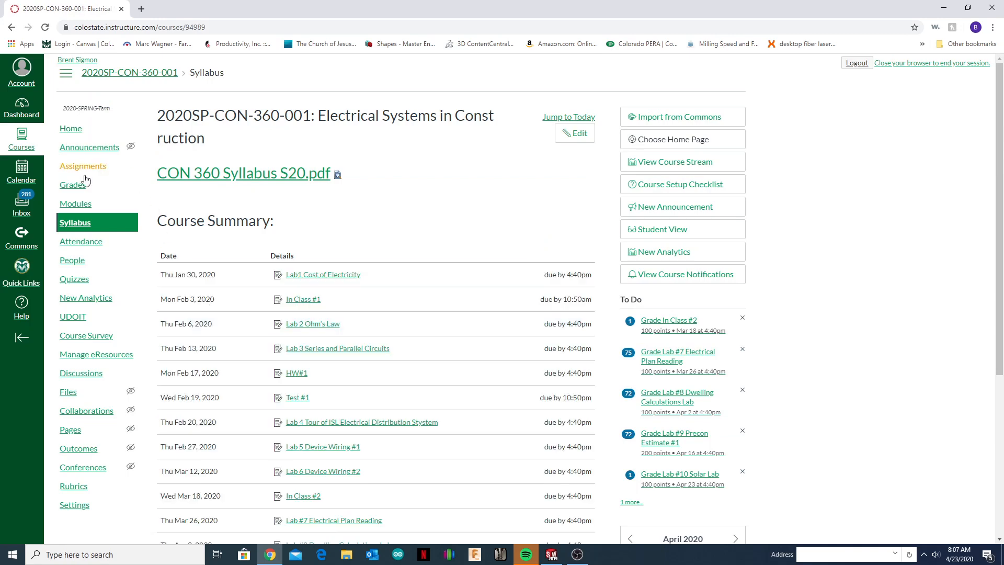
click(73, 205)
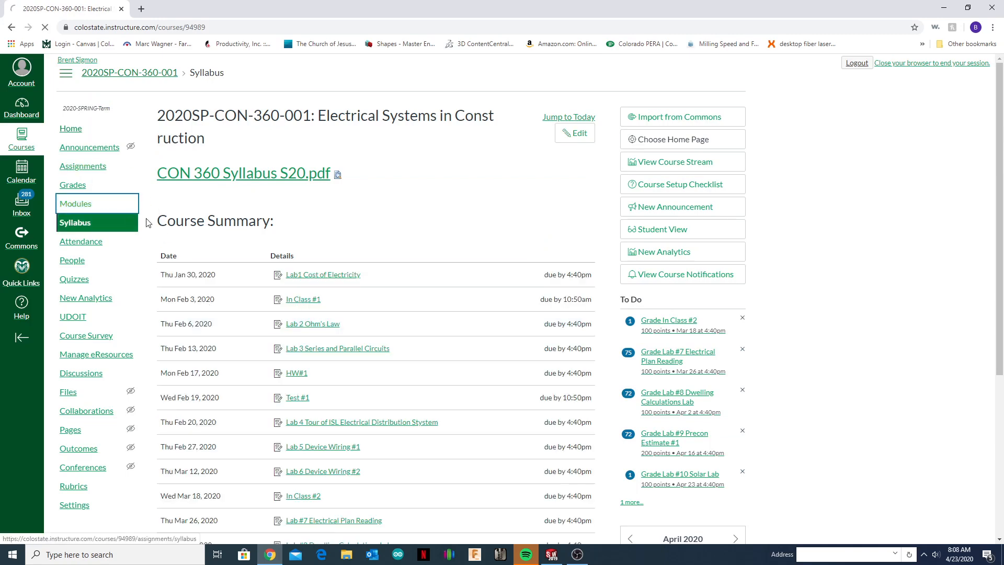
Find the Lab #10 Solar Lab assignment in the course modules and open it.
scroll(260, 284, down, 10)
scroll(262, 297, down, 20)
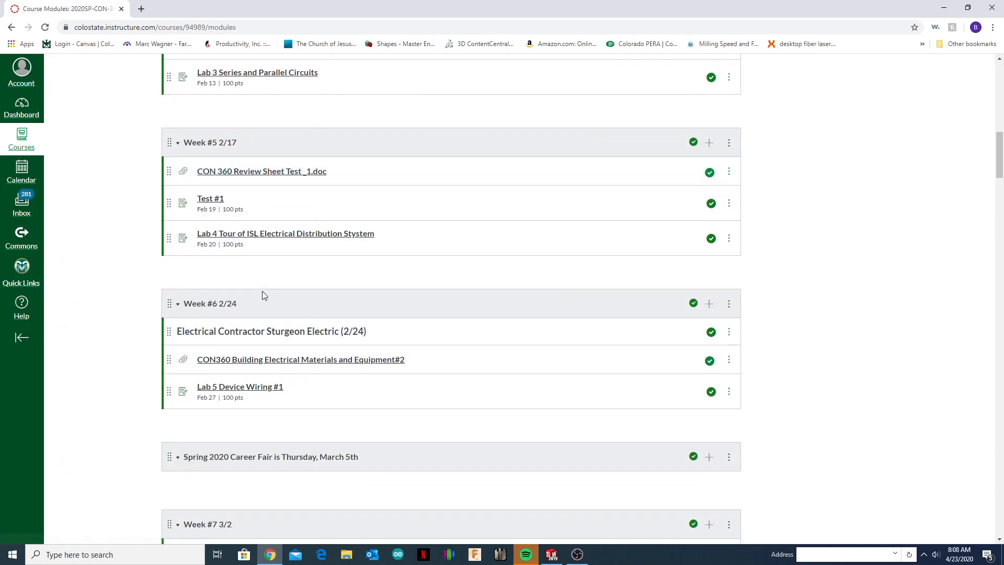
scroll(261, 291, down, 13)
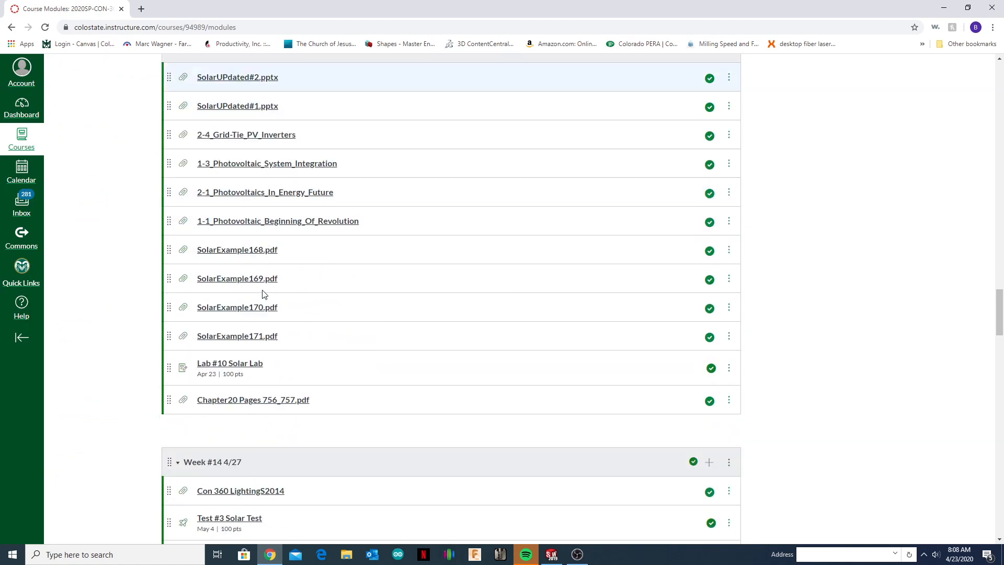
scroll(254, 282, up, 2)
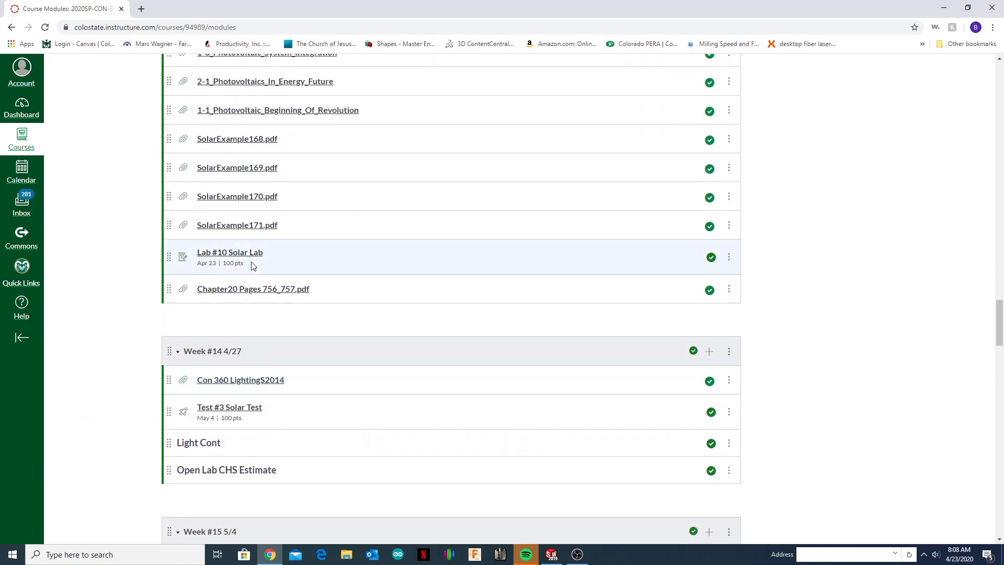
click(230, 255)
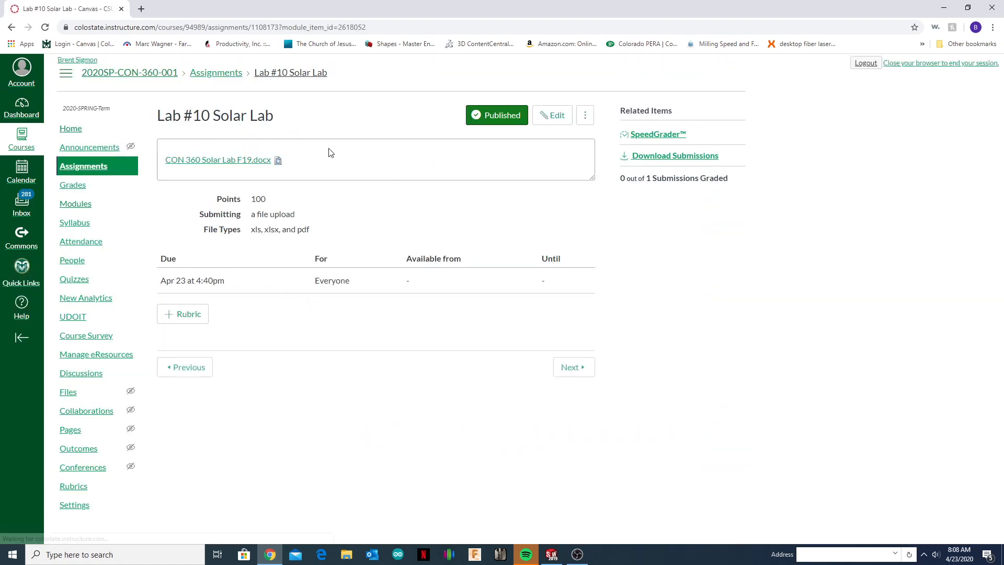
Download the assignment's CON 360 Solar Lab F19.docx, open it in Word and enable editing.
click(262, 160)
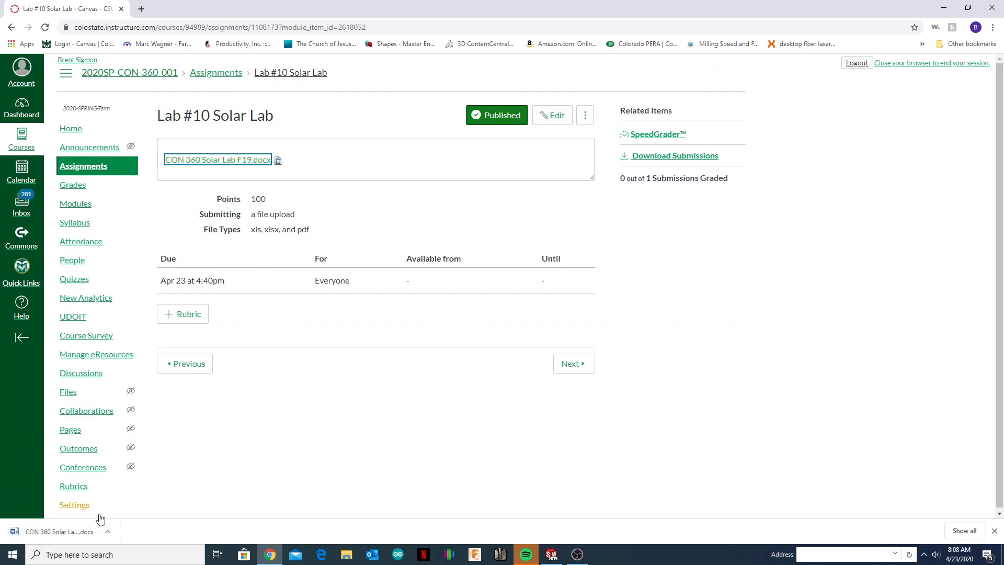
click(78, 531)
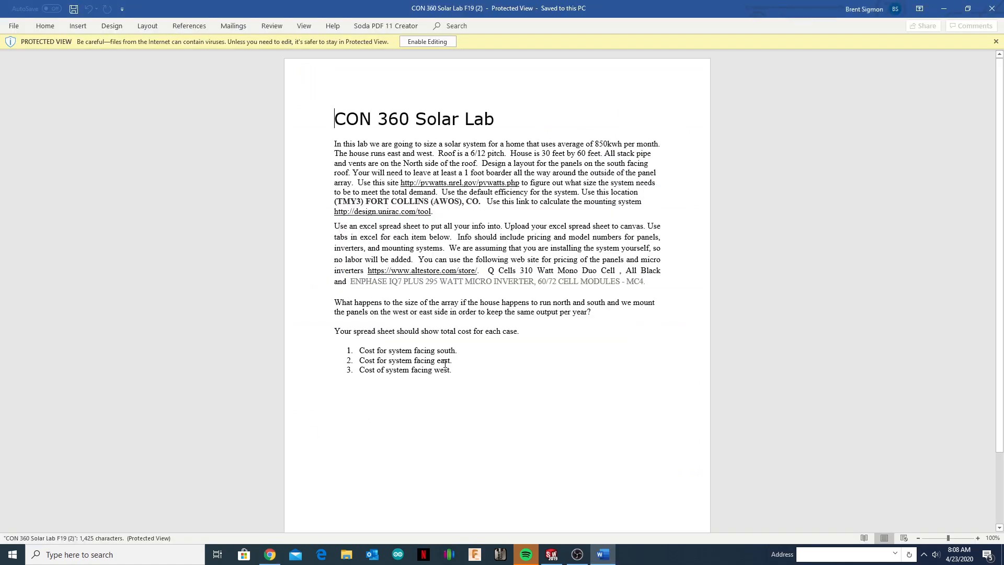
click(432, 42)
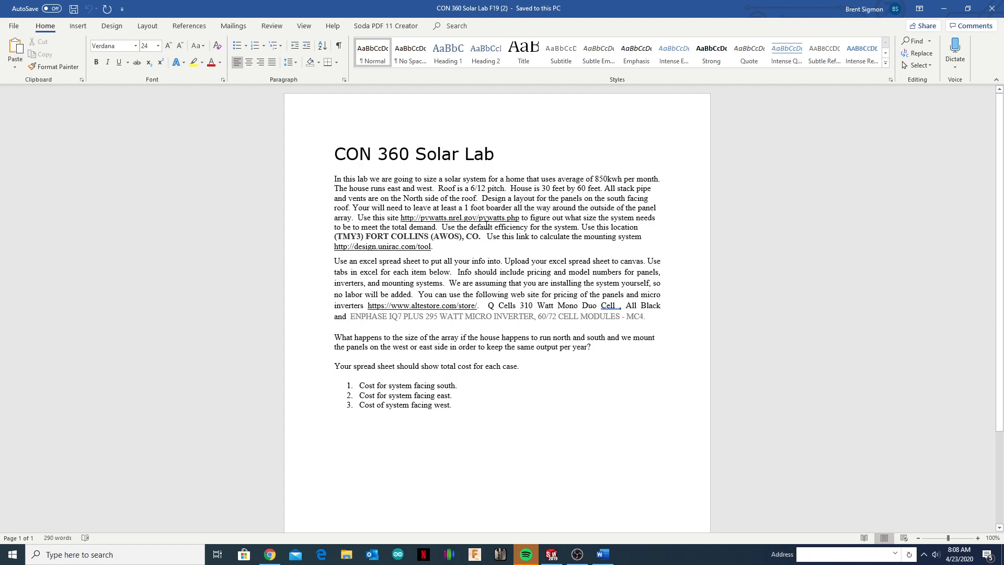
Follow the pvwatts.nrel.gov link in the lab instructions to open the PVWatts Calculator in Chrome.
ctrl+click(461, 221)
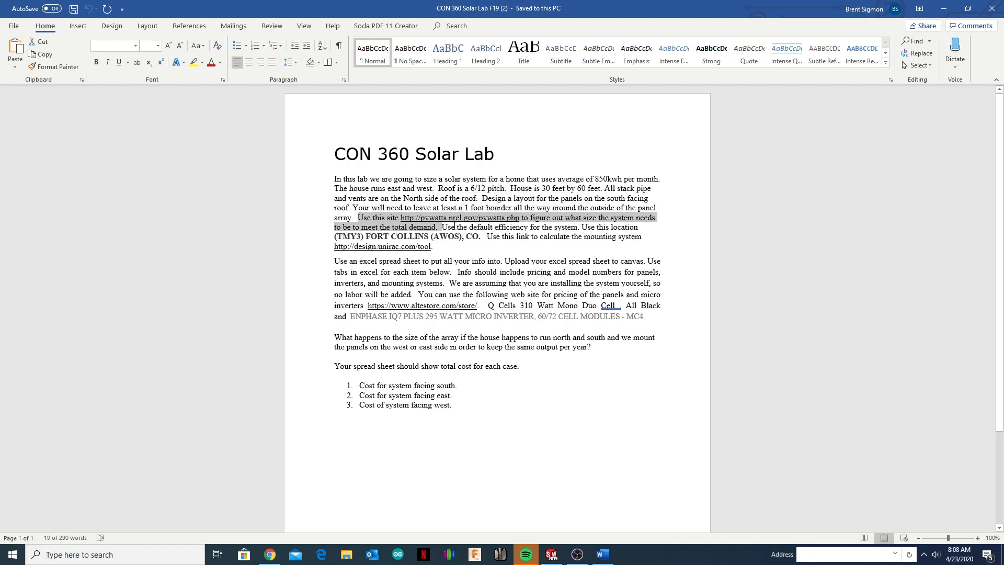
click(495, 224)
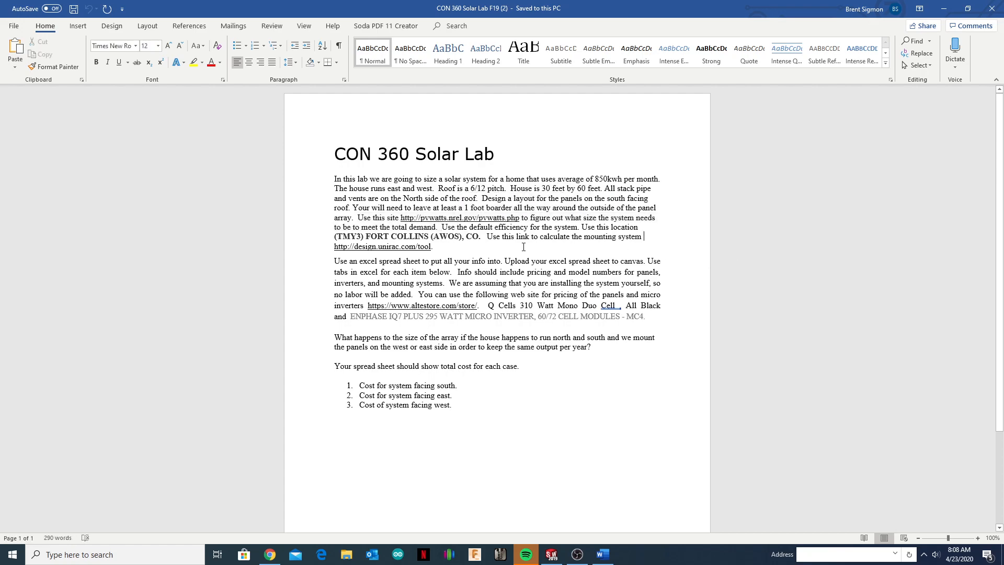
ctrl+click(494, 219)
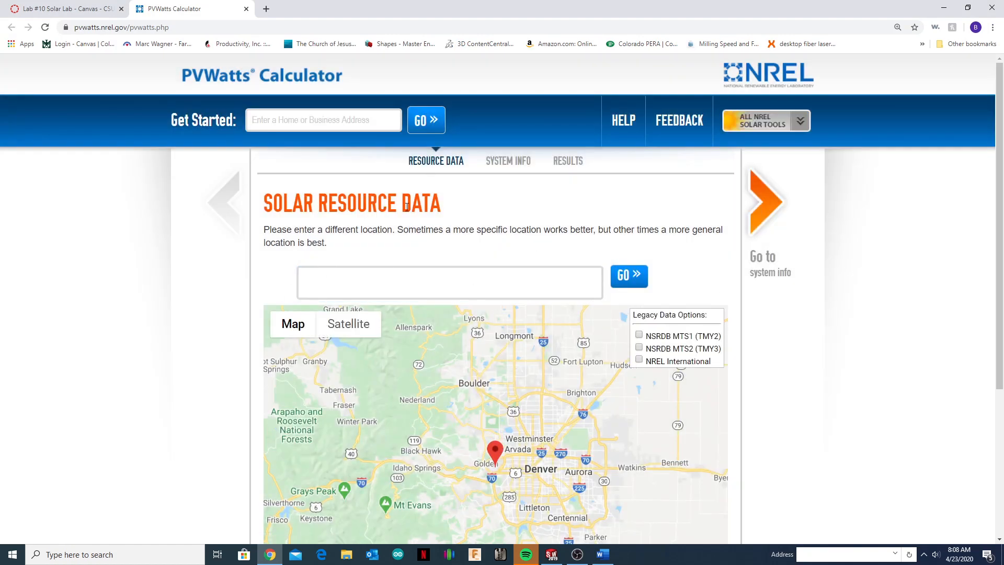
Set the solar resource location to Fort Collins, CO and continue to the system info page.
click(338, 280)
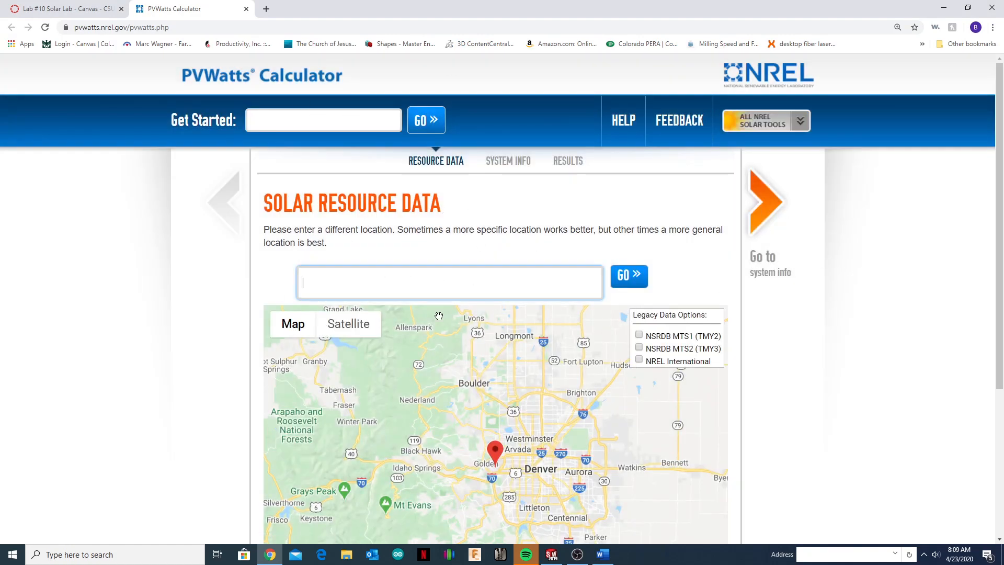
text(Fort Cop;)
key(BackSpace)
key(BackSpace)
text(;llins, CO)
click(626, 290)
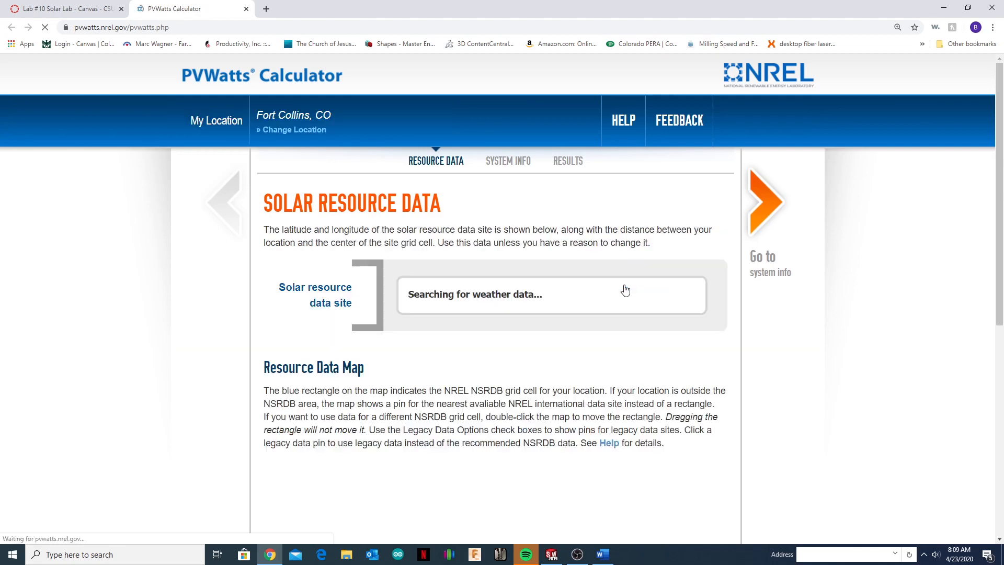
scroll(340, 256, down, 1)
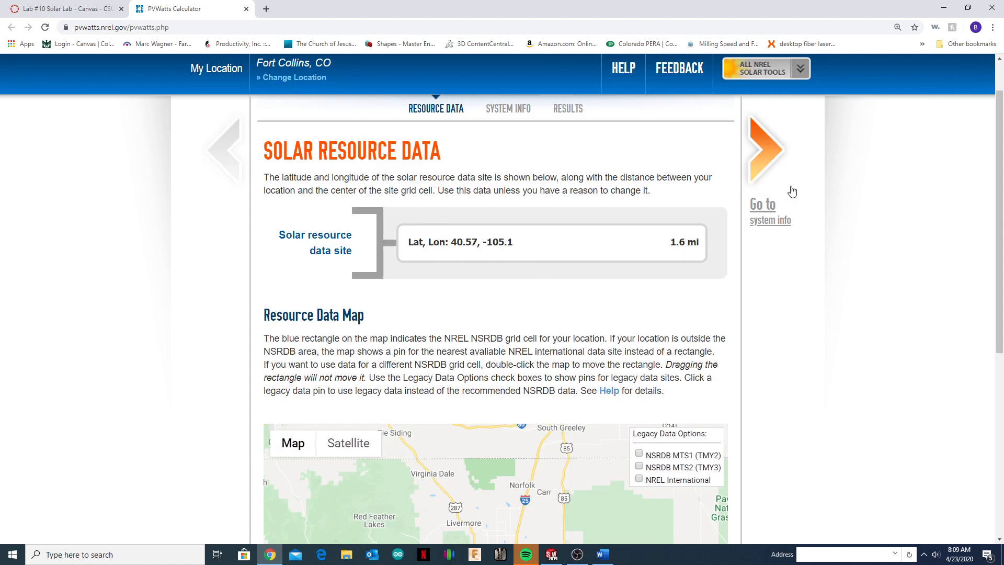
click(768, 157)
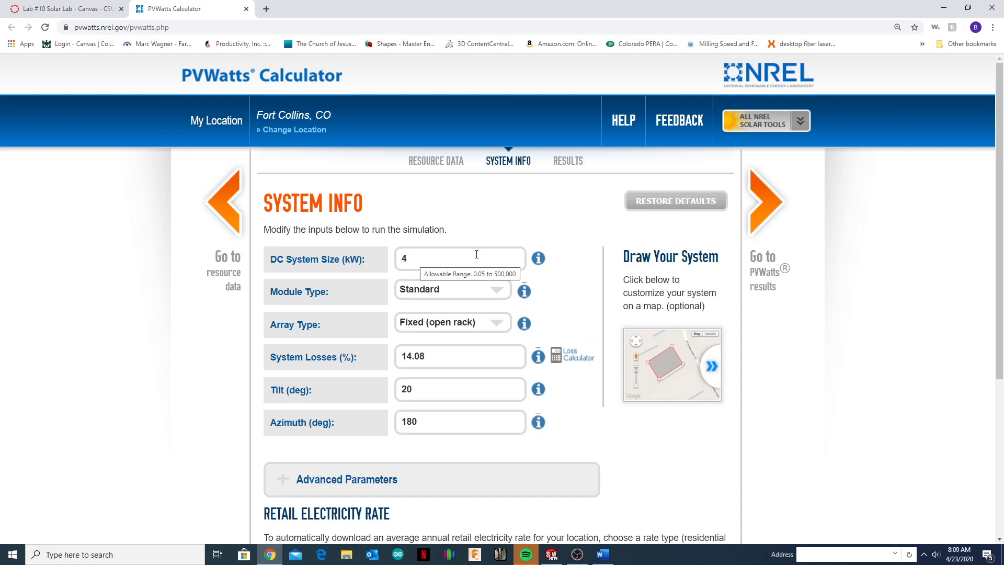
Check the lab instructions in Word and view the PVWatts results in Chrome for the default 4 kW system.
scroll(449, 251, down, 1)
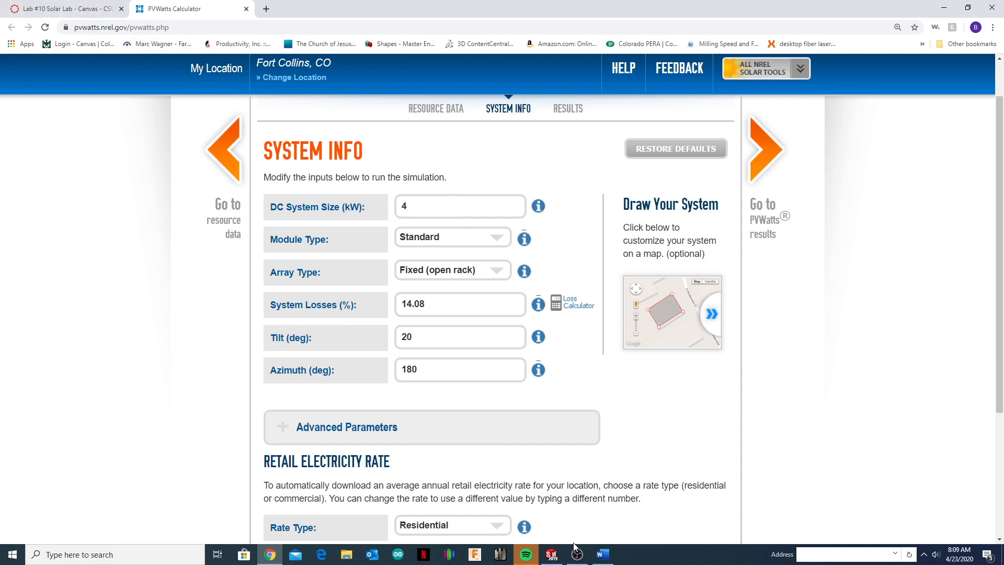
mouse_move(605, 559)
click(604, 528)
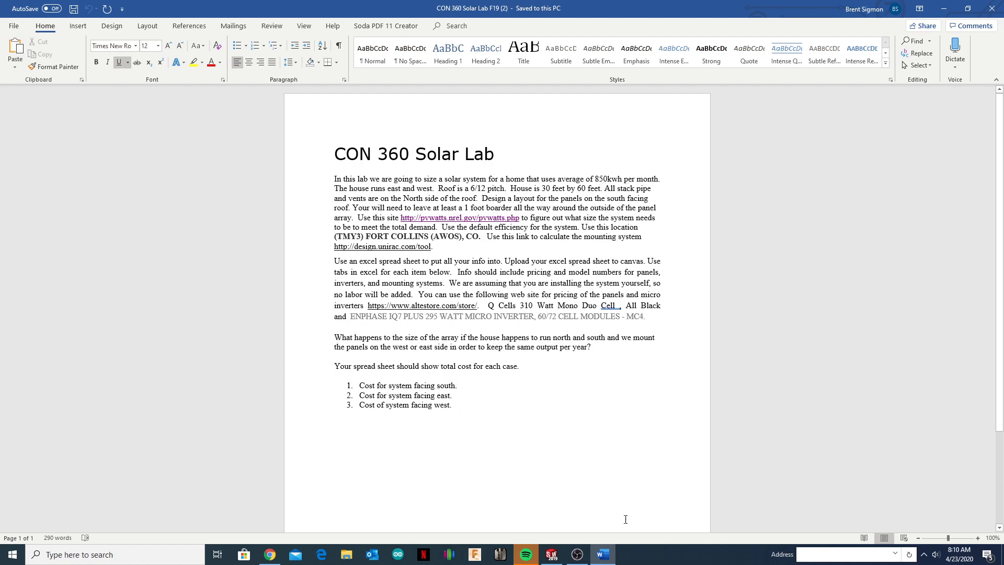
click(269, 557)
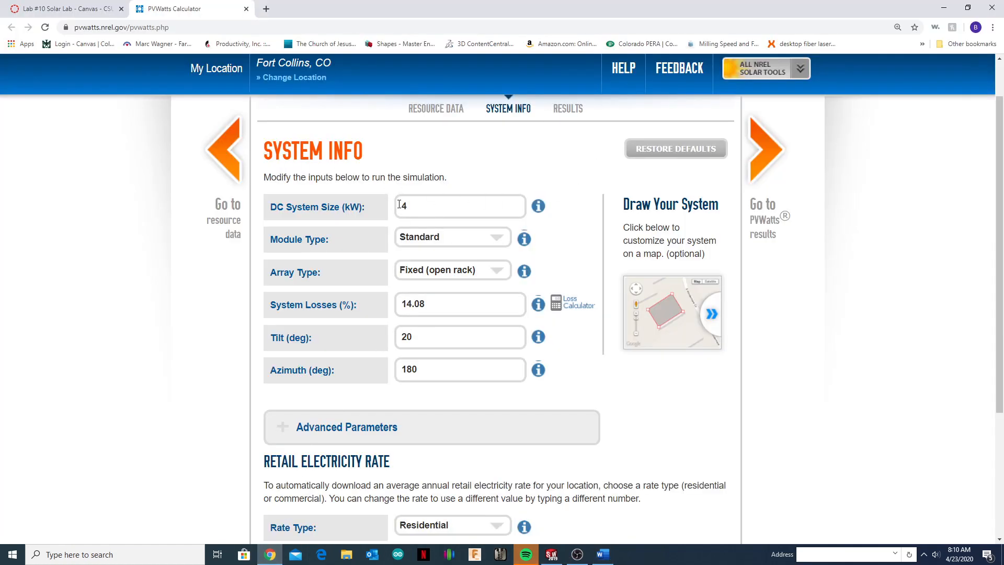
click(769, 151)
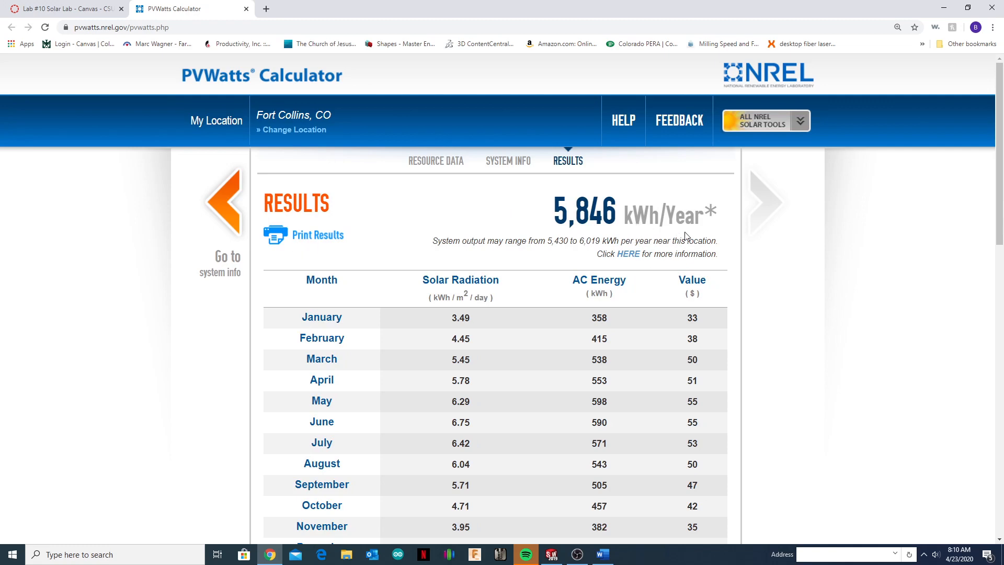
Return to the system info, set the DC system size to 7.8 kW and recalculate the results.
click(230, 201)
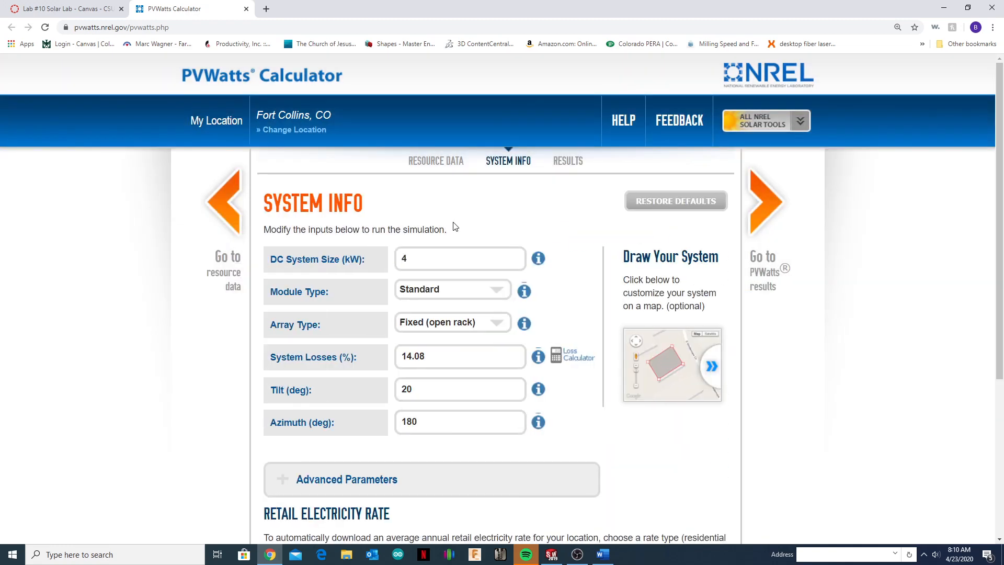
click(417, 258)
text(7.8)
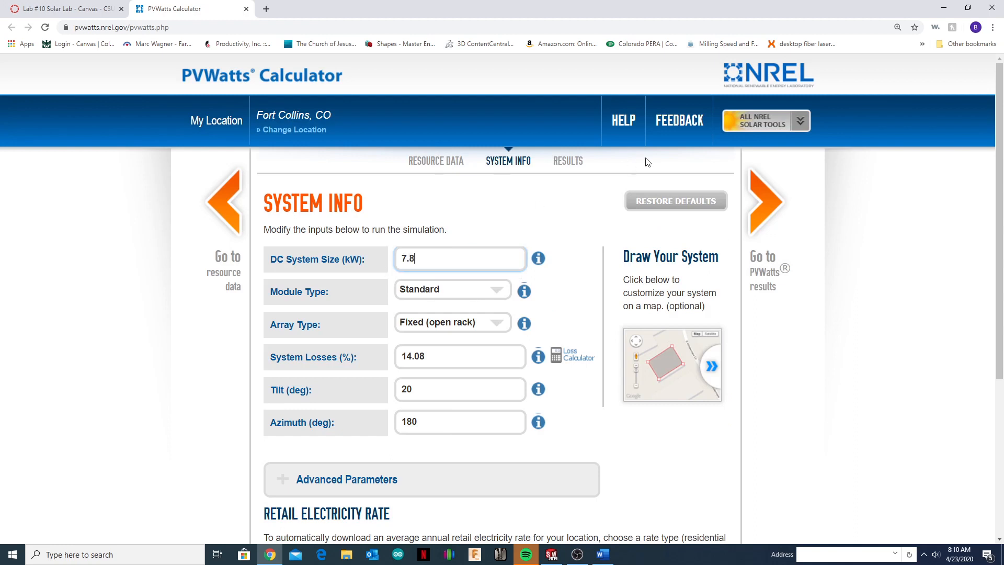
click(759, 197)
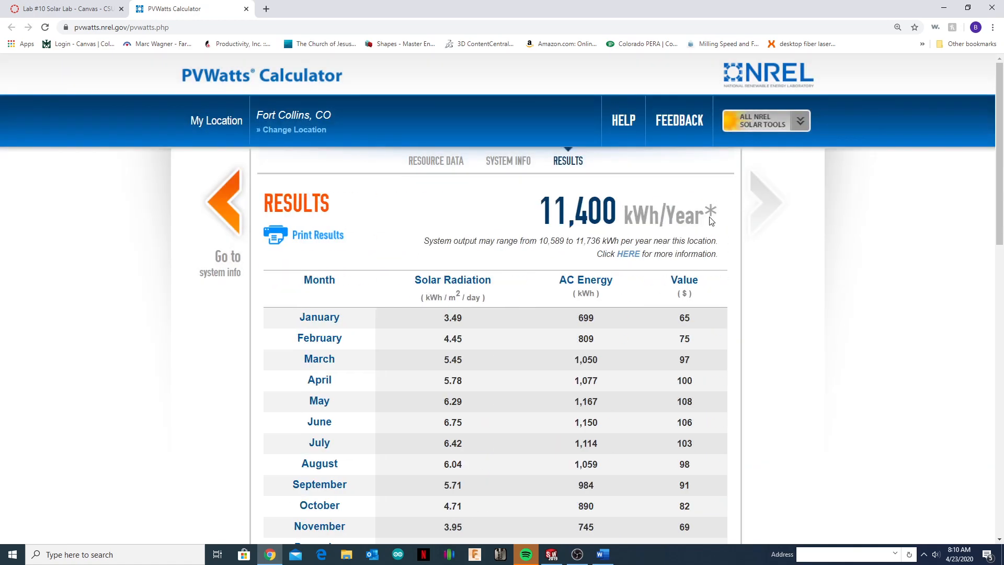
Go back to the system info and choose Standard as the module type.
click(225, 204)
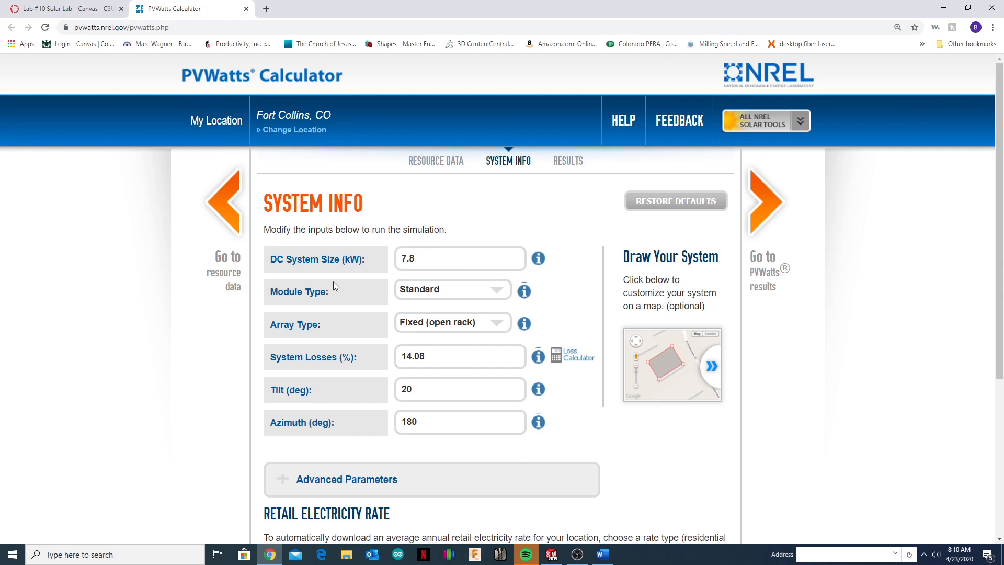
click(498, 291)
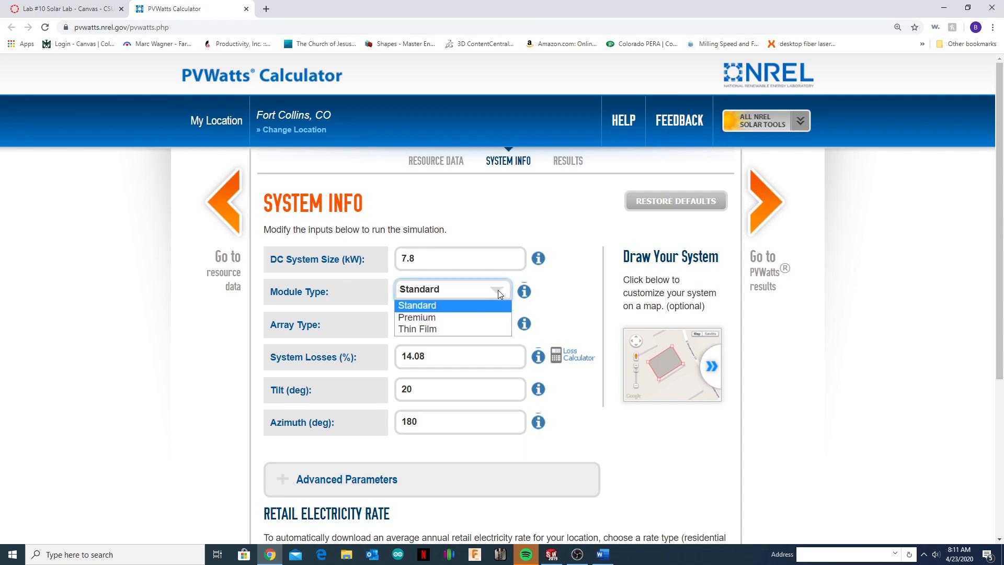
click(433, 307)
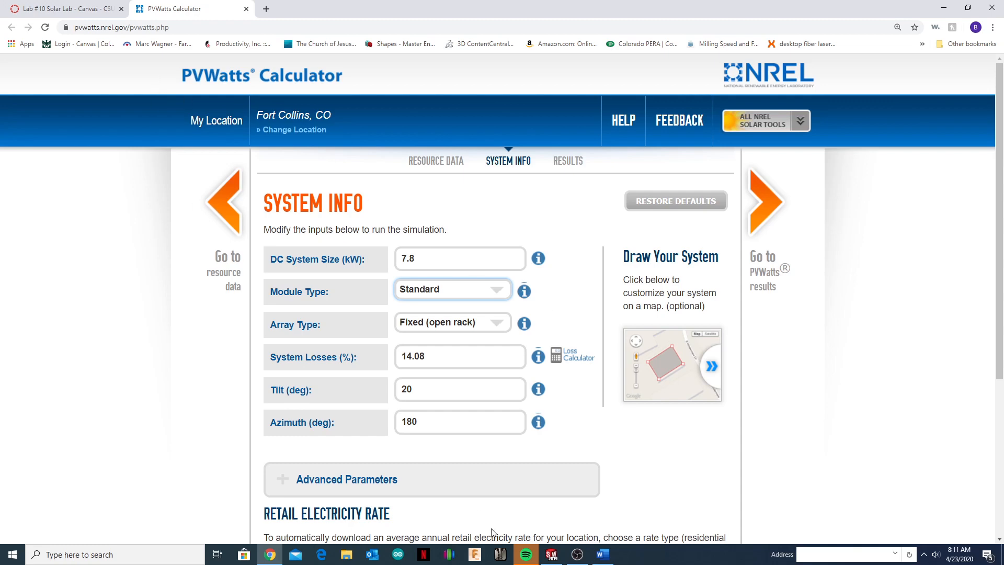
Check the lab instructions in Word, return to PVWatts in Chrome and set the array type to Fixed (roof mount).
click(603, 555)
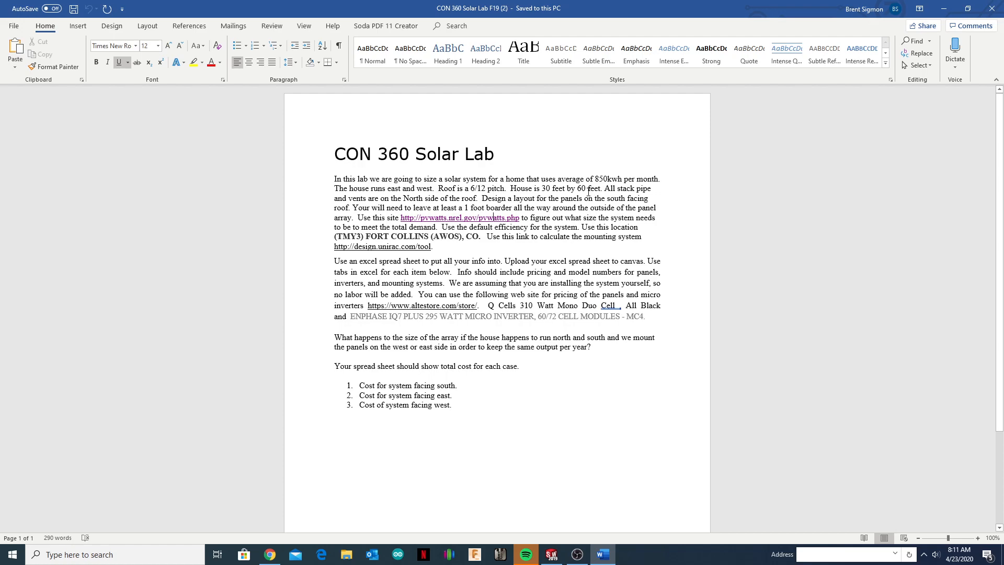
click(269, 555)
click(500, 327)
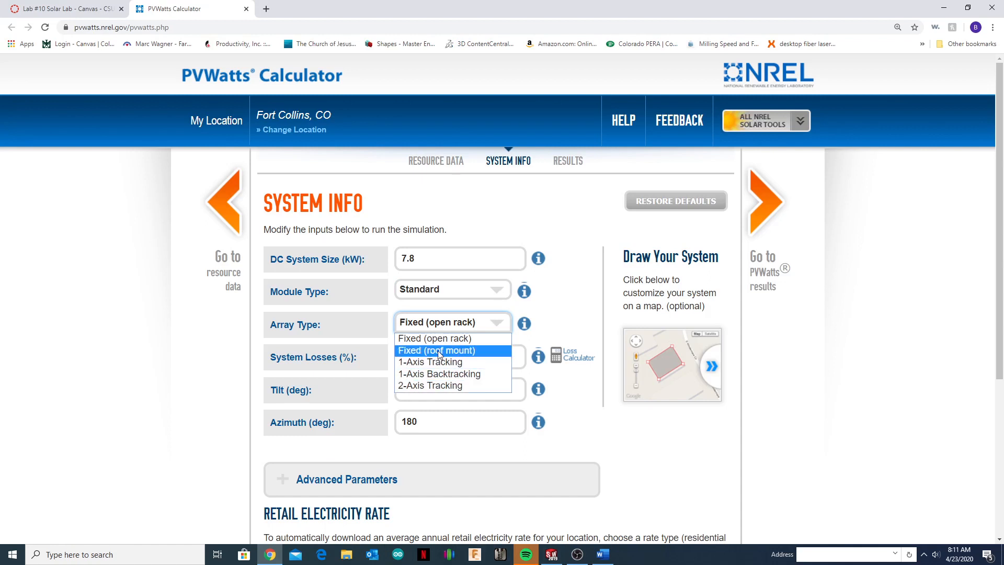
click(453, 351)
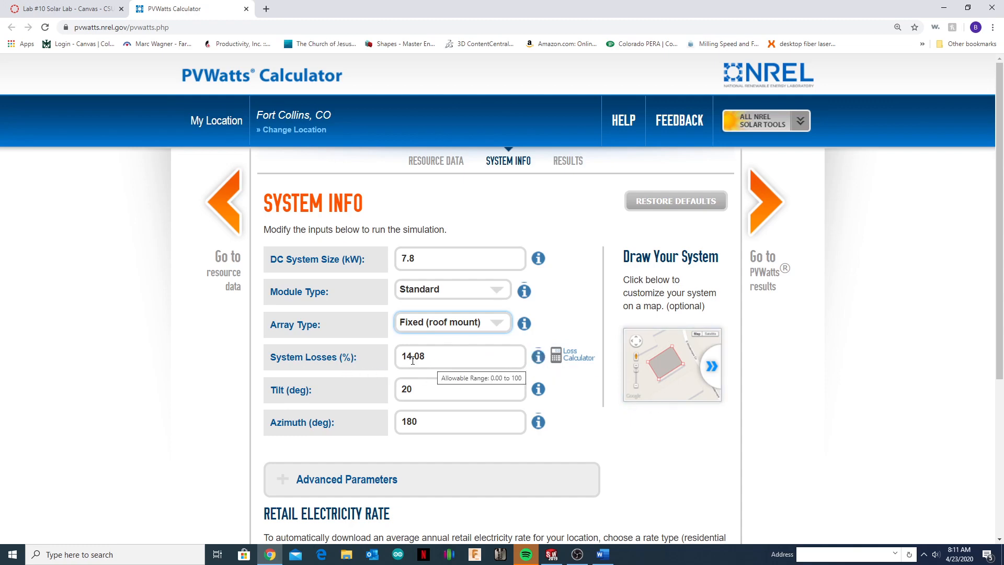
Read the help topic on system losses, including the default loss categories table, and close it.
click(539, 356)
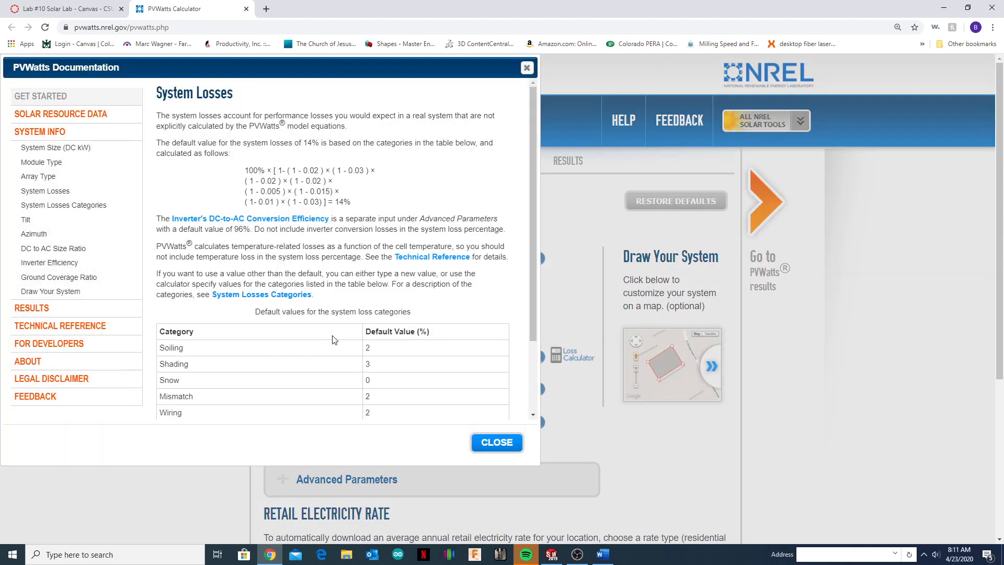
scroll(338, 359, down, 2)
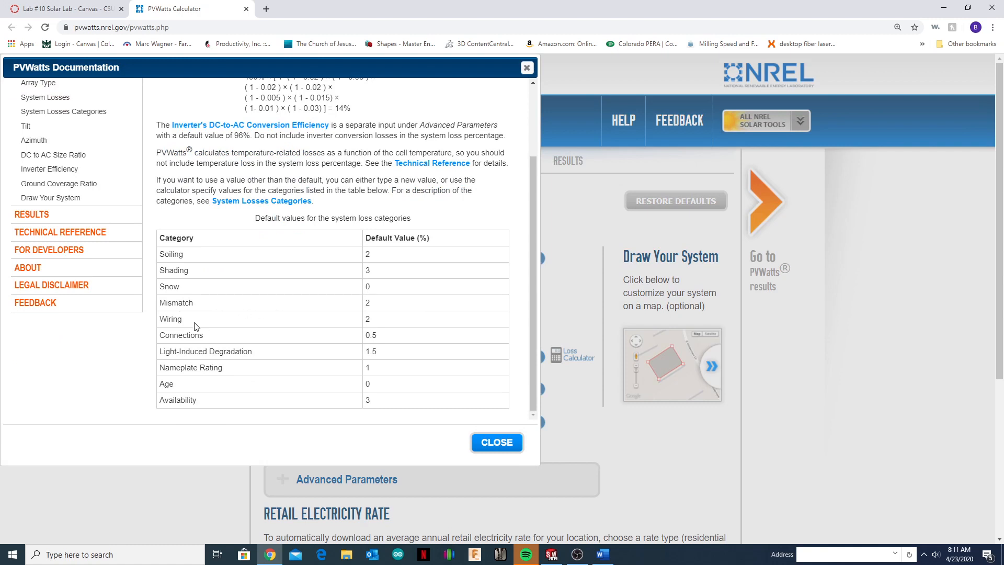
scroll(194, 324, down, 2)
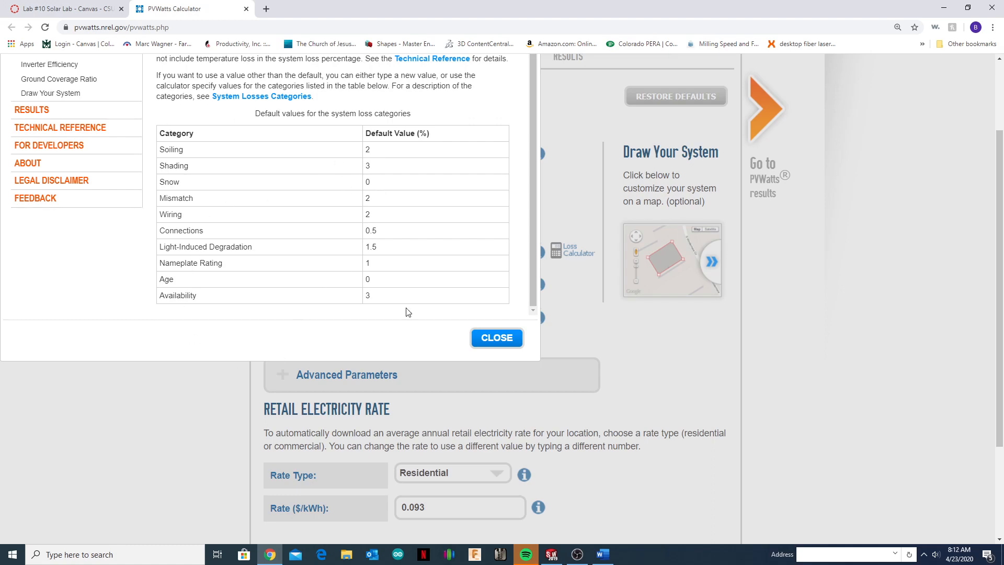
click(516, 343)
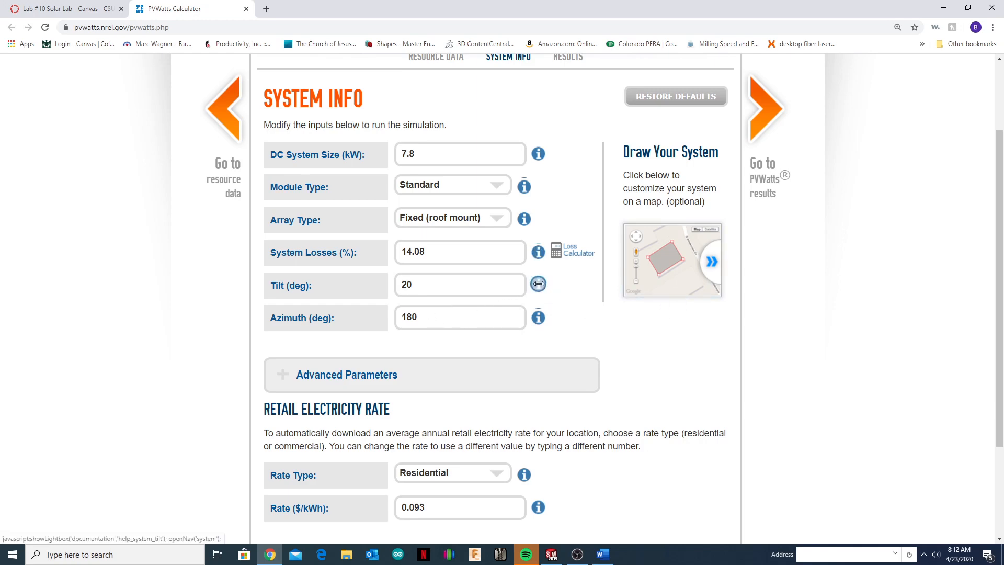
Consult the tilt help's roof pitch table and set the tilt to 26.6 degrees for a 6/12 roof.
click(538, 284)
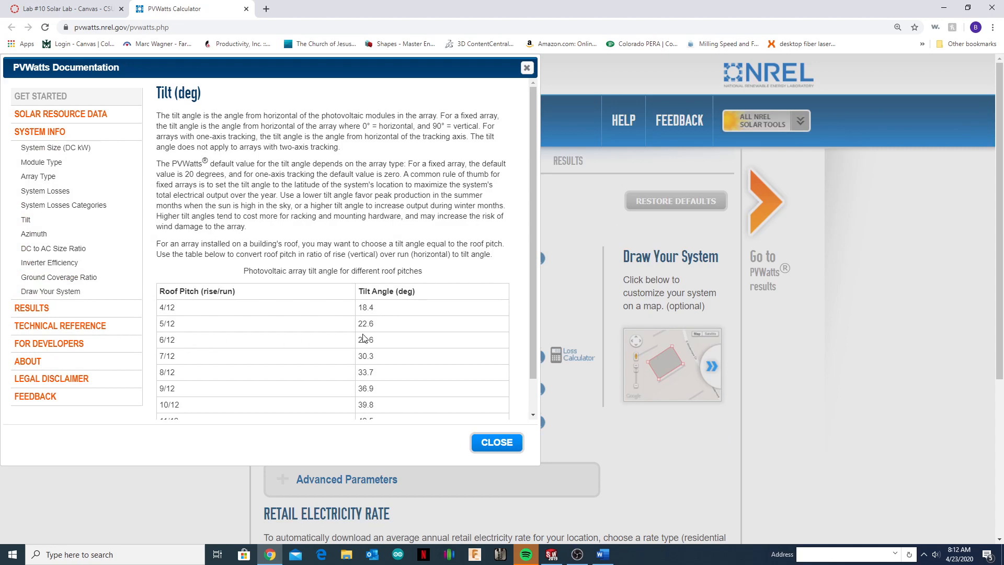
click(498, 443)
double_click(428, 378)
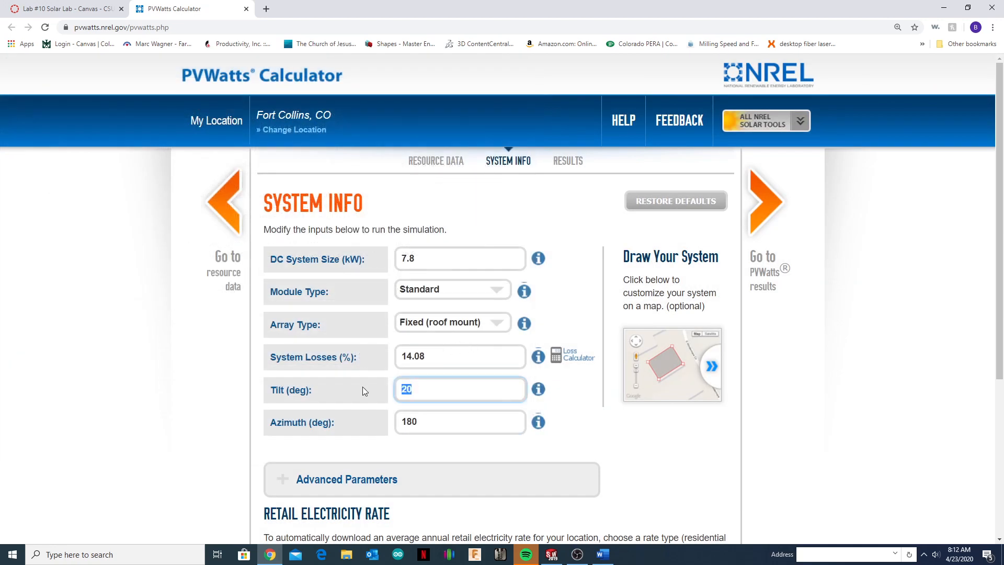
text(26.6)
Check the azimuth help for compass headings, keep the azimuth at 180 degrees, and calculate the PVWatts results.
scroll(432, 309, down, 2)
click(433, 314)
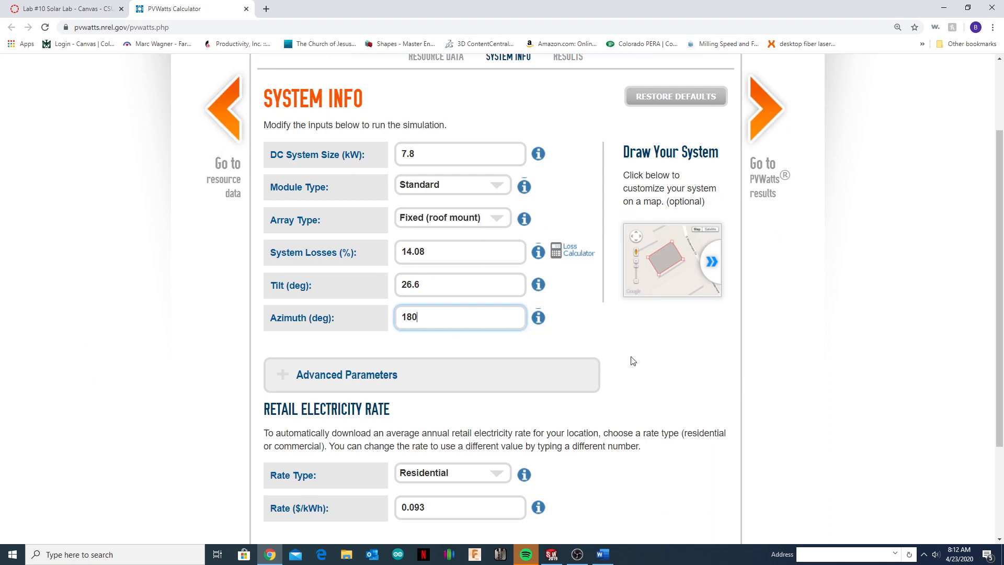
click(539, 317)
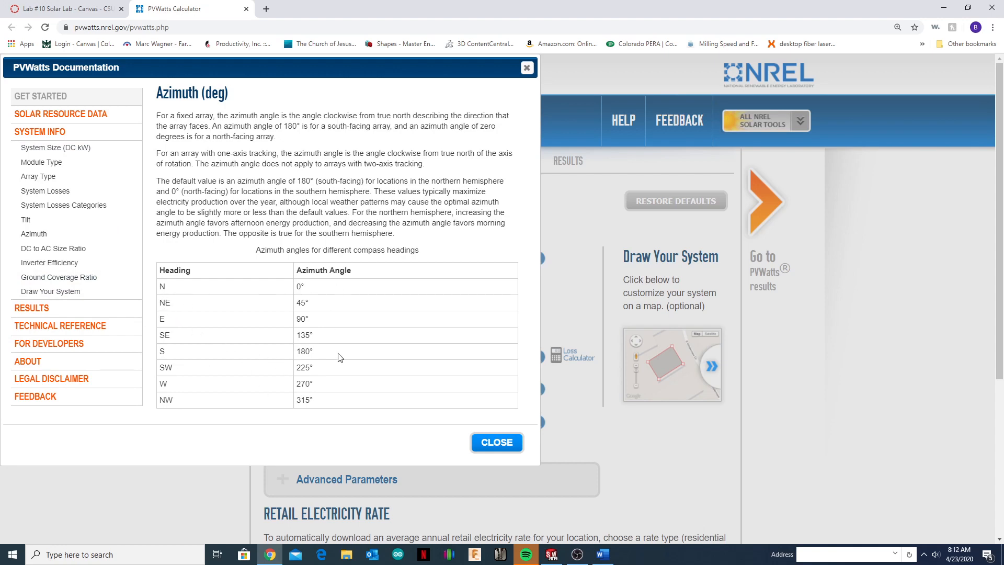
click(503, 446)
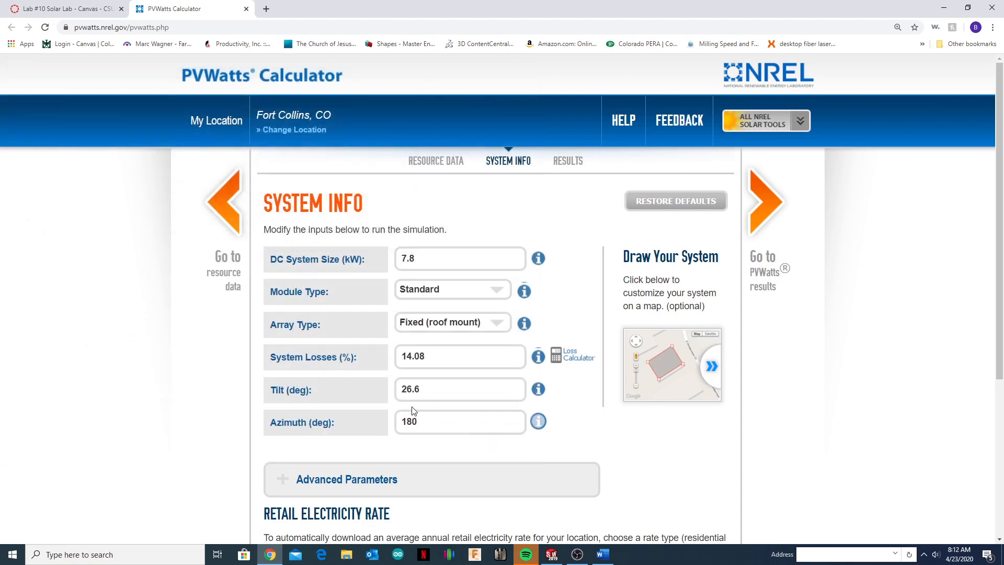
scroll(492, 413, down, 2)
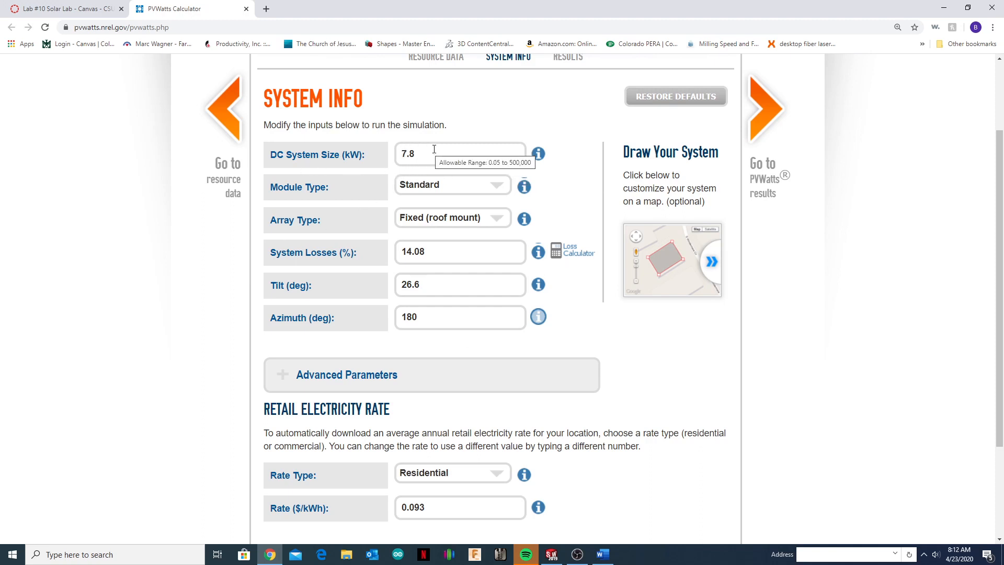
click(771, 106)
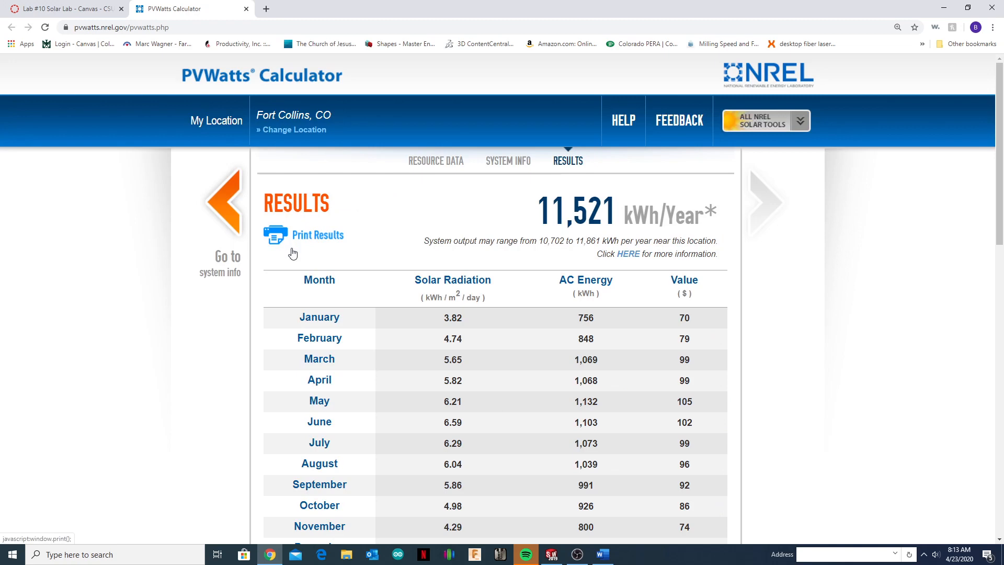
Return to the system info, set the DC system size to 7.2 kW and recalculate the results.
click(215, 203)
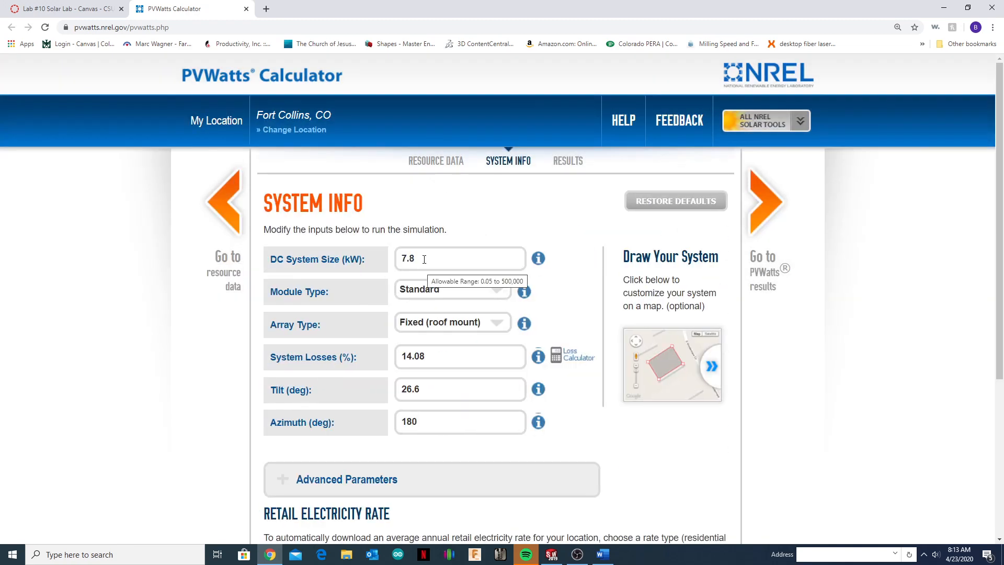
drag(424, 260, 392, 262)
text(7.2)
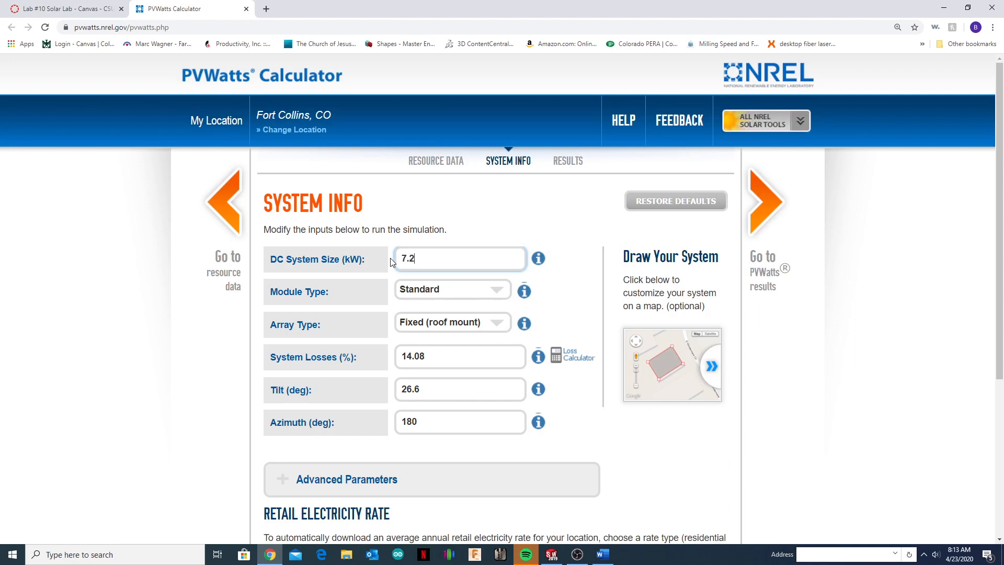
click(766, 201)
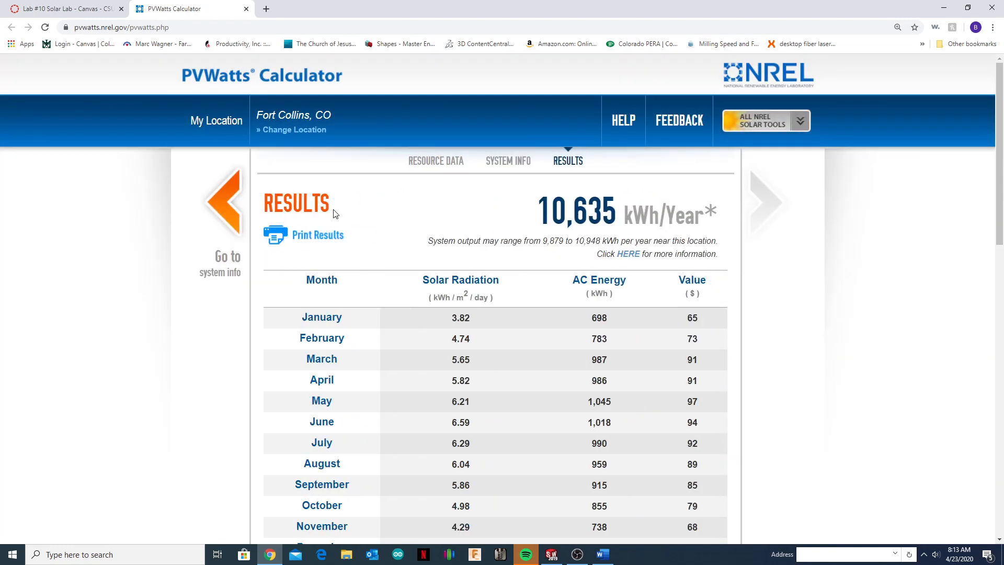
Go back to the system info, reduce the DC system size to 7 kW and recalculate the results.
click(224, 203)
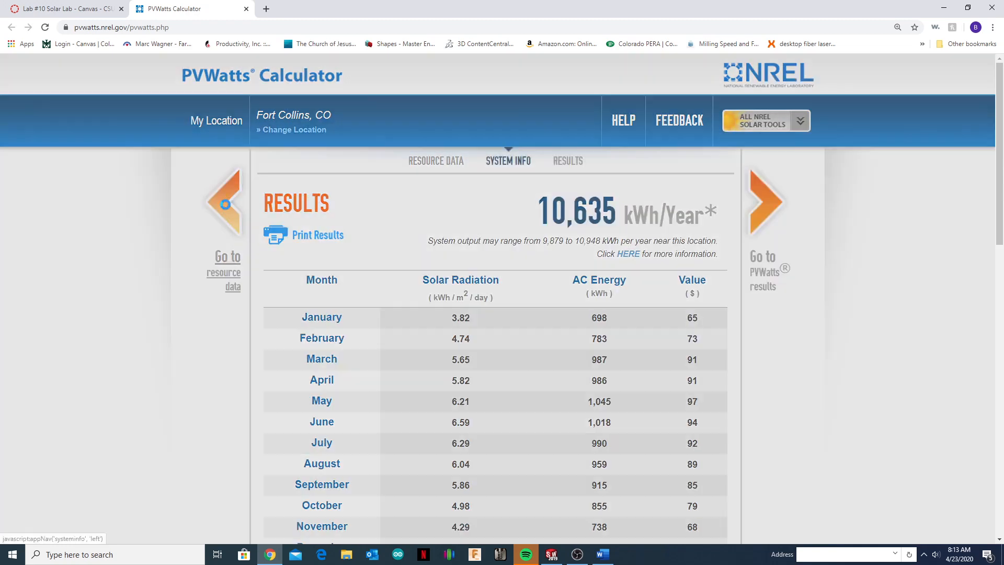
click(447, 259)
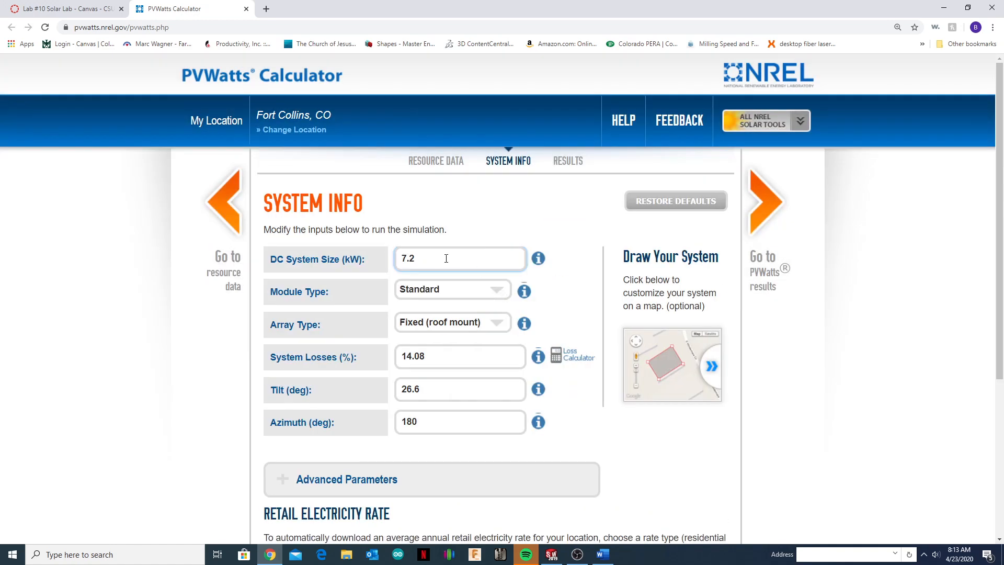
click(773, 202)
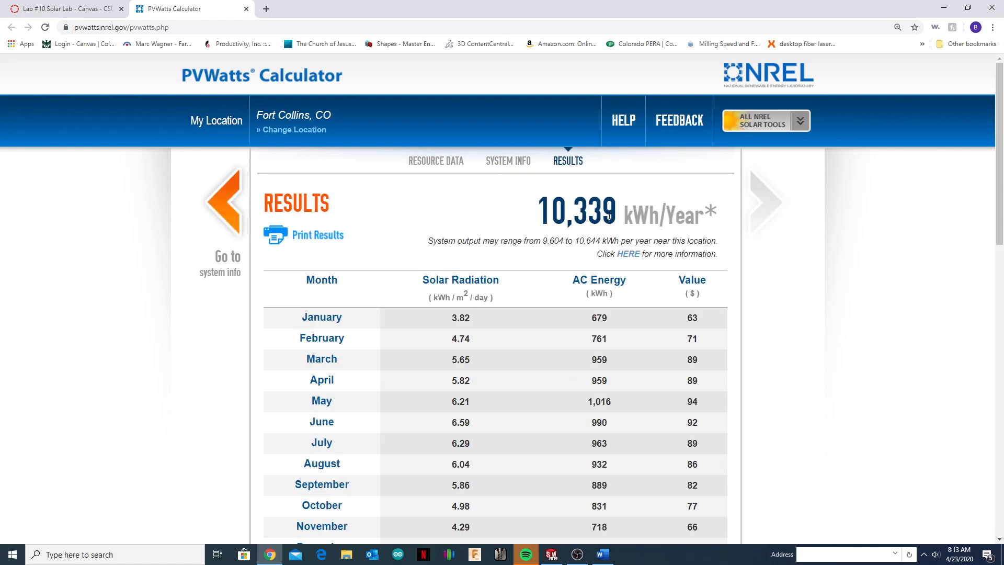
Try a DC system size slightly below 7 kW in the system info and recalculate the results.
click(233, 210)
click(426, 261)
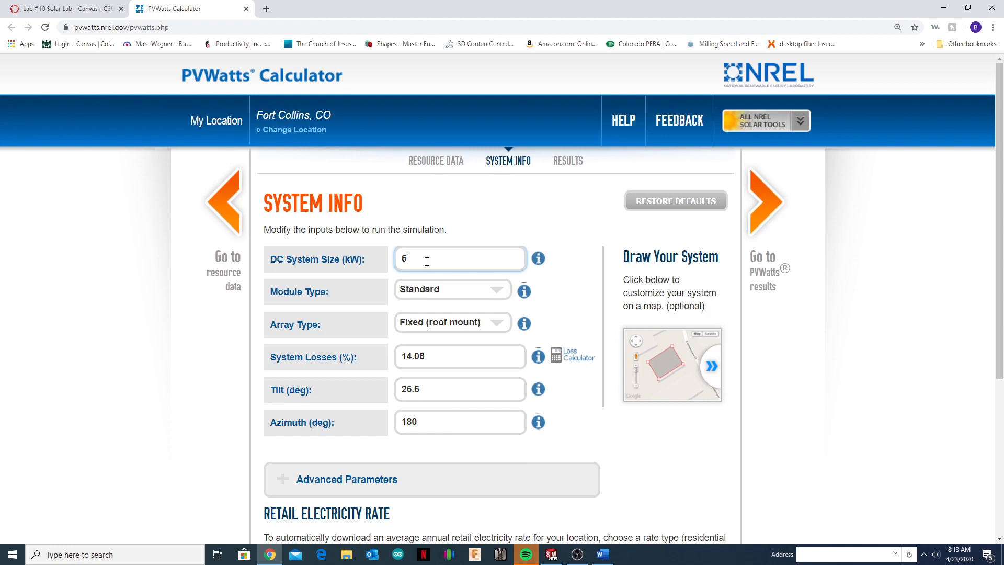
click(784, 215)
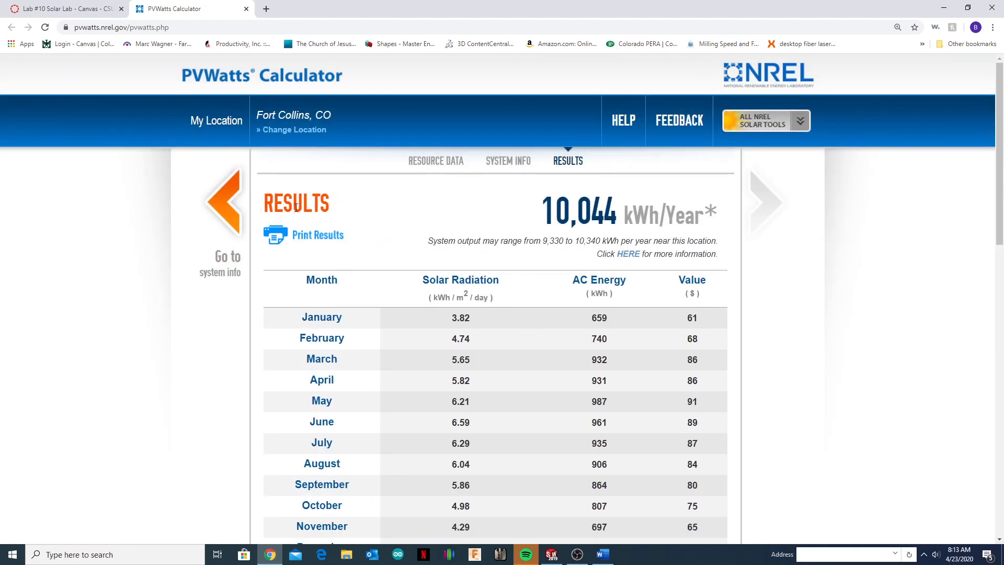
Change the DC system size in the system info to 6.9 kW and recalculate the results.
click(224, 202)
click(434, 260)
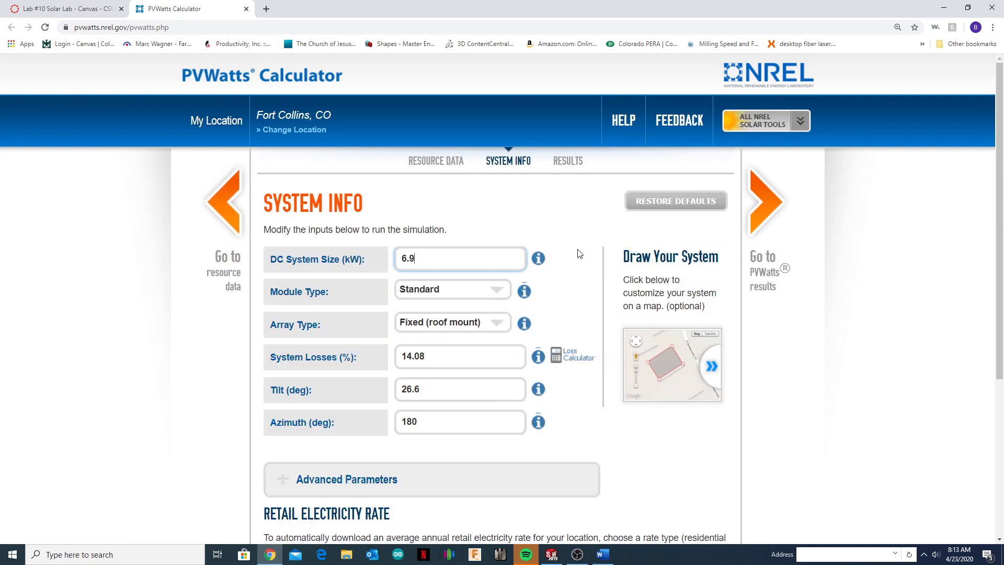
text(9)
click(764, 215)
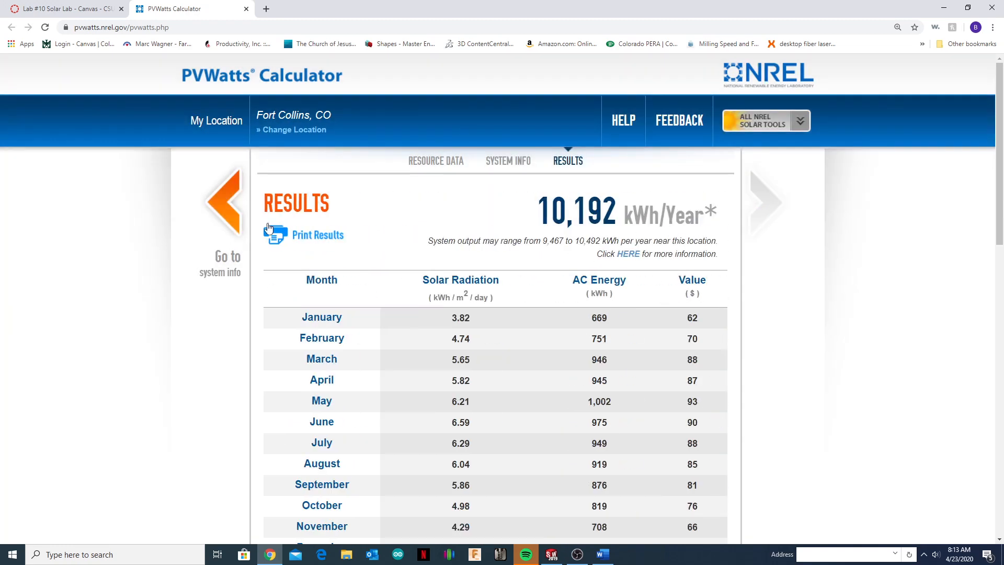
Set the DC system size back to 7 kW in the system info and recalculate the results.
click(221, 207)
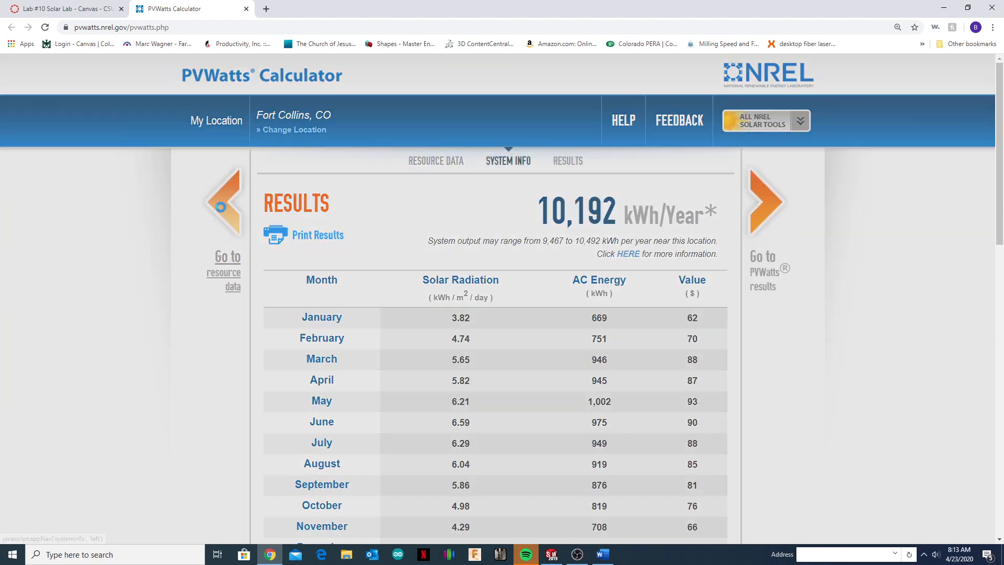
click(449, 260)
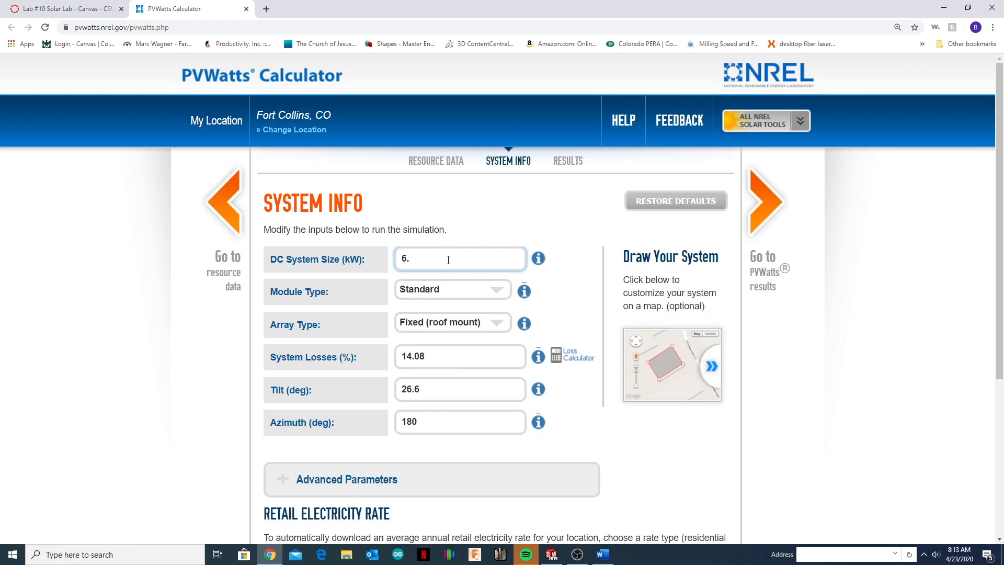
text(7)
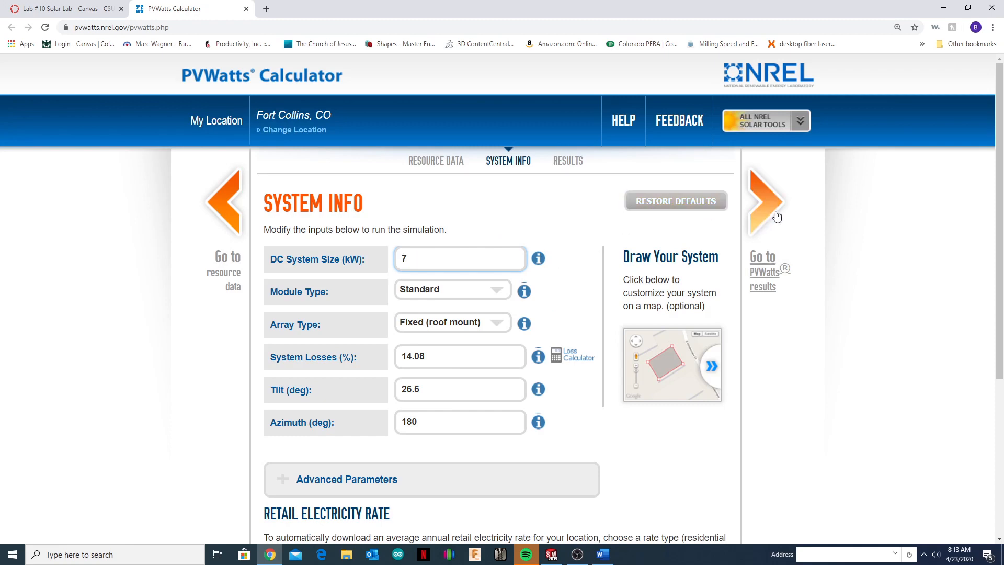
click(765, 209)
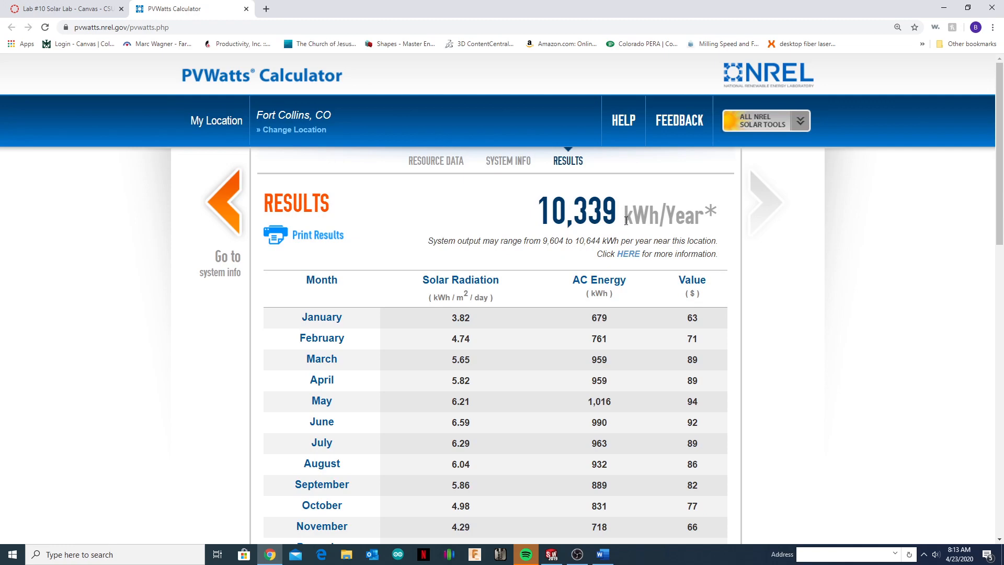
Return to the system info, choose the Residential rate type and set the retail electricity rate to .13 $/kWh.
click(222, 208)
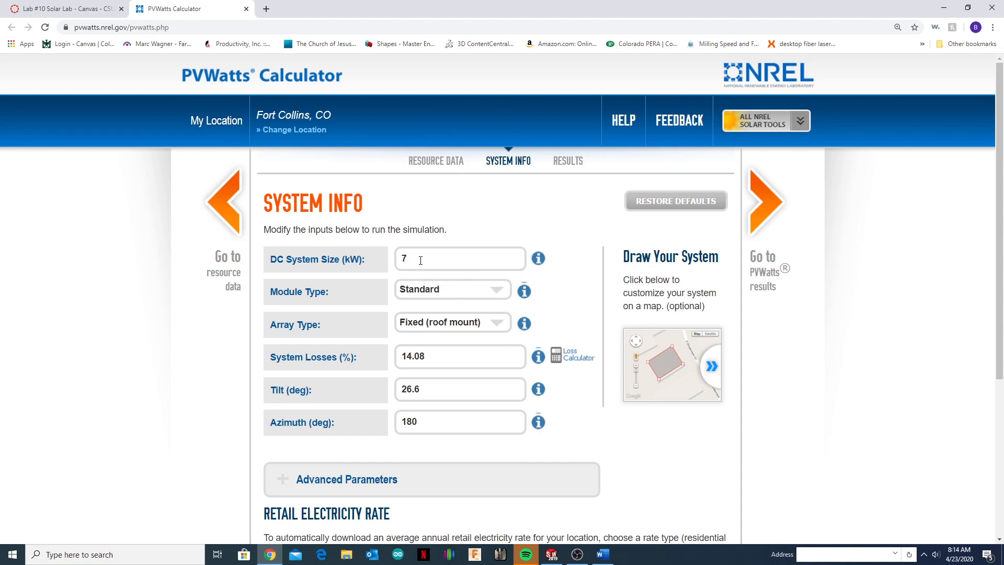
scroll(445, 341, down, 4)
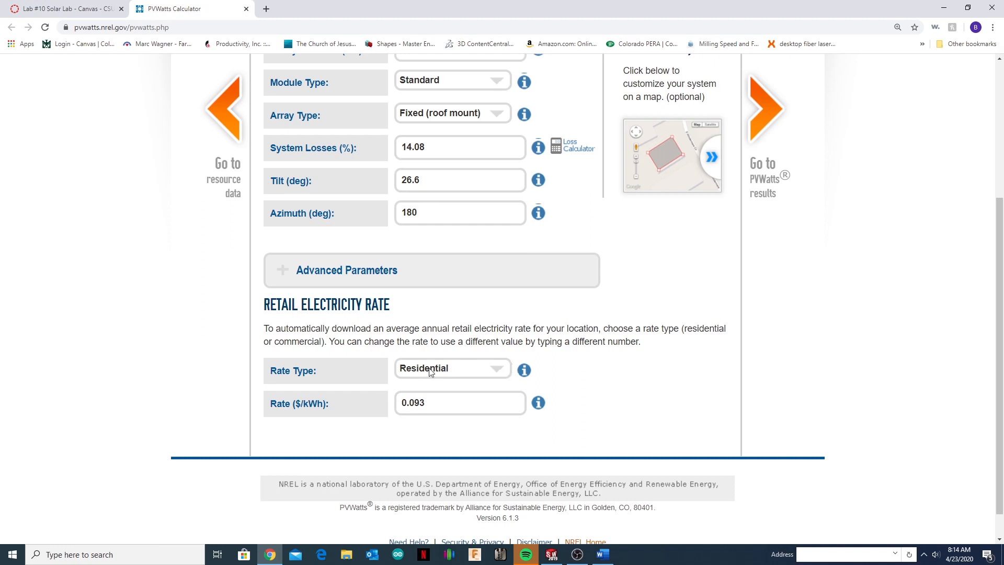
click(492, 371)
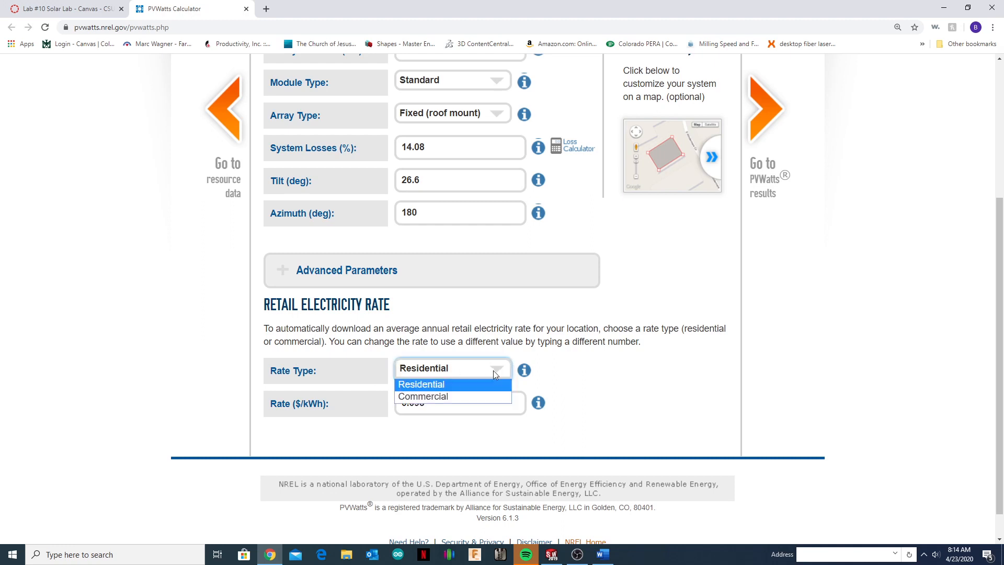
click(442, 384)
drag(437, 404, 350, 409)
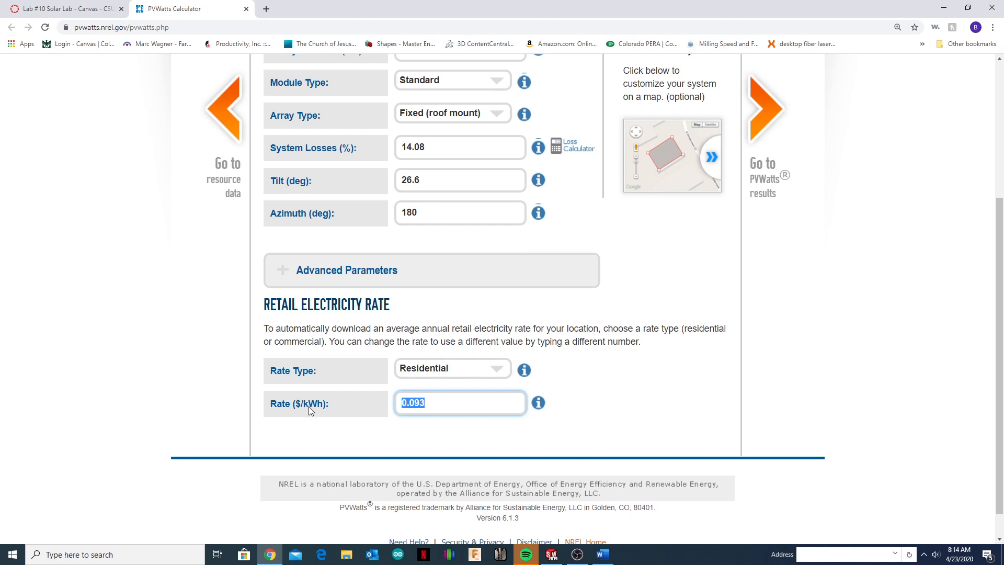
text(.13)
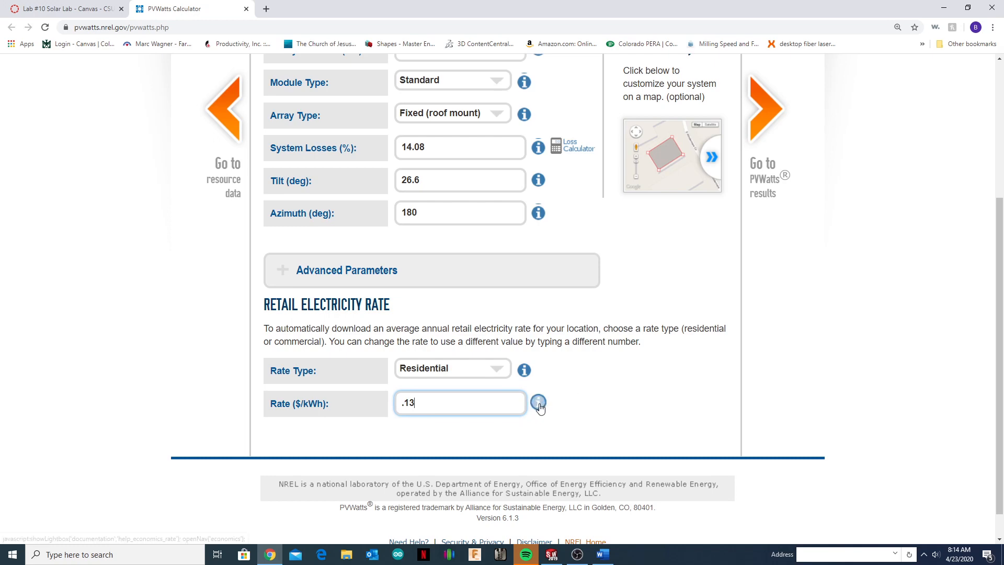
click(580, 395)
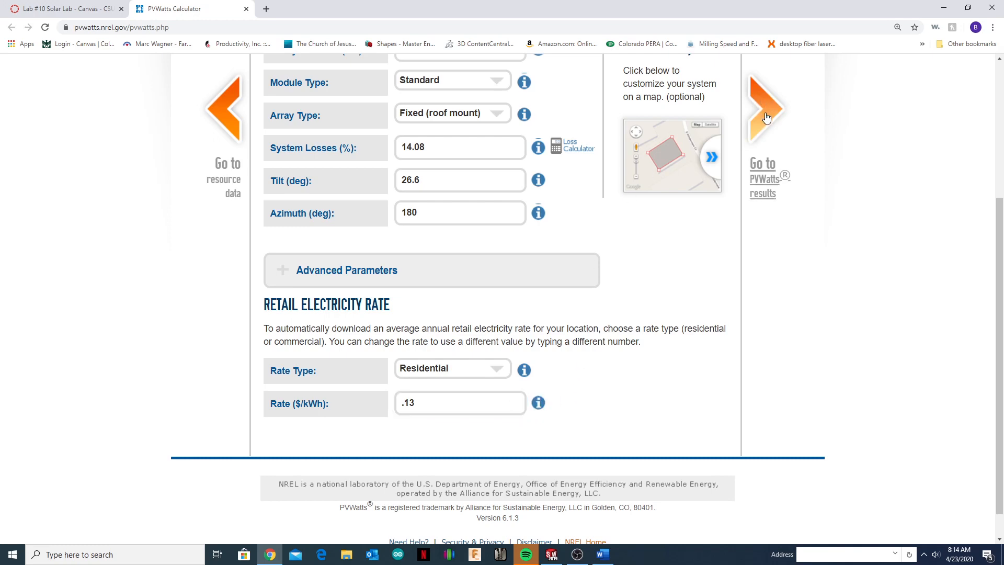
Recalculate the results and examine the monthly and annual AC energy and dollar value.
click(766, 112)
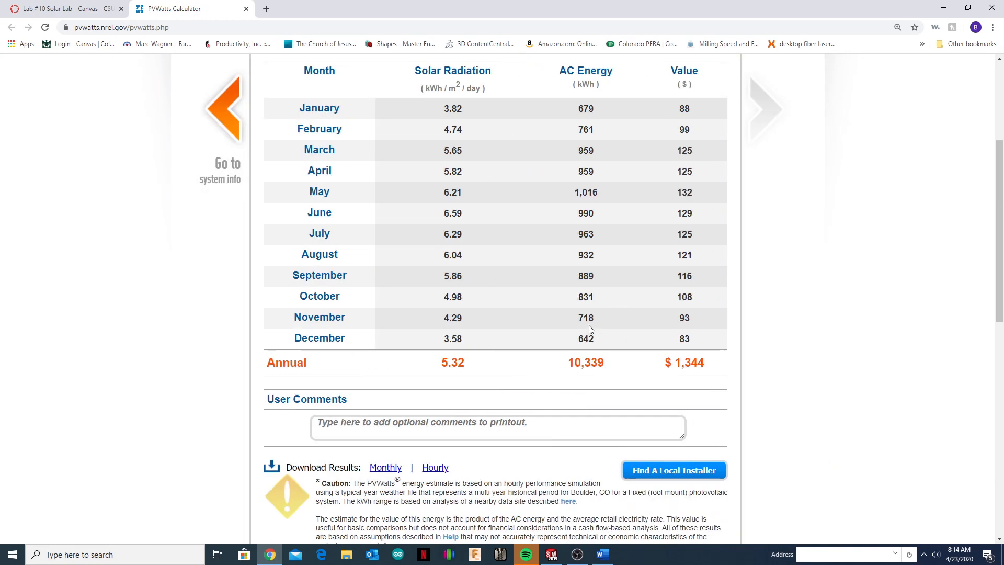
scroll(559, 216, up, 4)
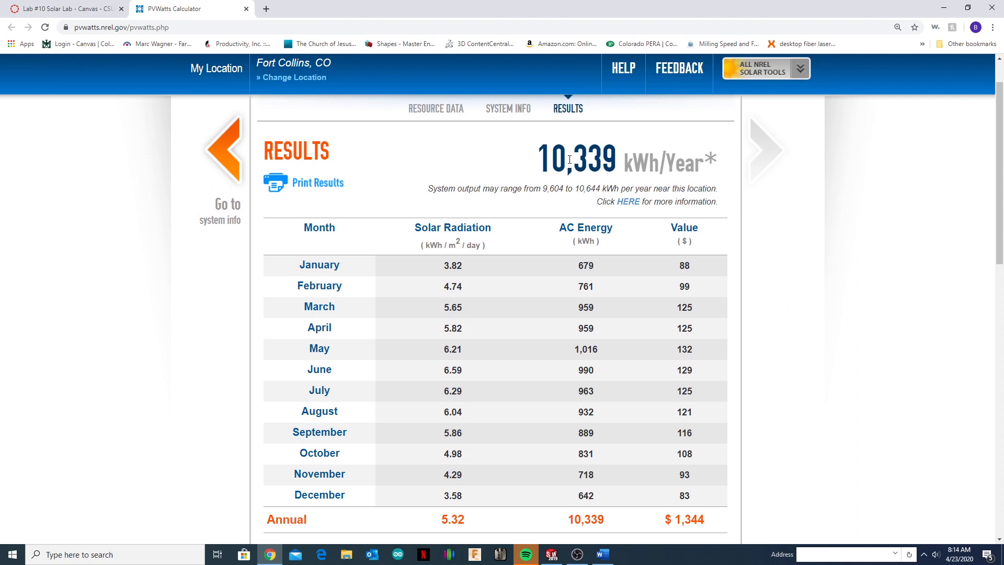
scroll(575, 203, down, 3)
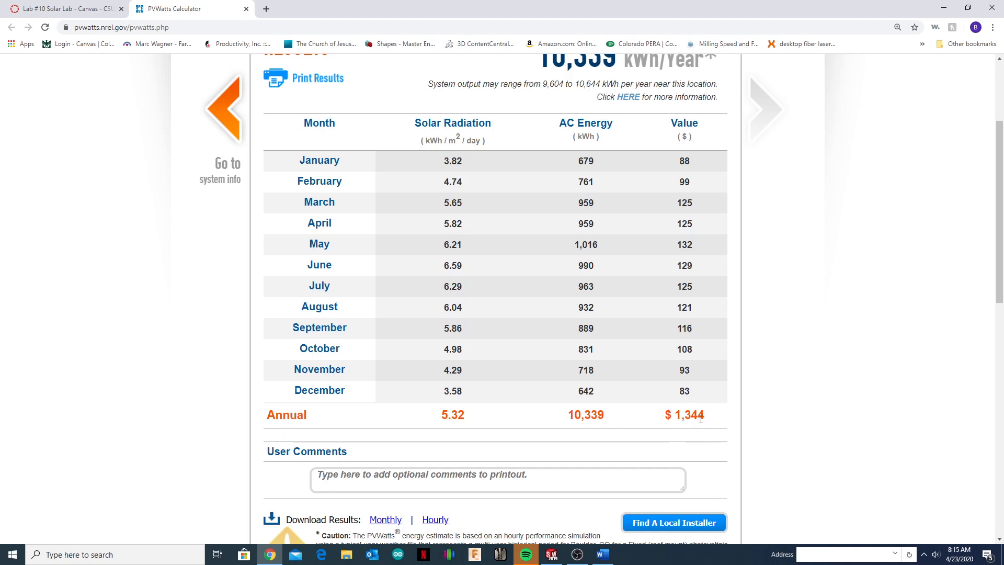
scroll(721, 355, down, 3)
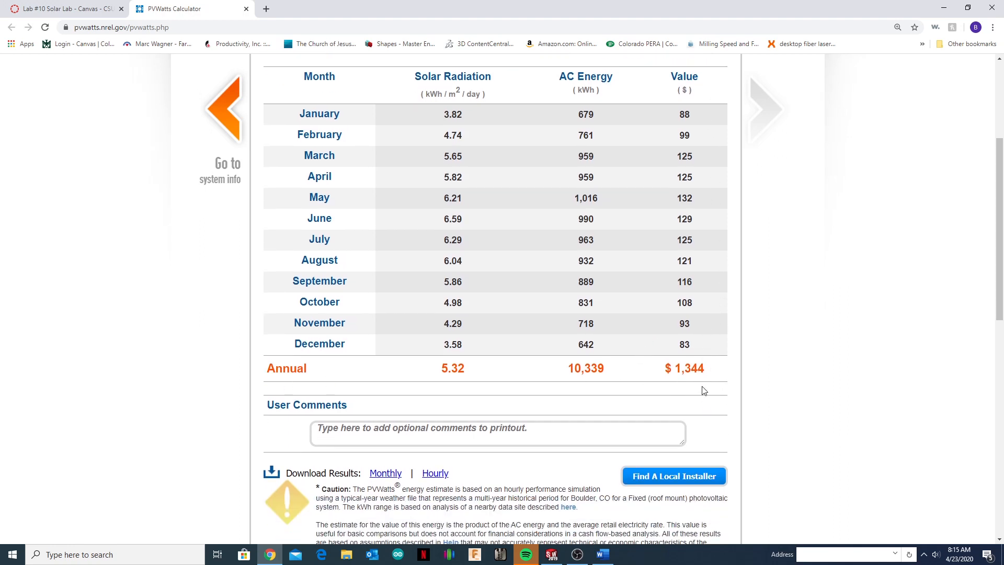
Review the location, PV system specifications, economics and performance metrics listed below the monthly results.
scroll(491, 369, down, 6)
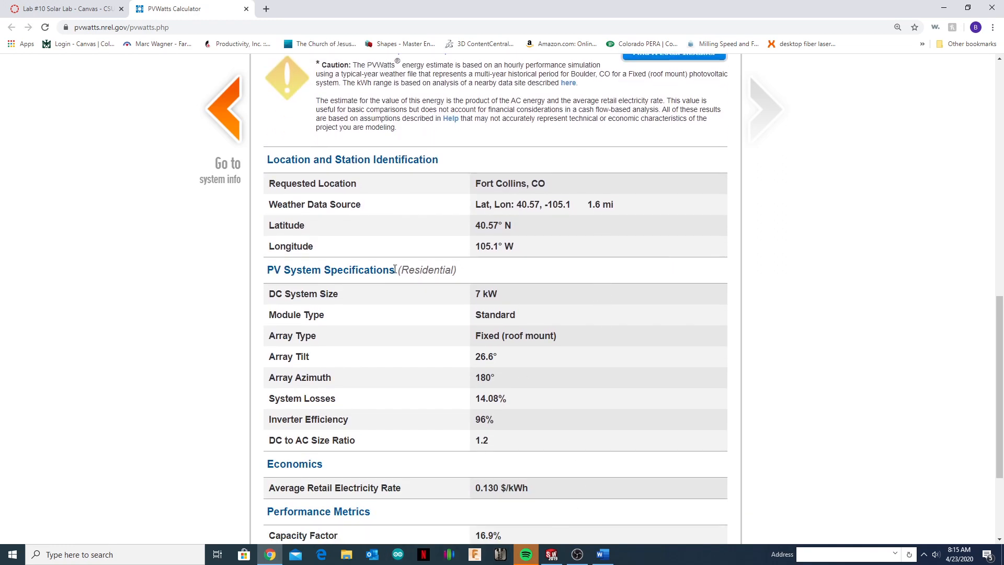
scroll(514, 460, down, 3)
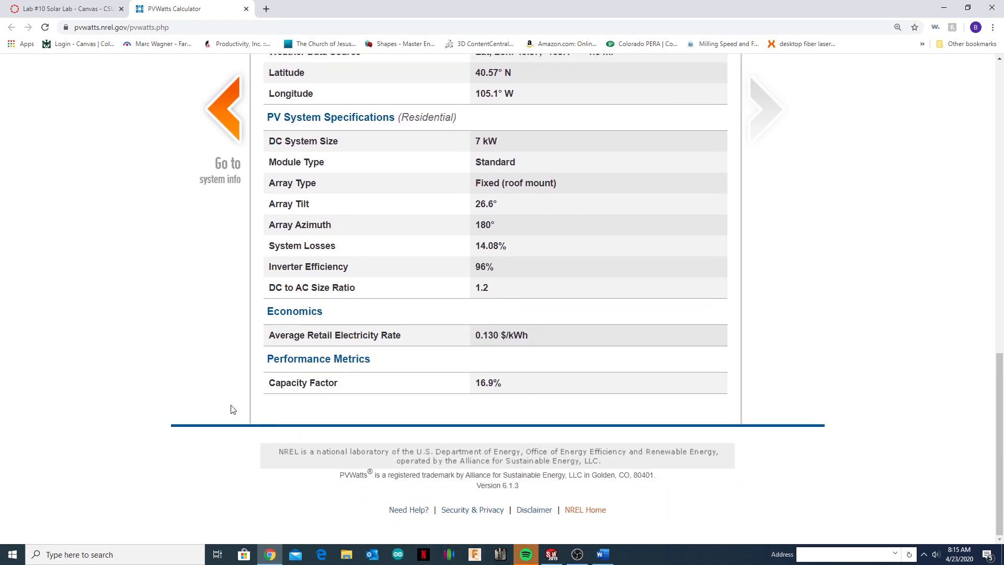
scroll(591, 453, up, 15)
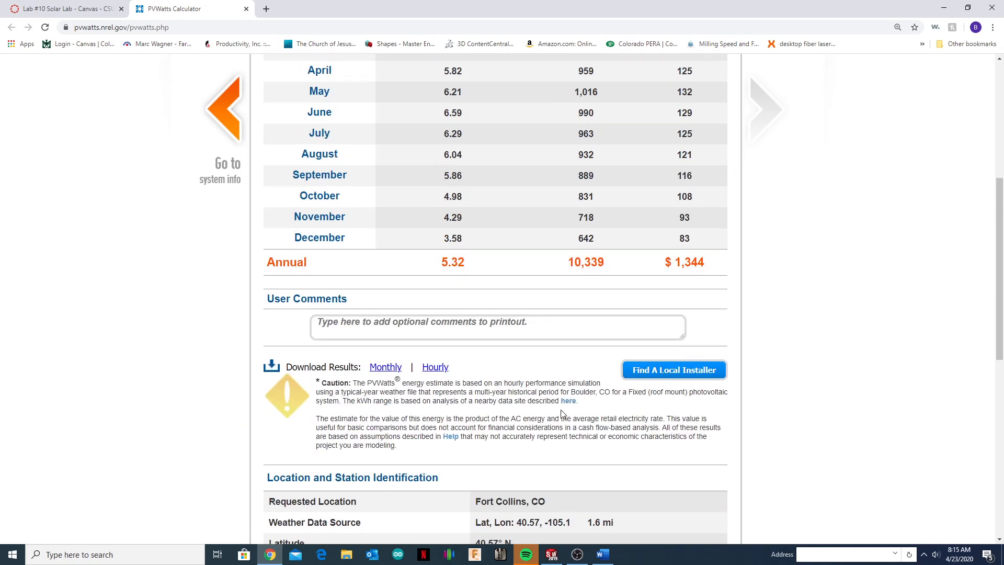
scroll(557, 403, up, 1)
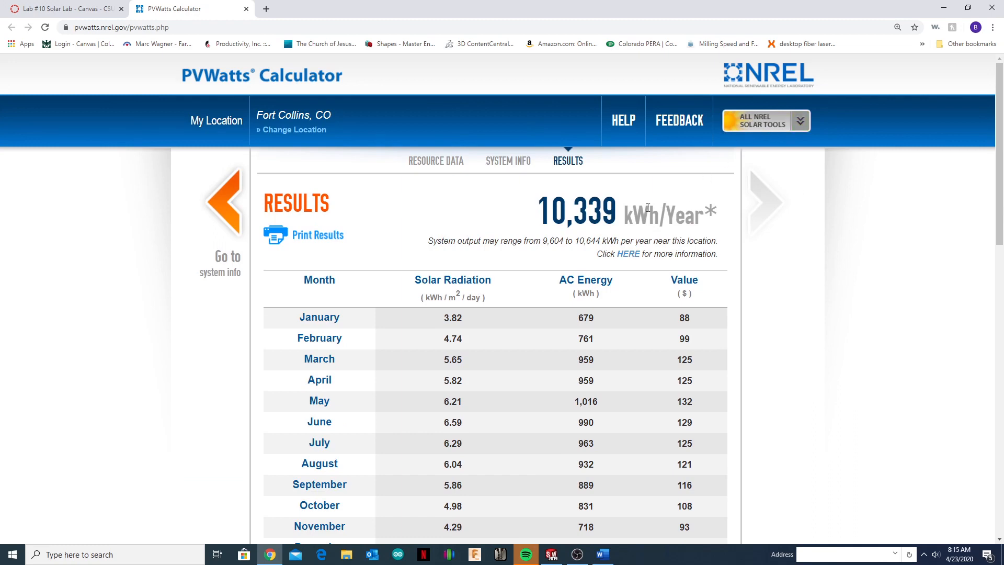
Return to the system info, check the CON 360 Solar Lab instructions in Word and switch back to the PVWatts page in Chrome.
click(216, 207)
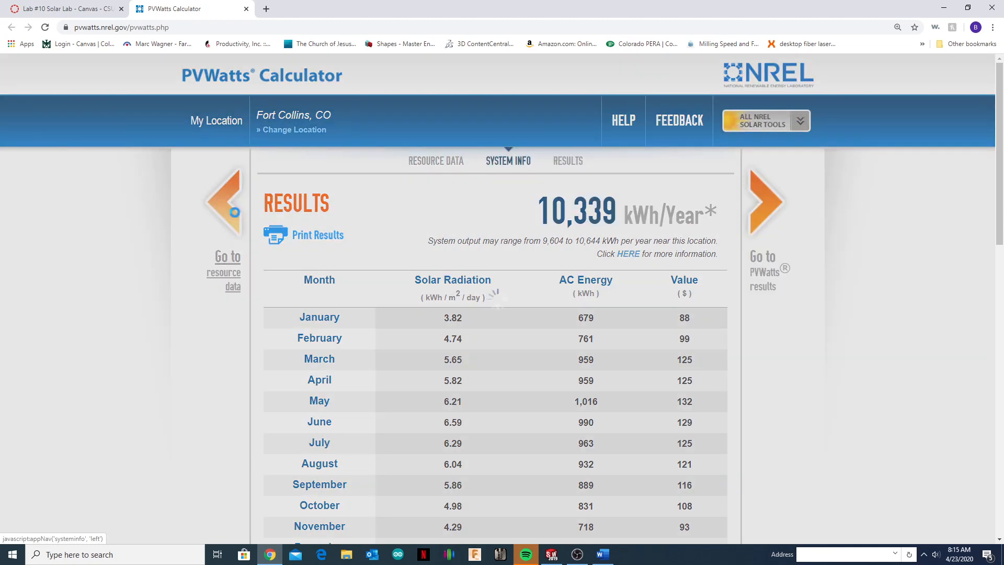
scroll(516, 449, down, 1)
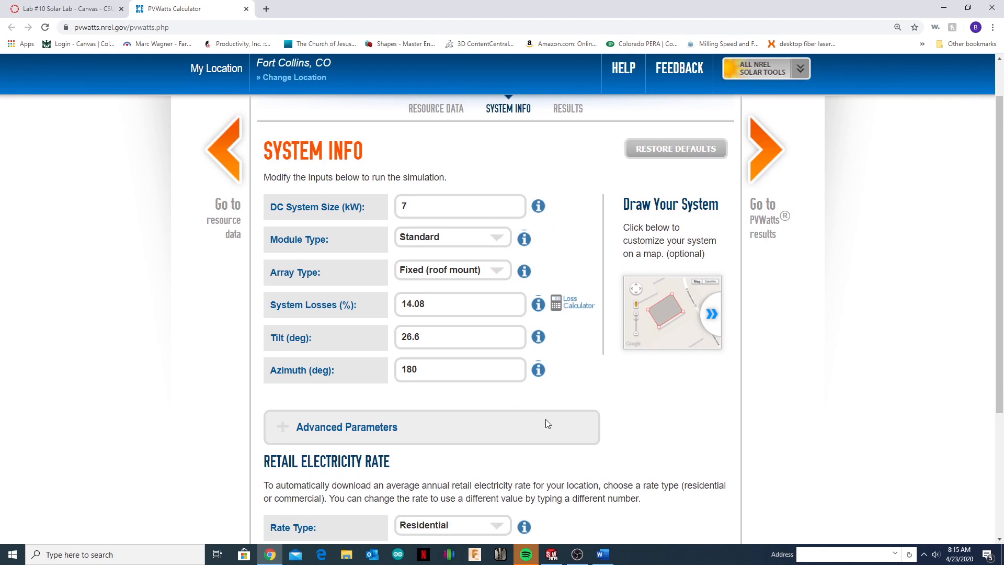
click(85, 8)
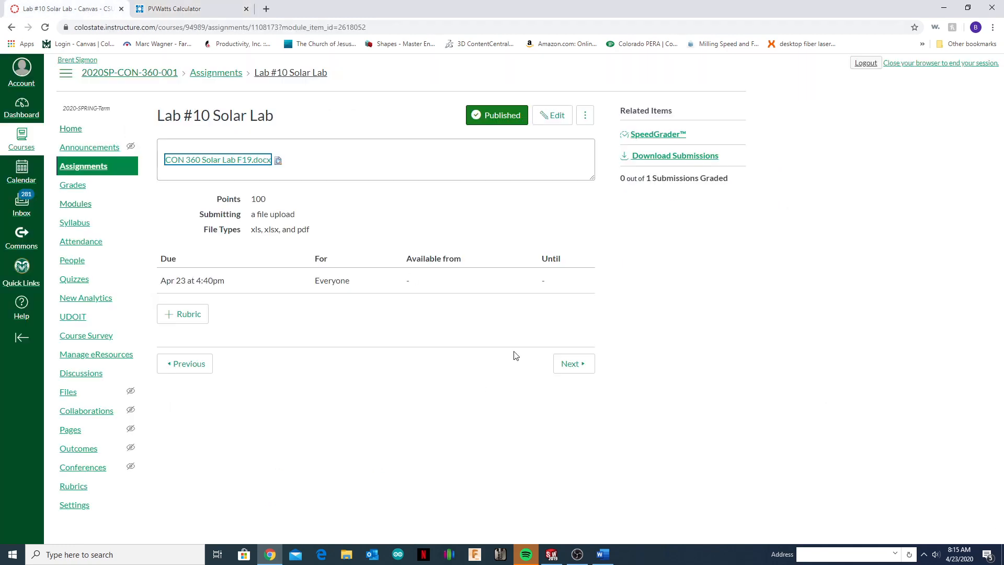
click(603, 554)
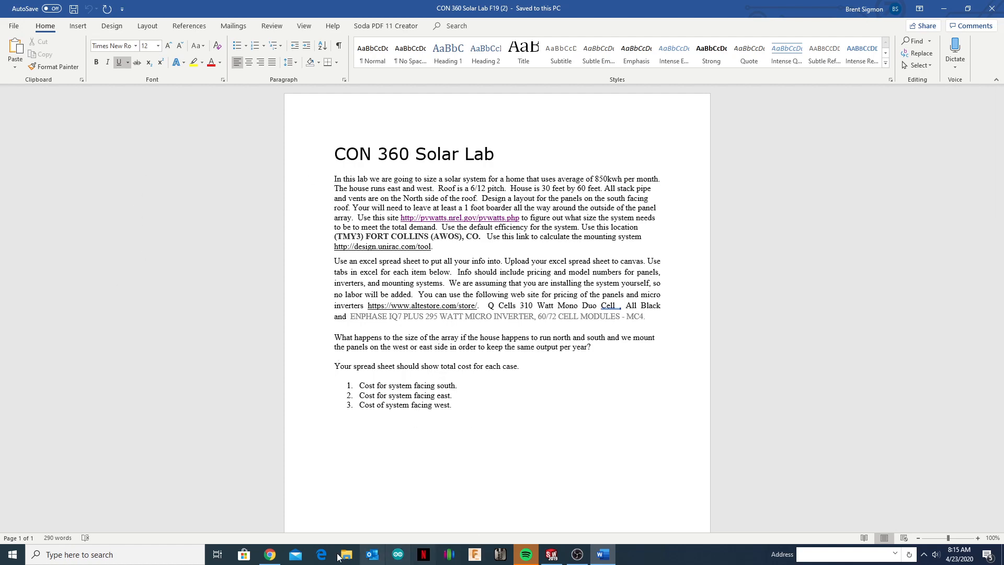
click(270, 554)
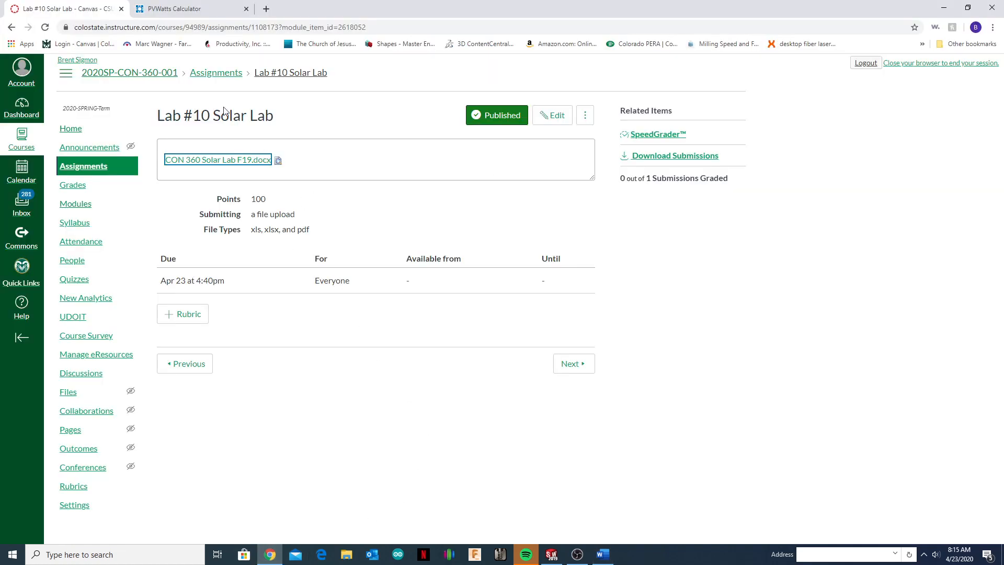
click(183, 13)
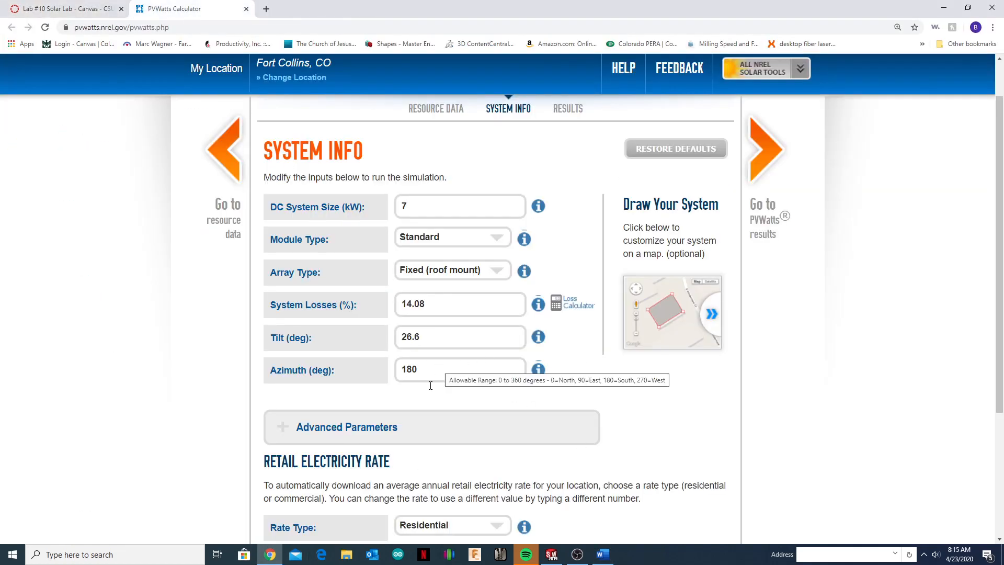
Look up the azimuth angle for an east-facing array in the PVWatts azimuth documentation and close it.
click(537, 370)
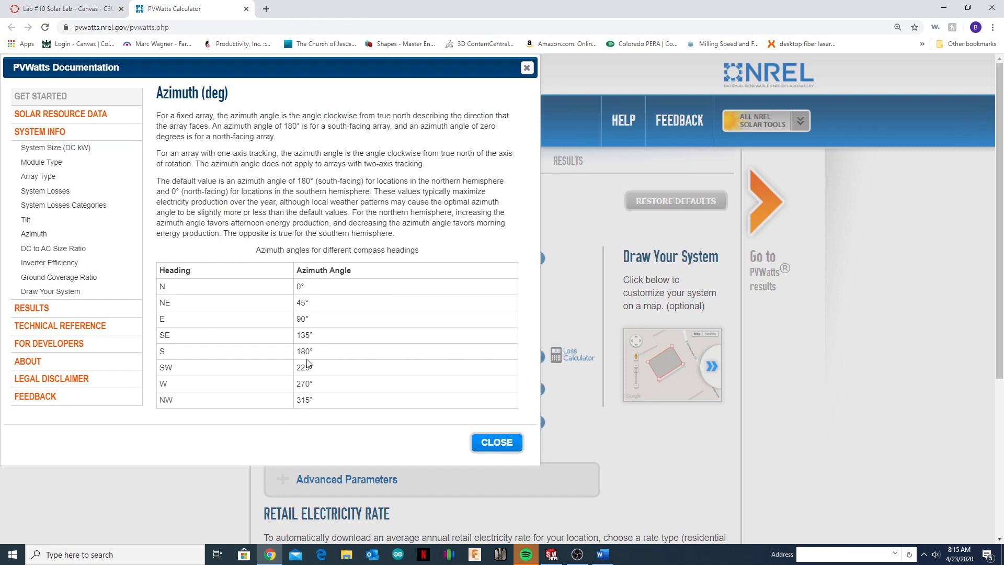
right_click(314, 318)
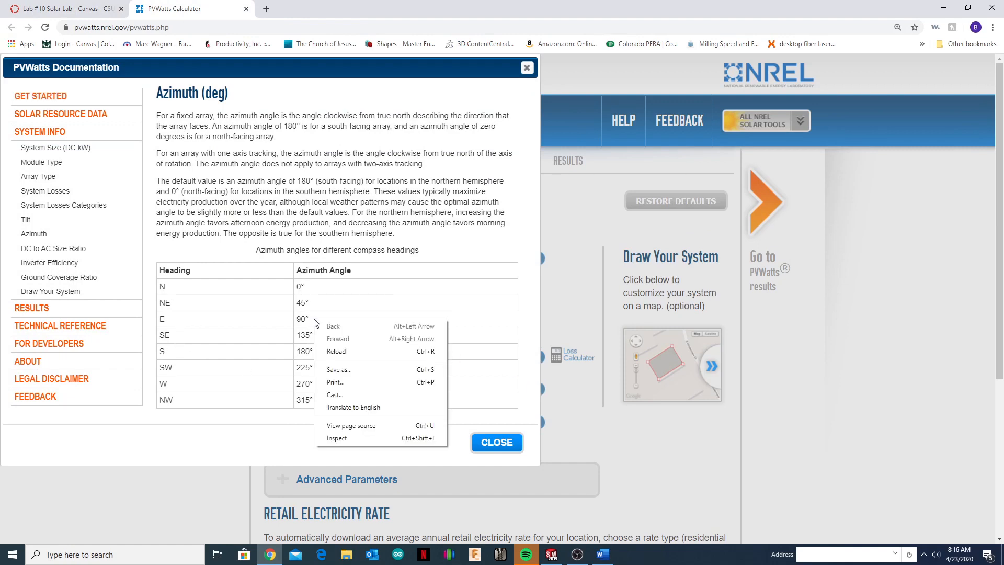
click(211, 370)
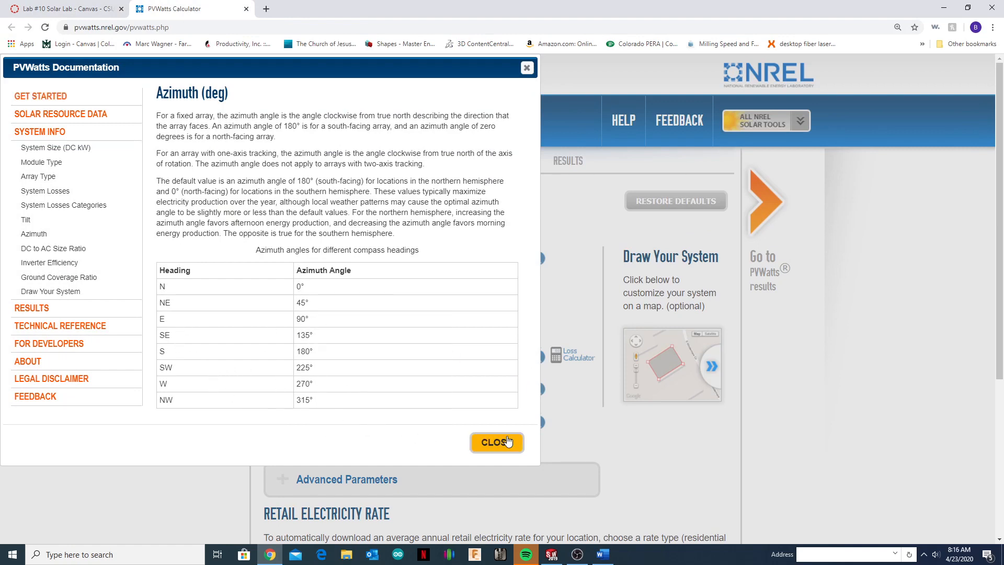
click(500, 441)
Set the azimuth to 90 degrees for the east-facing array and recalculate the results.
click(481, 413)
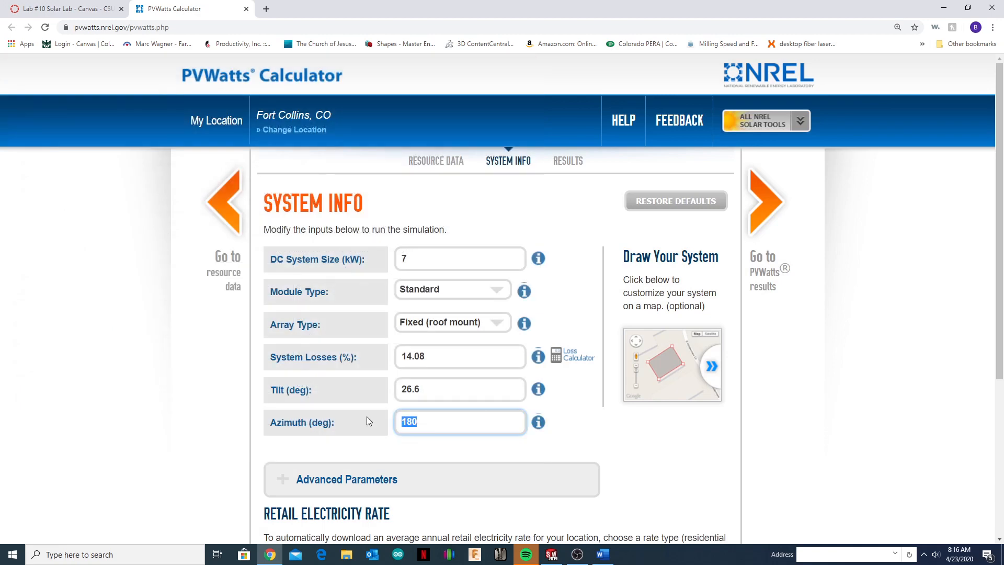
text(90)
click(589, 451)
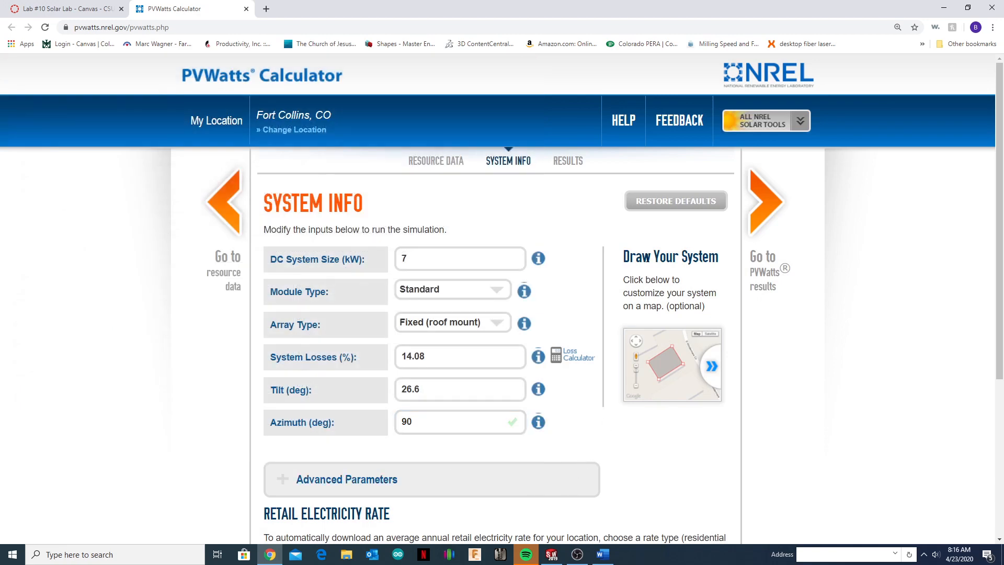
click(782, 210)
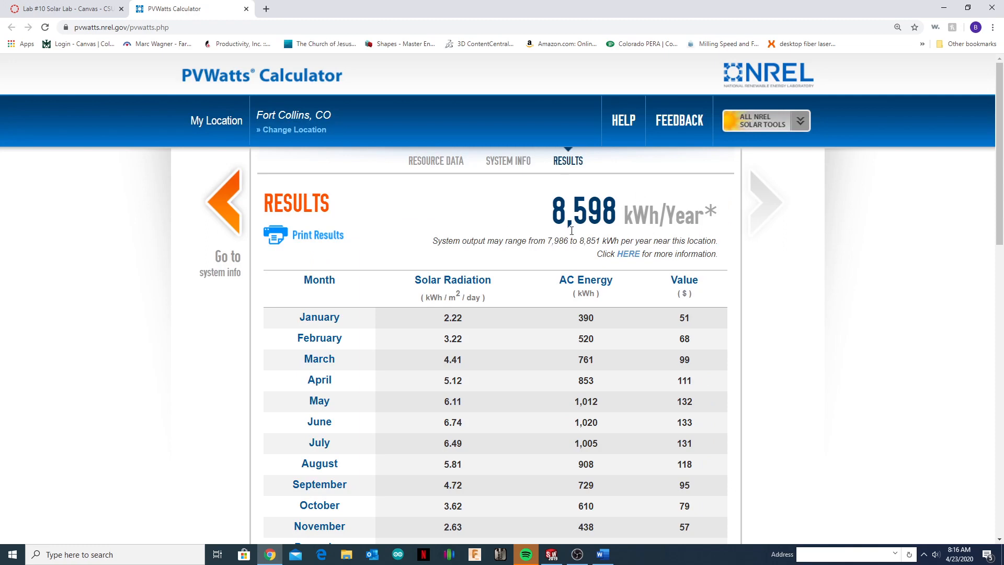
Return to the system info, try a DC system size of 8 kW for the east-facing array and recalculate.
click(220, 212)
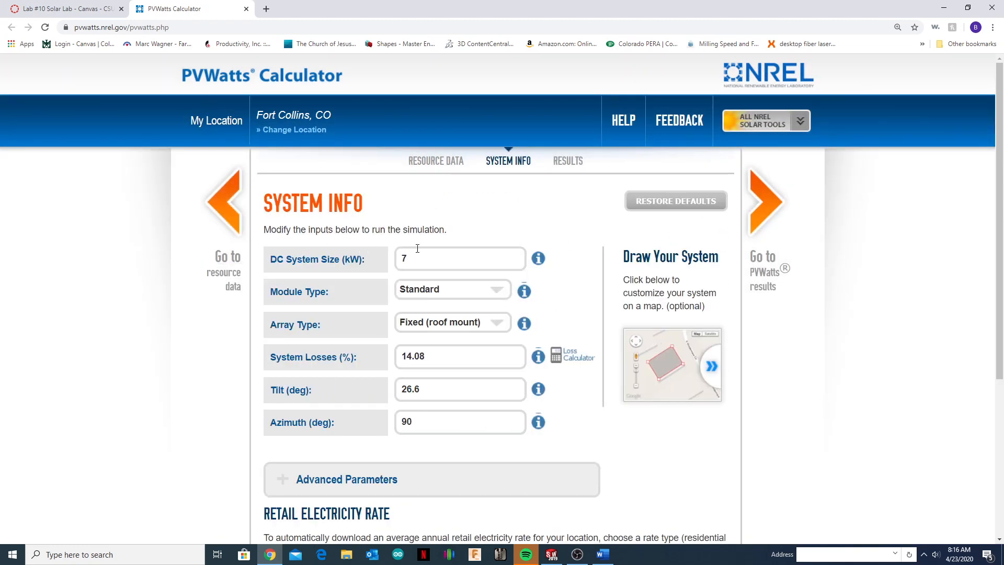
click(554, 228)
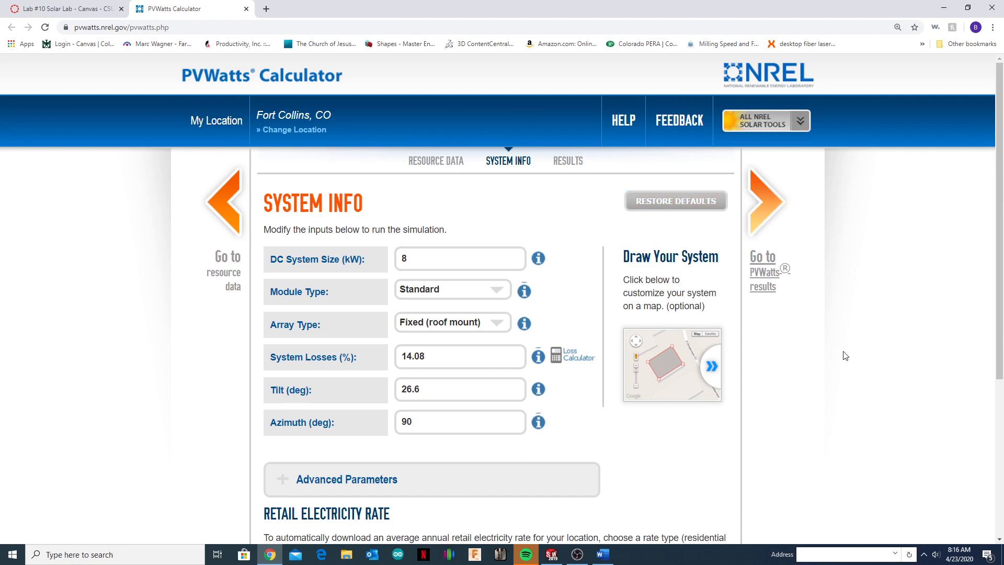
click(765, 201)
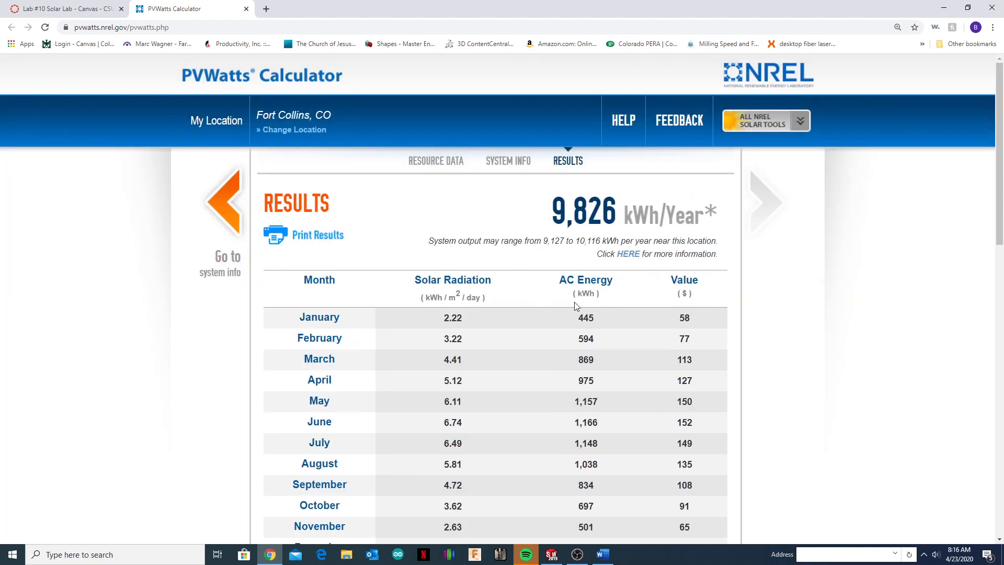
Set the DC system size to 8.4 kW for the east-facing array, recalculate, and recheck the inputs against the annual output.
click(224, 203)
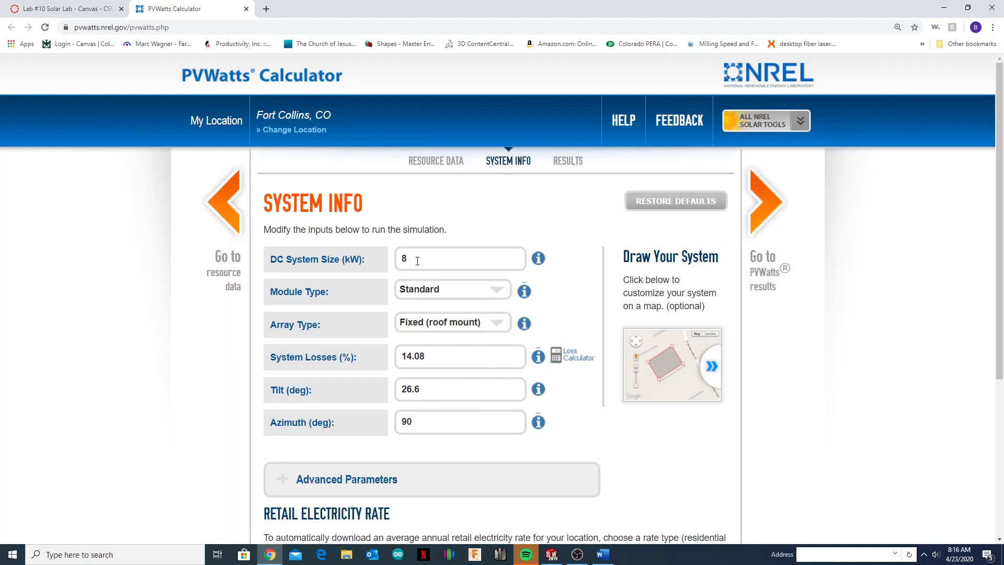
double_click(418, 261)
text(8.4)
click(761, 217)
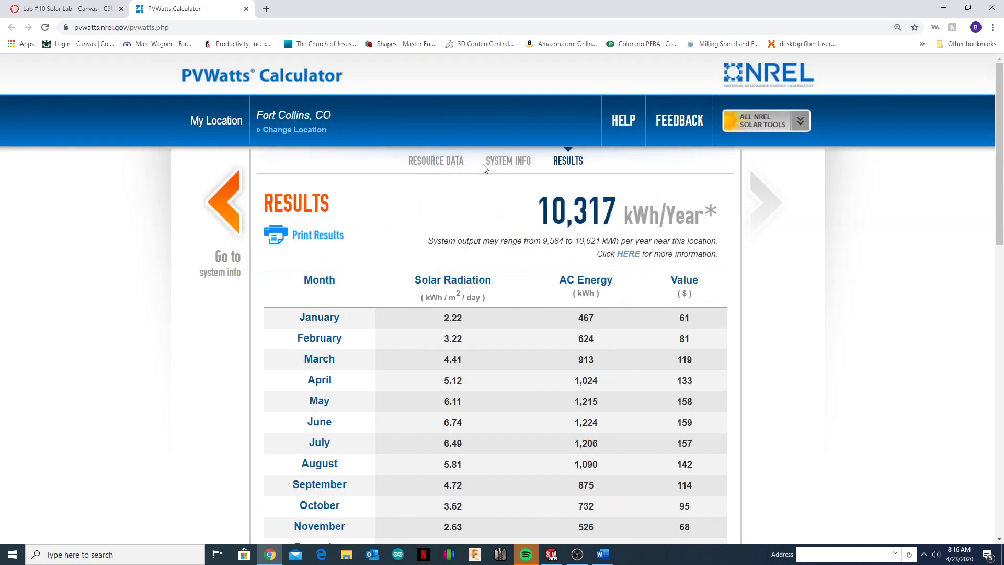
click(224, 203)
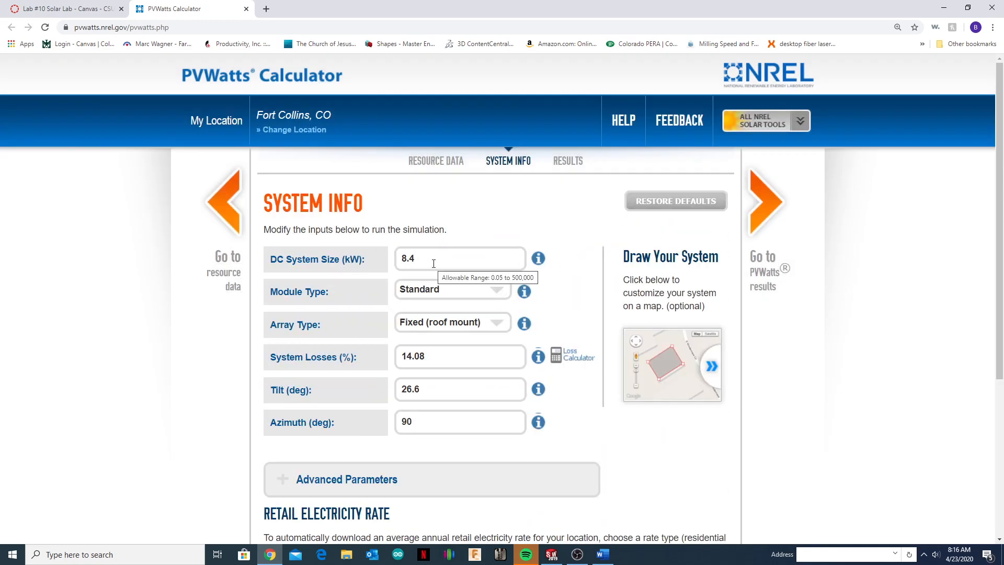
click(766, 203)
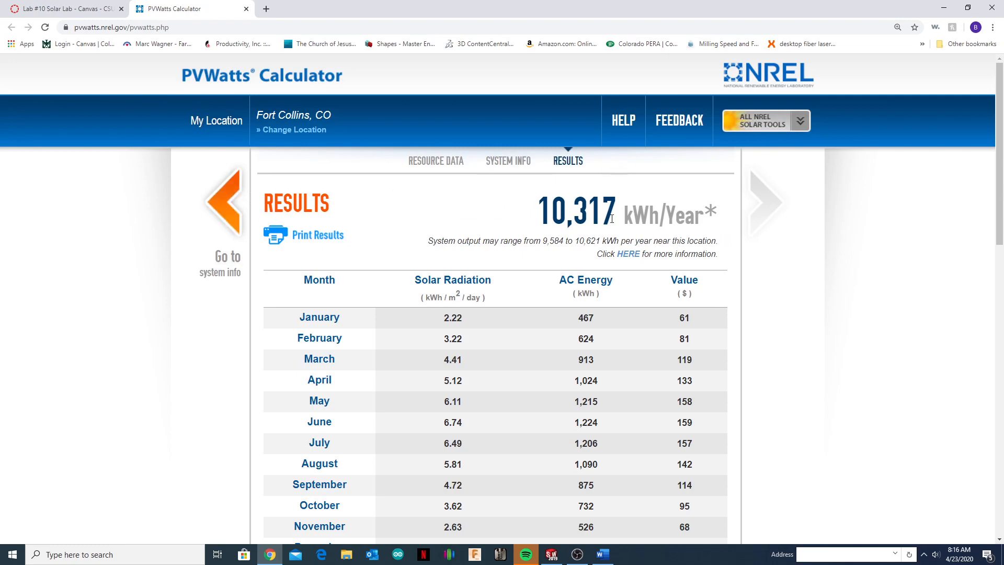
Look up the west heading in the azimuth documentation and set the system's azimuth to 270 degrees.
click(220, 207)
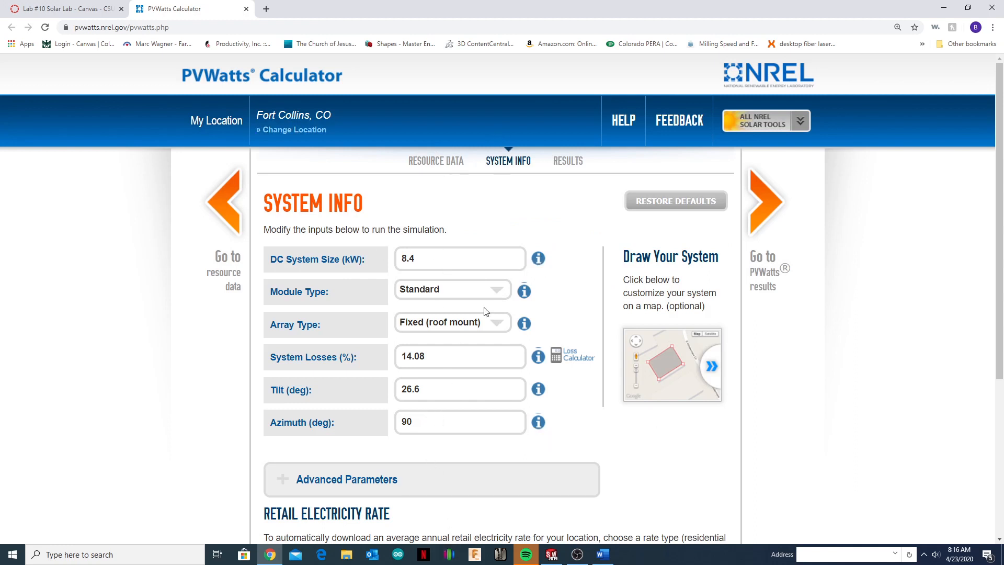
click(538, 421)
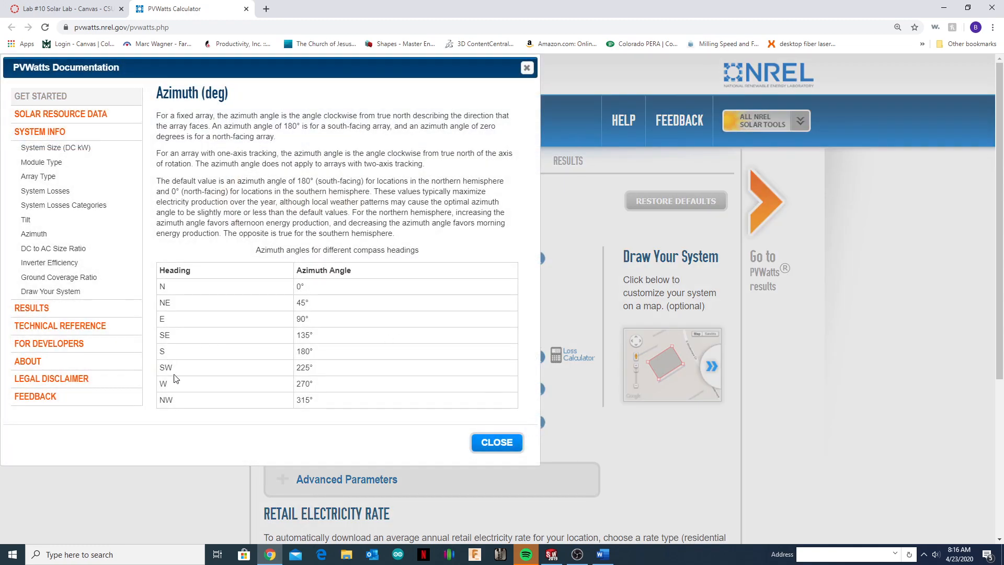
click(497, 442)
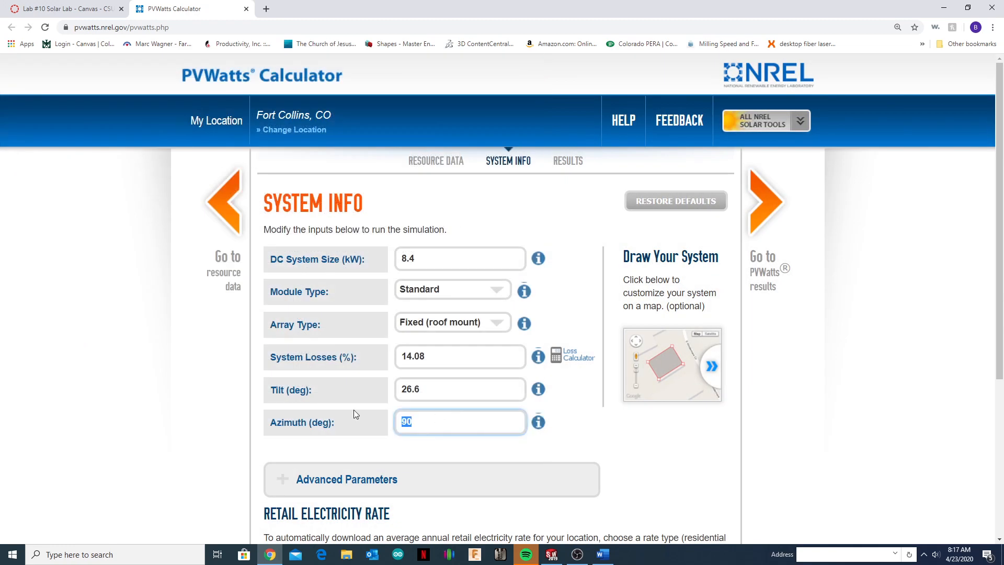
text(270)
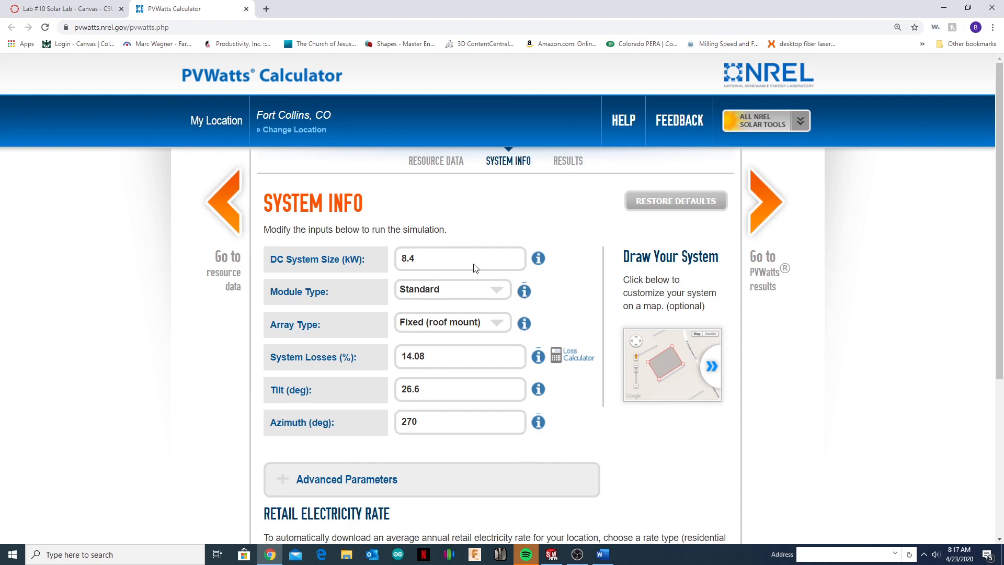
Set the DC system size to 9 kW for the west-facing array and recalculate the results.
drag(428, 263, 374, 263)
text(9)
click(767, 212)
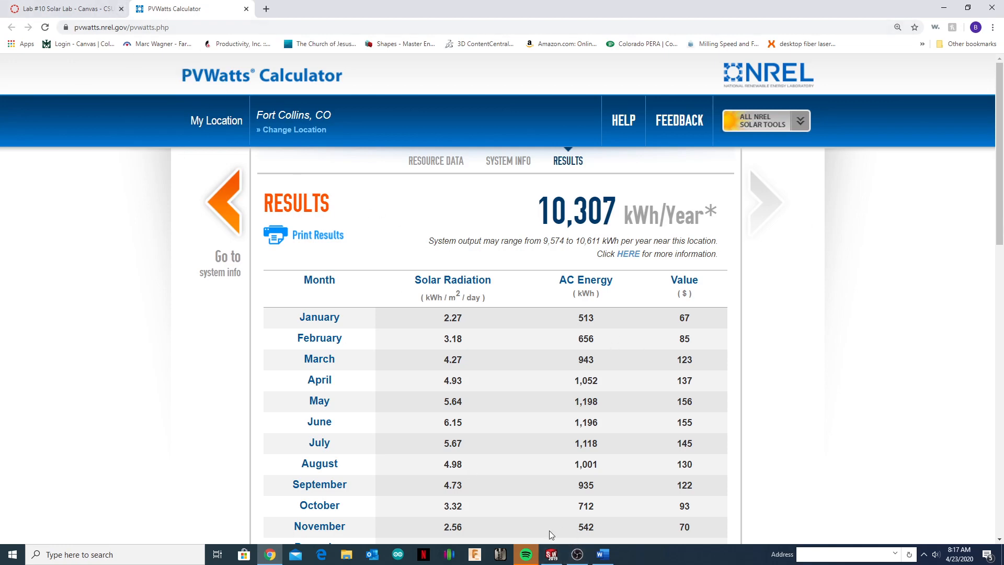
Switch to the lab document in Word, follow its altestore.com/store link and open the store's Solar Panels category.
click(602, 555)
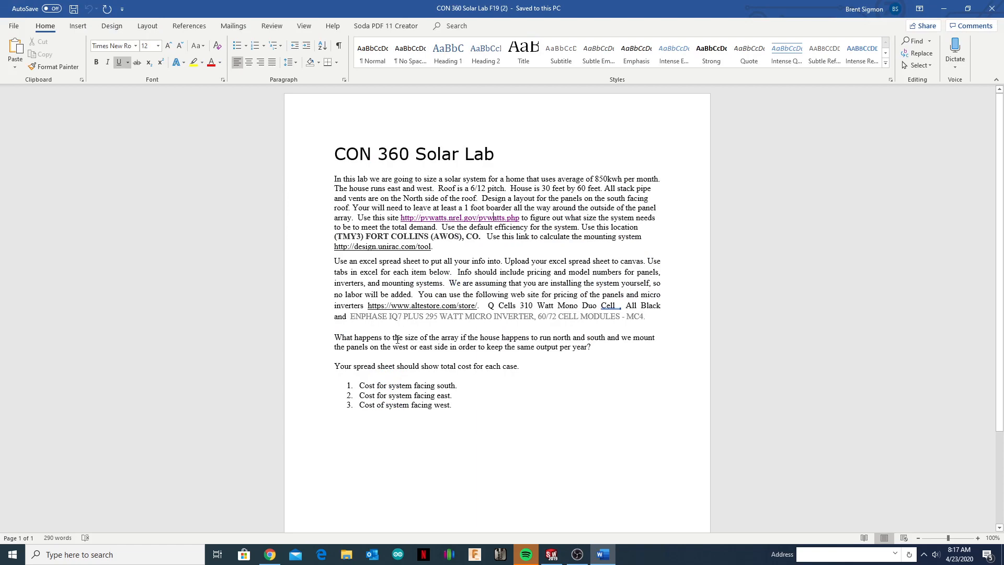
ctrl+click(436, 308)
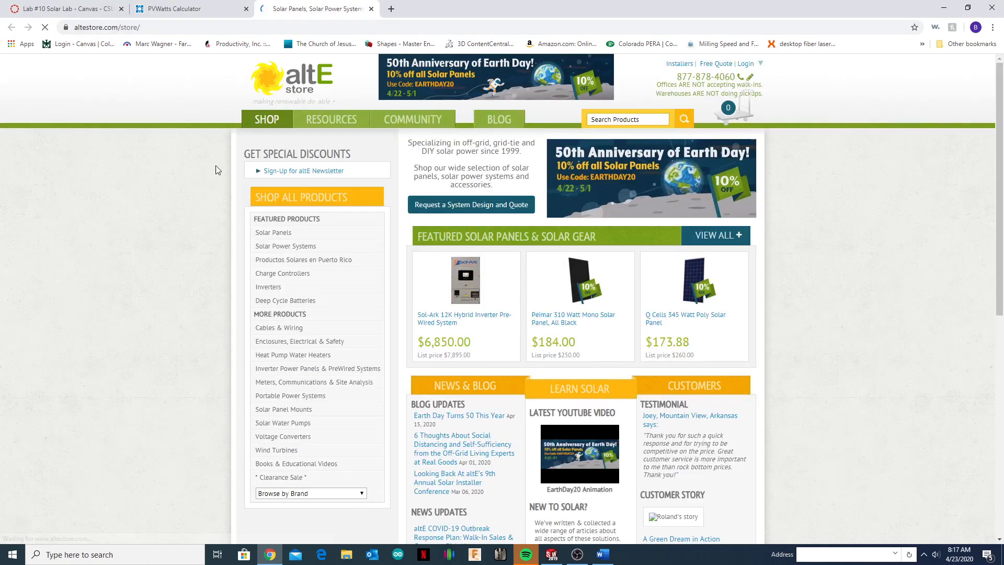
click(272, 232)
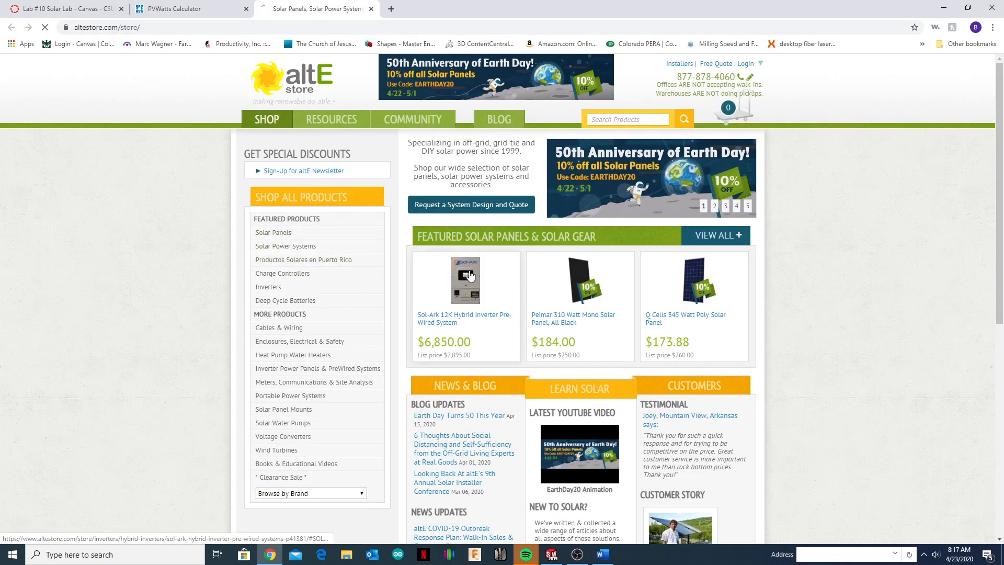
Look through the solar panels for sale and sort the list by price per watt.
scroll(585, 320, down, 4)
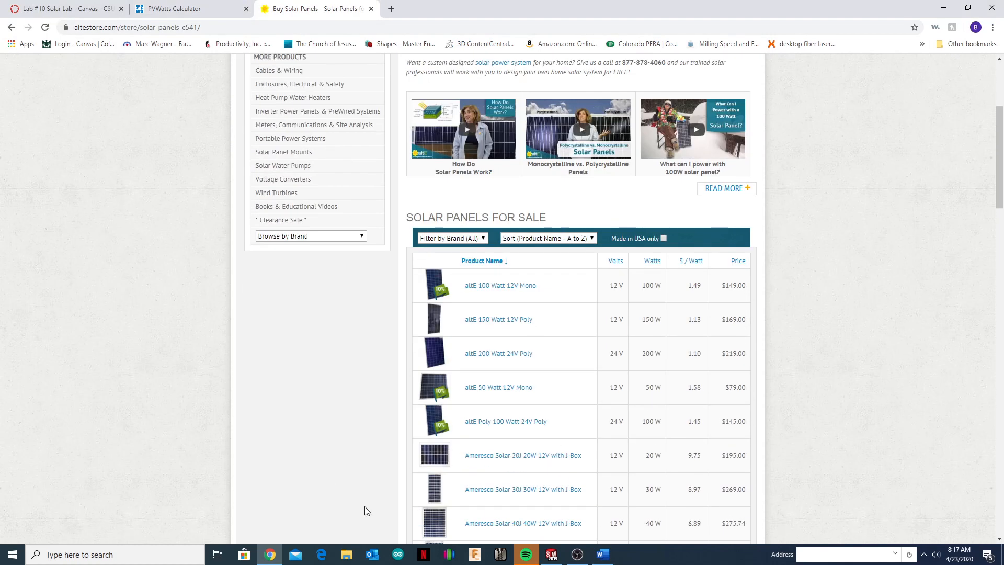
scroll(321, 236, up, 4)
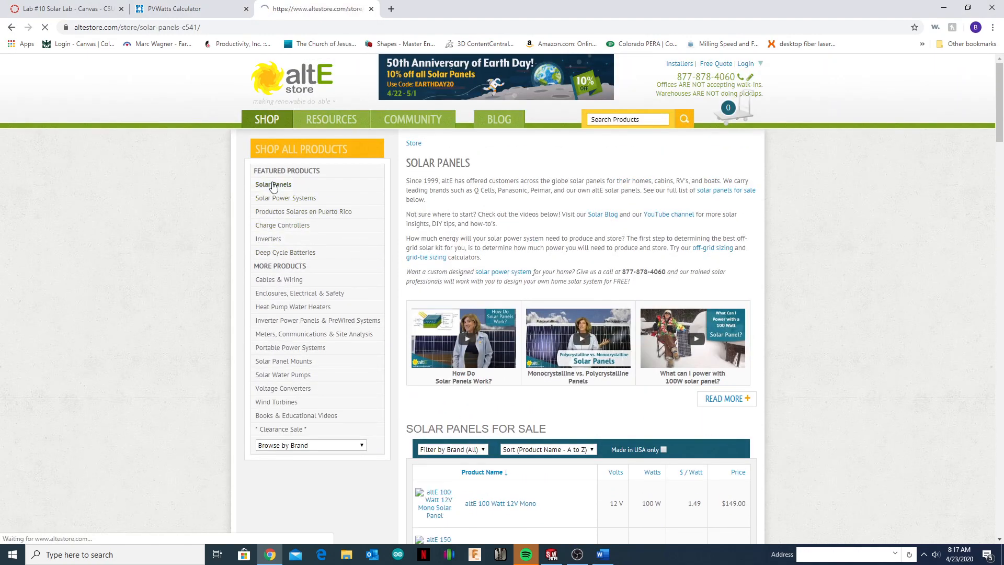
scroll(595, 435, down, 3)
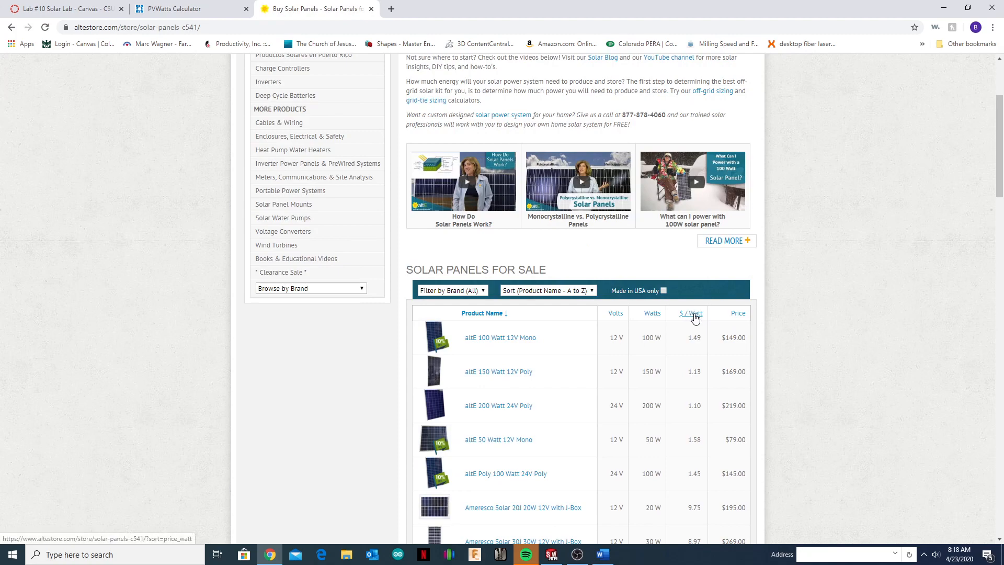
click(695, 318)
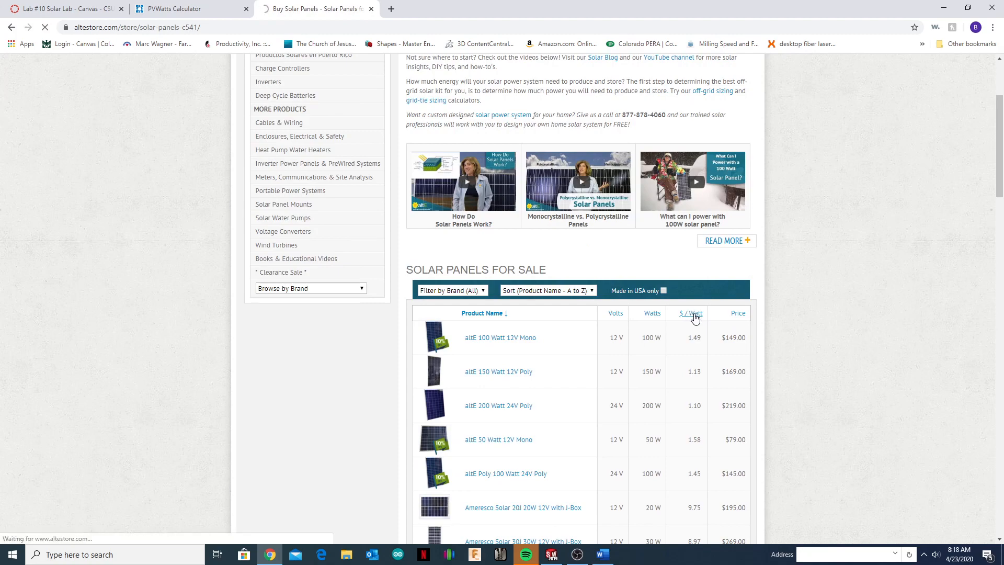
Review the panels sorted by price per watt and check the lab document in Word for the specified panel and inverter models.
scroll(696, 265, down, 6)
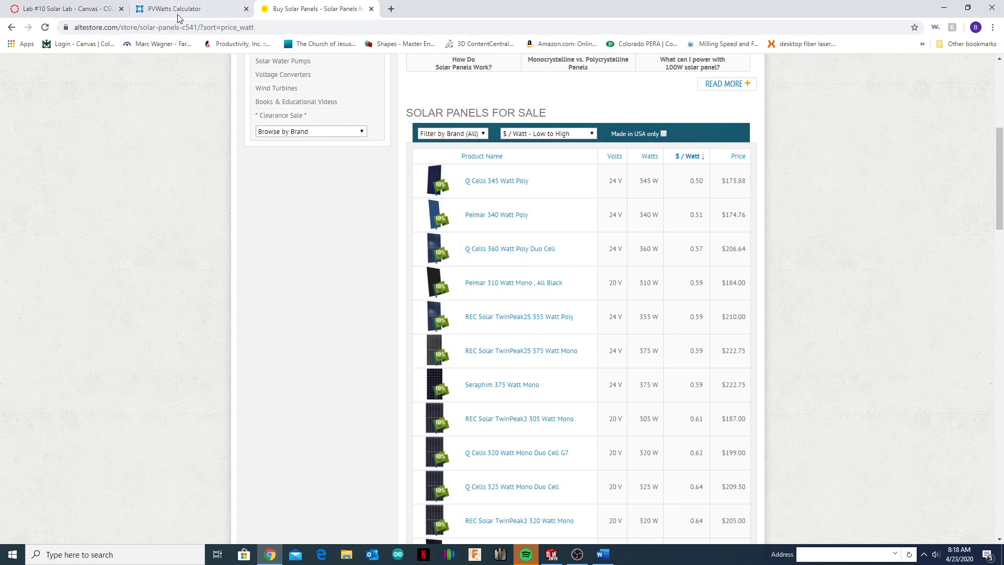
click(605, 557)
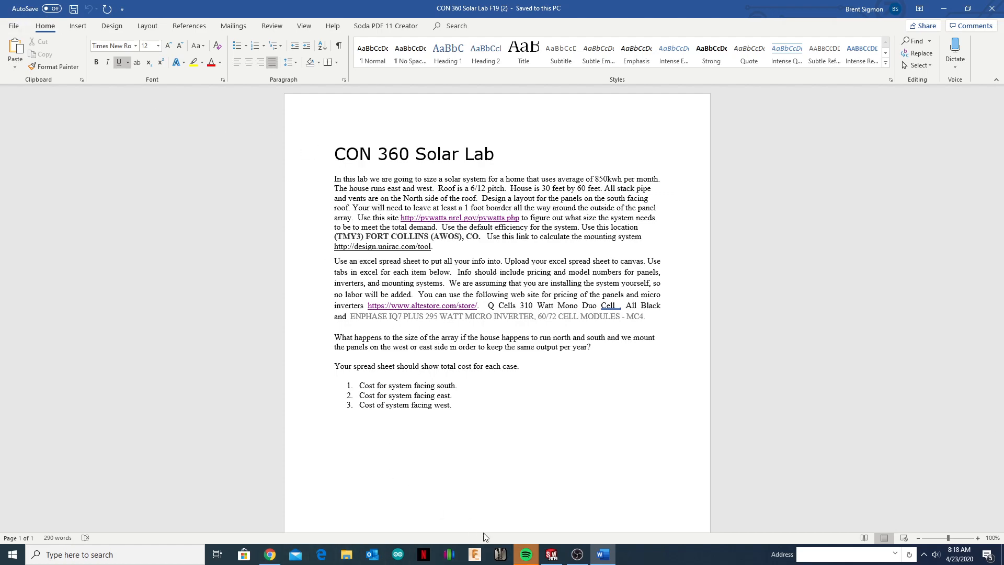
click(273, 558)
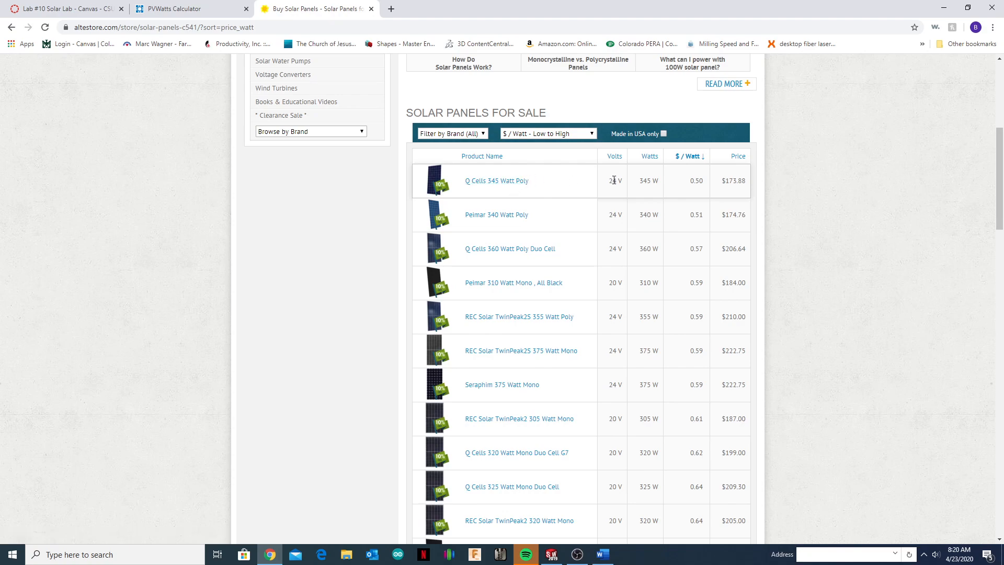
Open the altE store's Inverters category and look through its subcategories.
scroll(496, 215, up, 3)
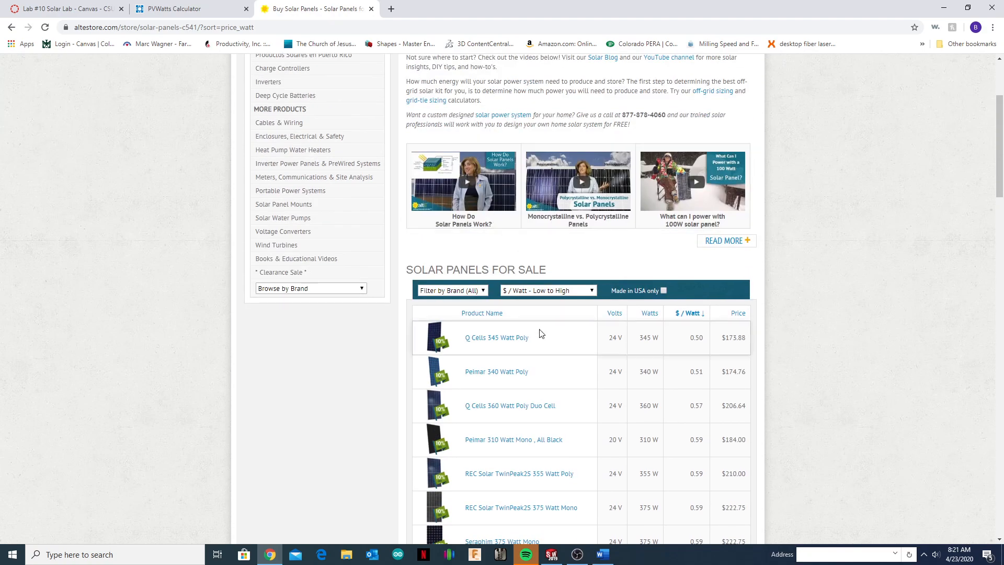
scroll(554, 353, up, 1)
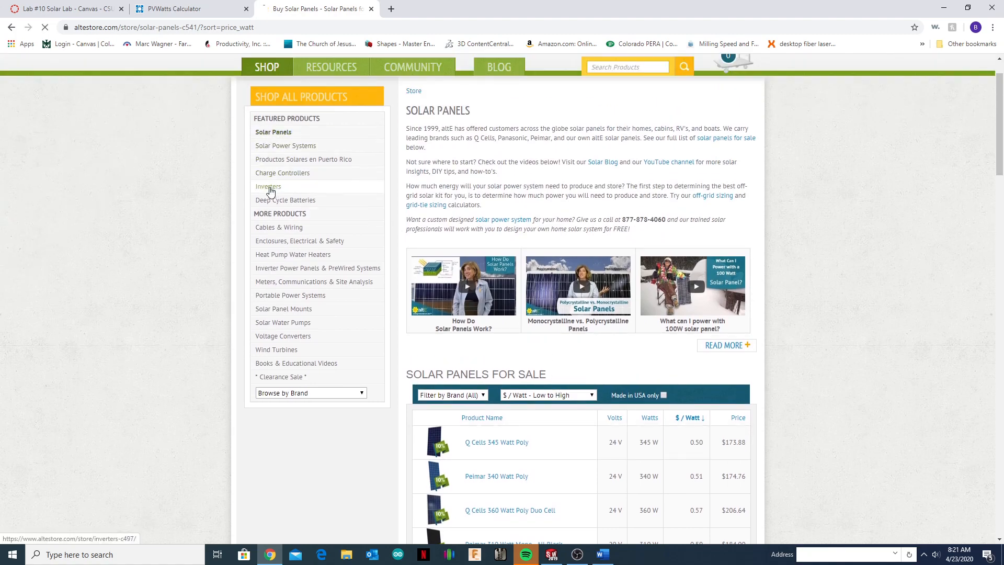
click(271, 191)
scroll(325, 256, down, 5)
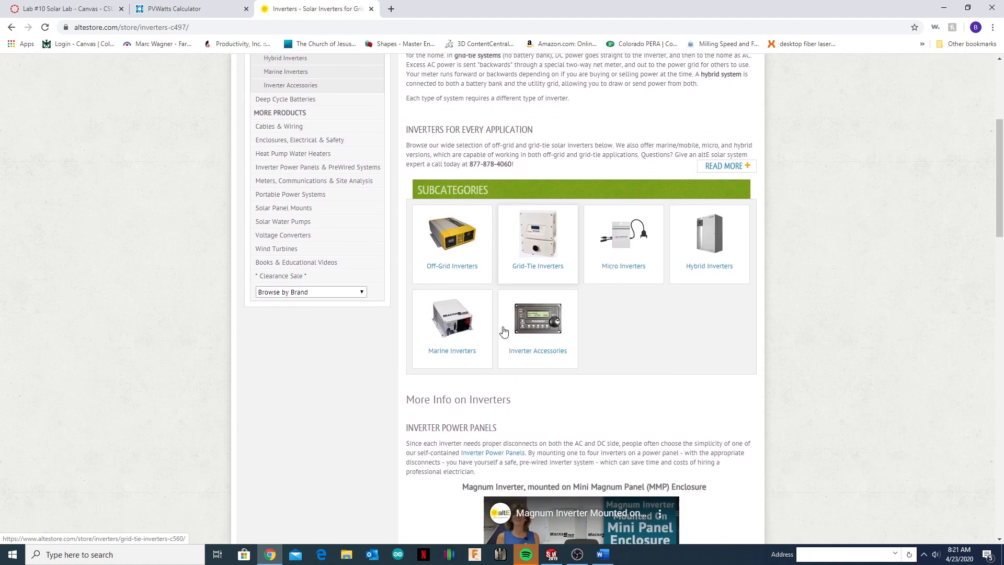
scroll(504, 331, down, 1)
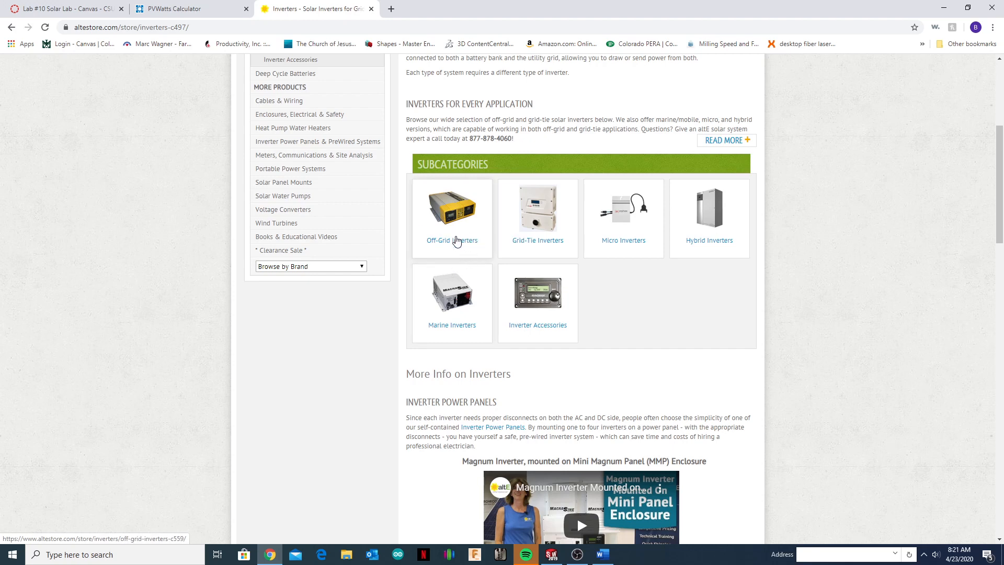
Browse the off-grid inverters in the 3000 to 7000 Watts range and return to the Inverters category.
click(444, 248)
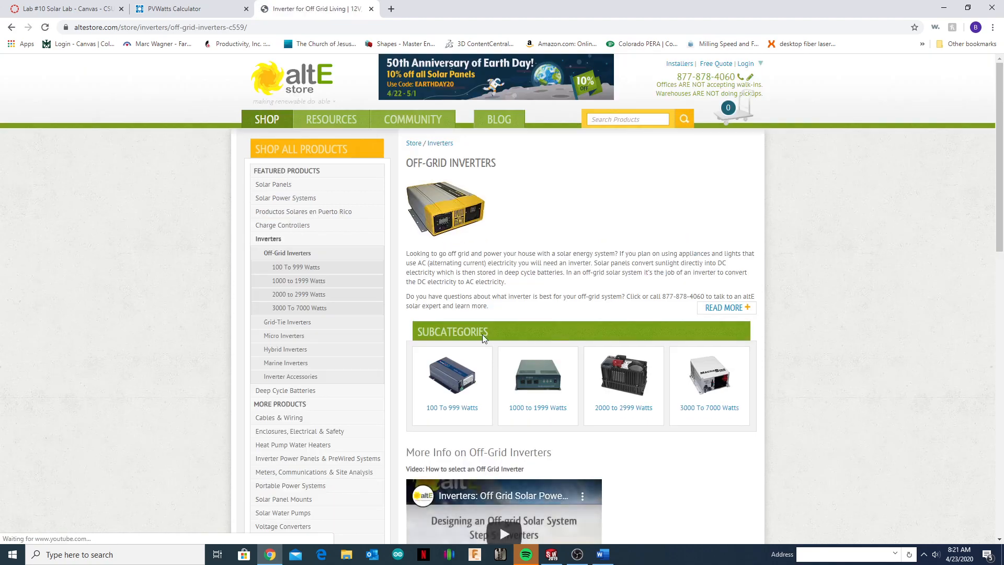
scroll(482, 338, down, 1)
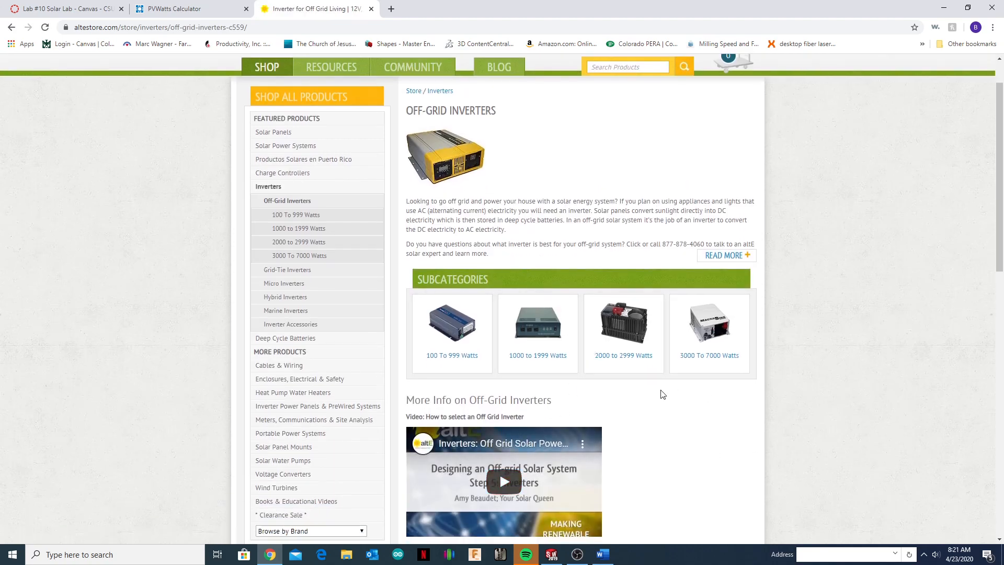
click(704, 360)
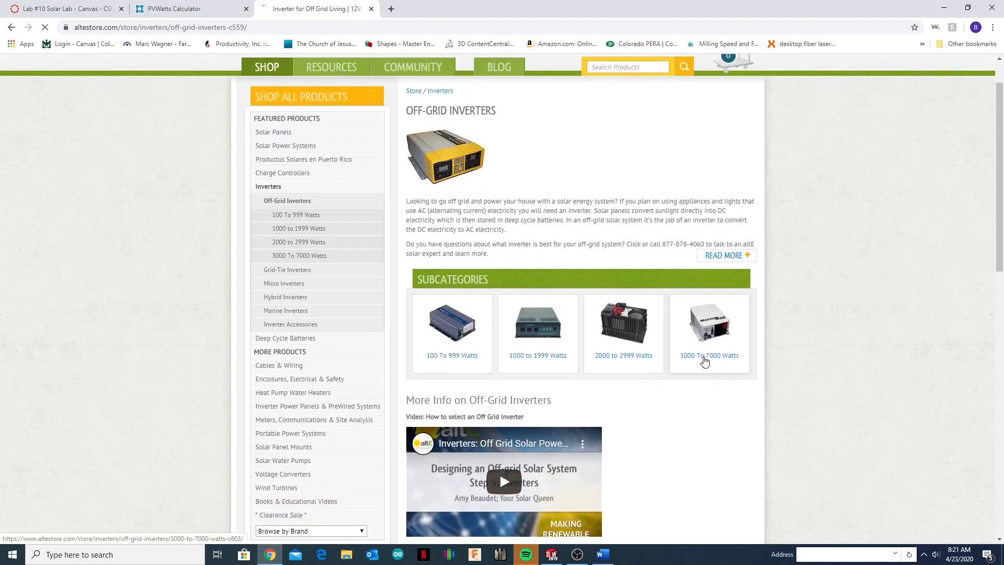
scroll(505, 335, down, 2)
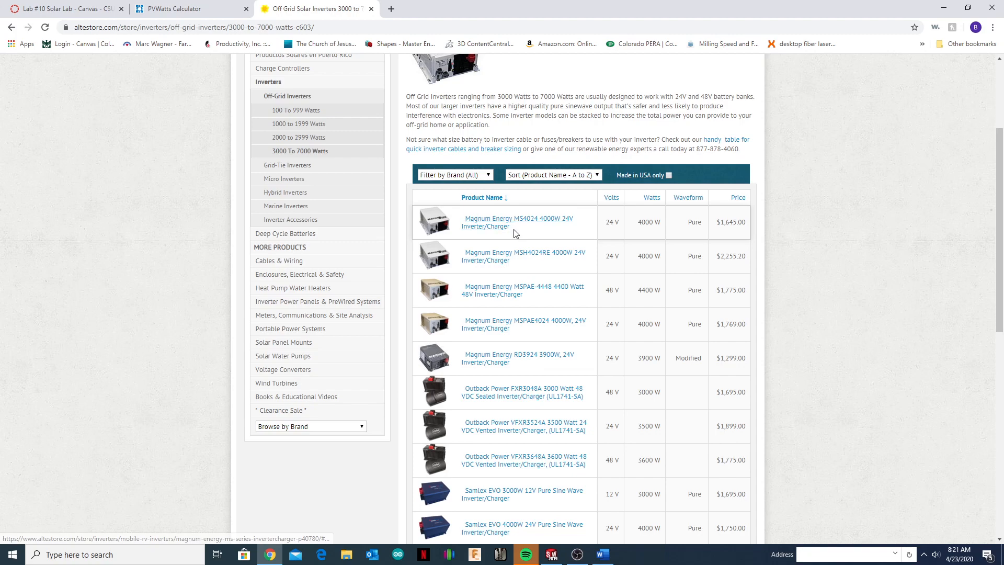
scroll(520, 245, down, 1)
scroll(519, 246, up, 2)
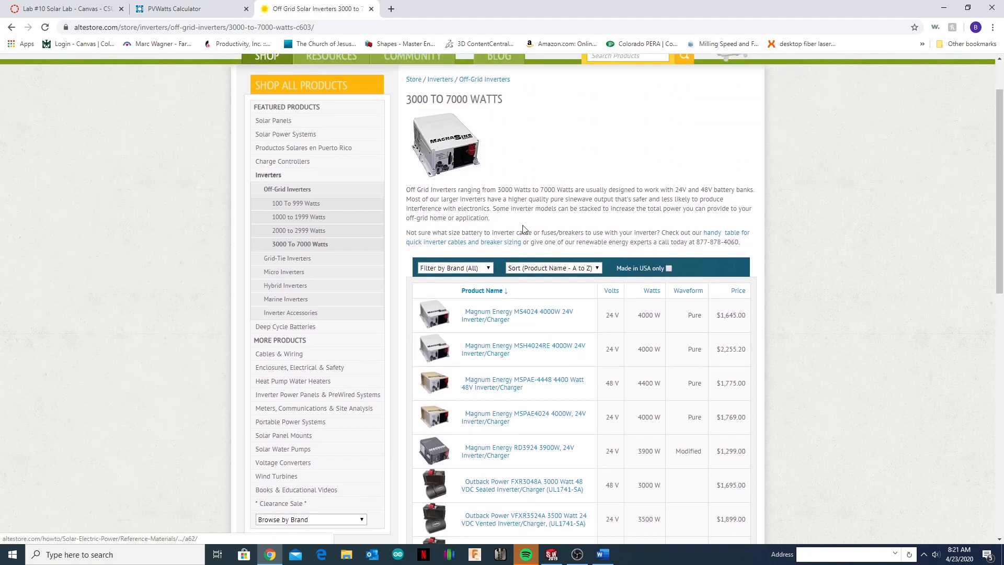
click(11, 27)
click(11, 28)
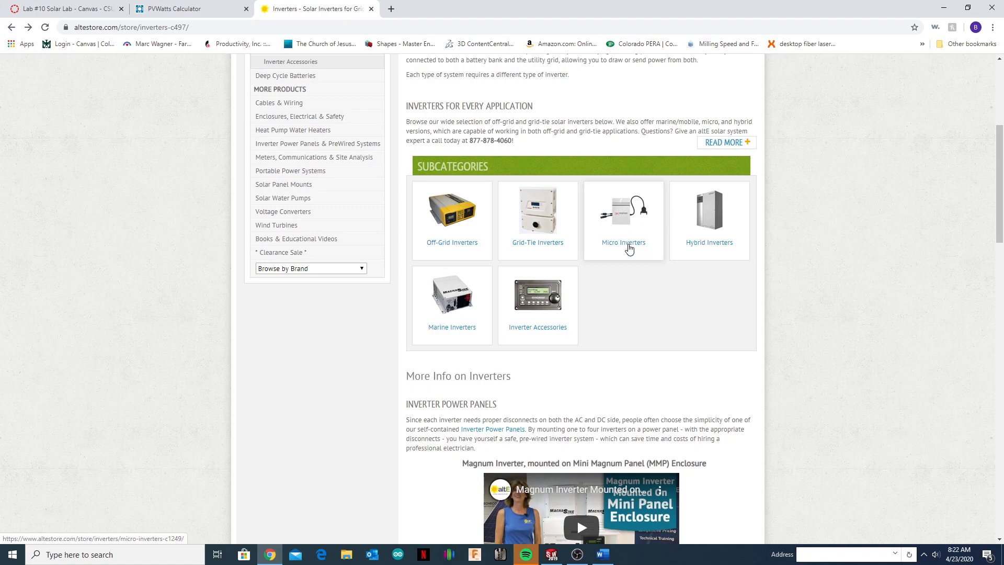
Open the Micro Inverters subcategory and review the listed models, prices and product videos.
click(622, 249)
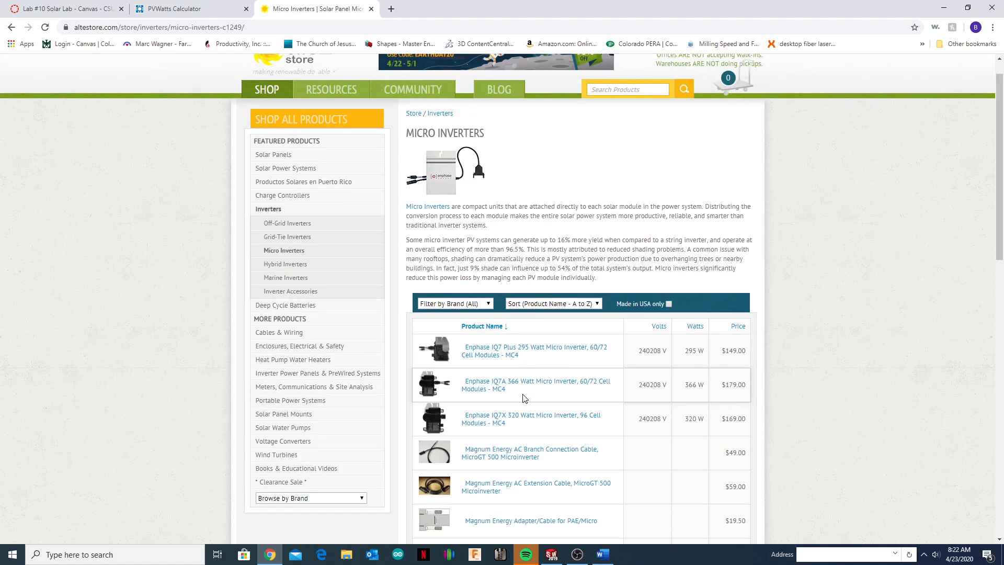
scroll(499, 257, down, 4)
scroll(498, 257, up, 1)
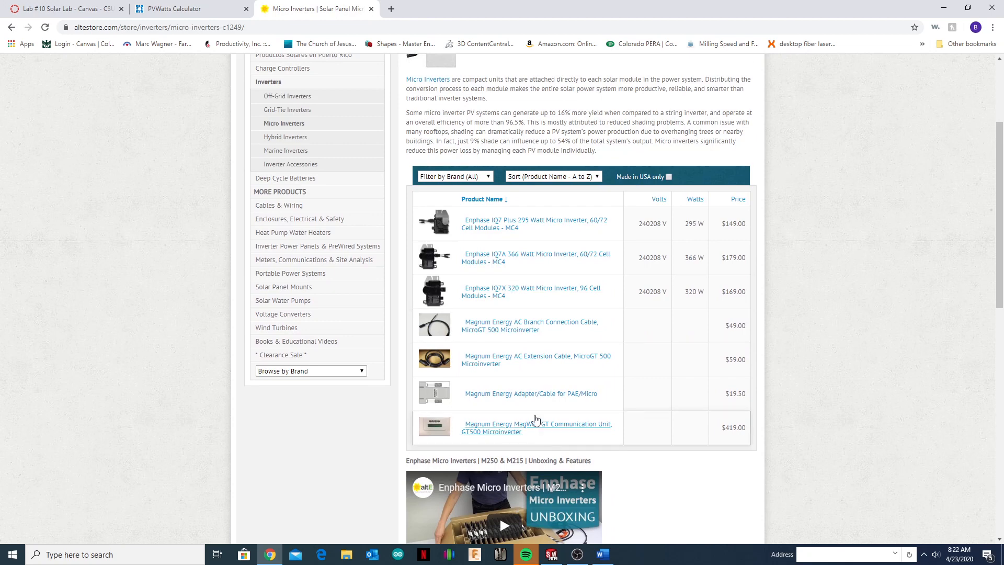
scroll(536, 422, down, 3)
scroll(542, 391, down, 7)
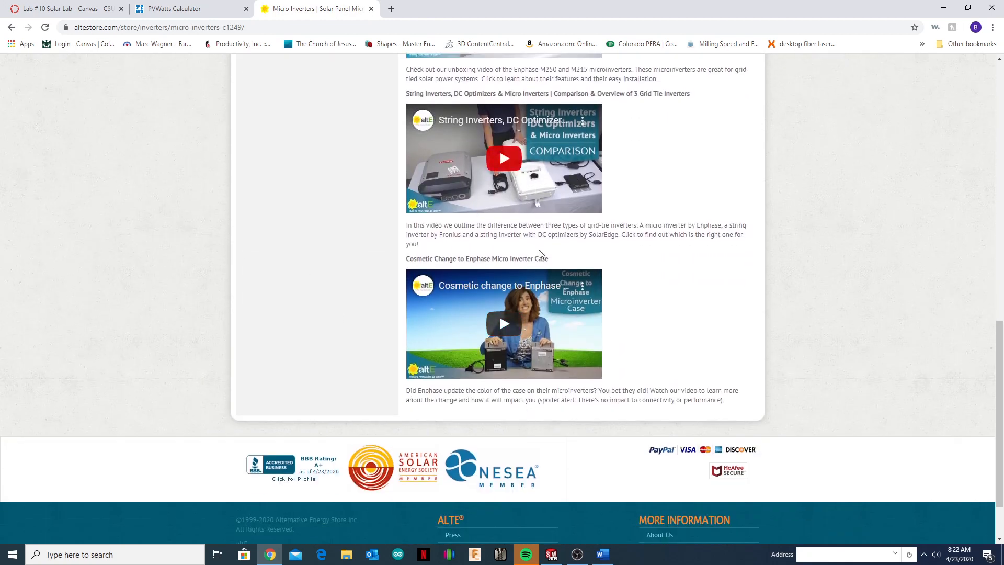
scroll(541, 282, up, 1)
scroll(546, 336, up, 4)
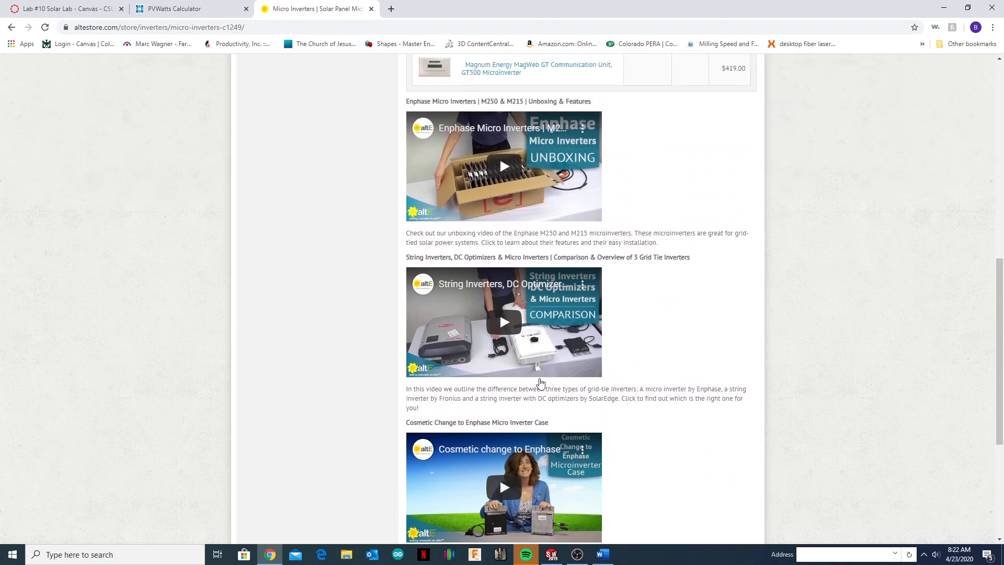
scroll(544, 220, up, 6)
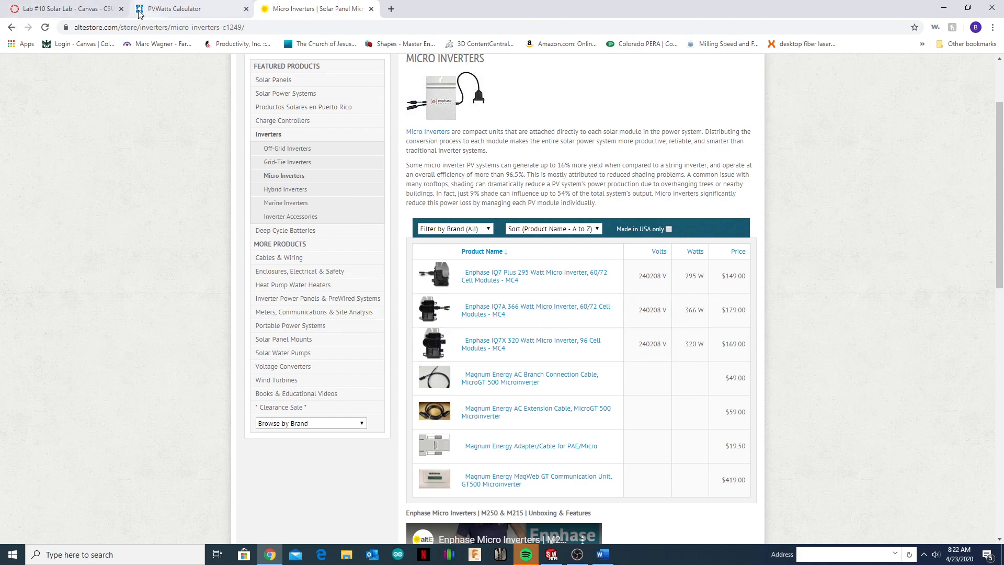
Check the inverter requirement in the Word lab document, and open the datasheet of the store's Enphase IQ7A 366 Watt micro inverter.
click(603, 555)
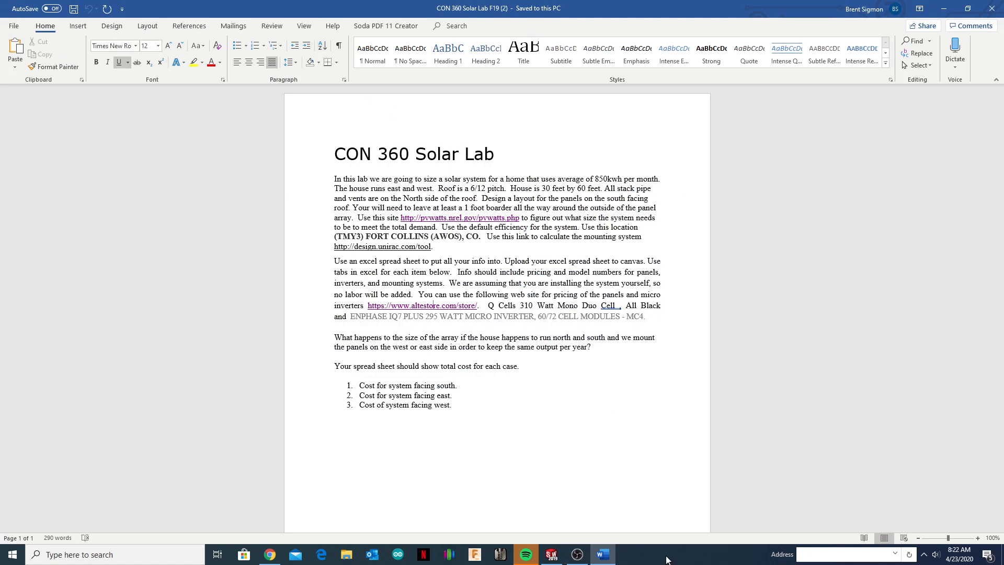
click(269, 555)
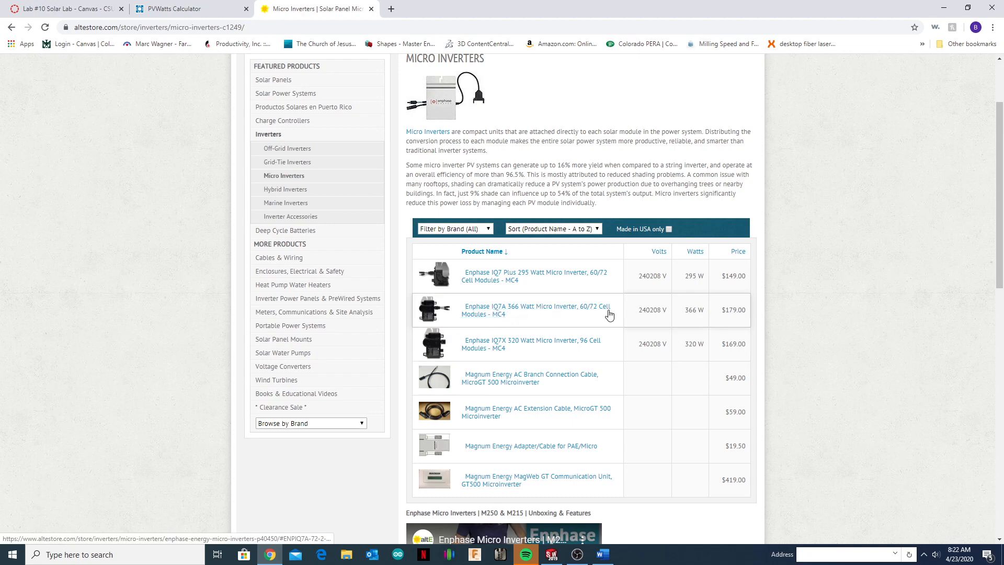
click(534, 309)
scroll(451, 399, down, 3)
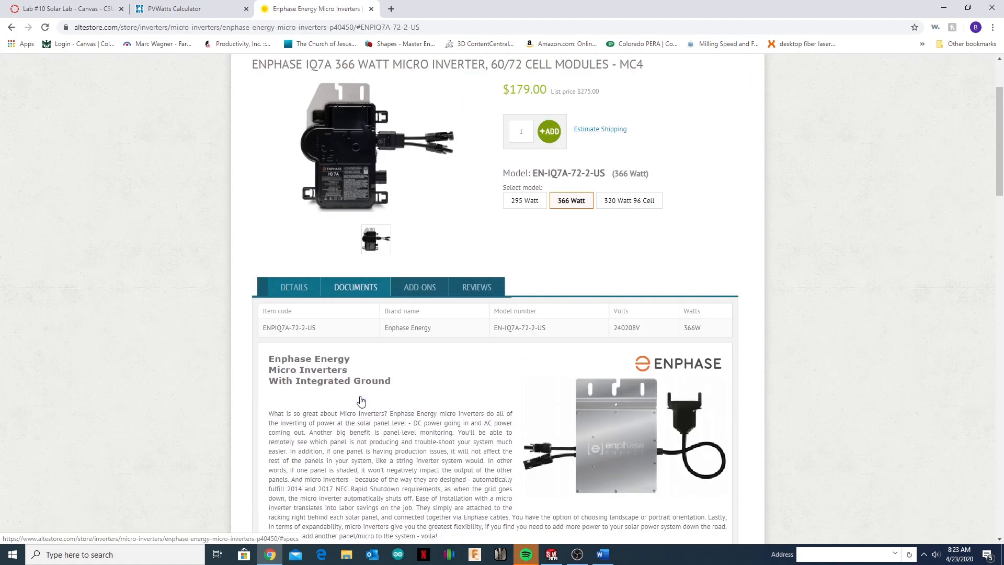
click(353, 240)
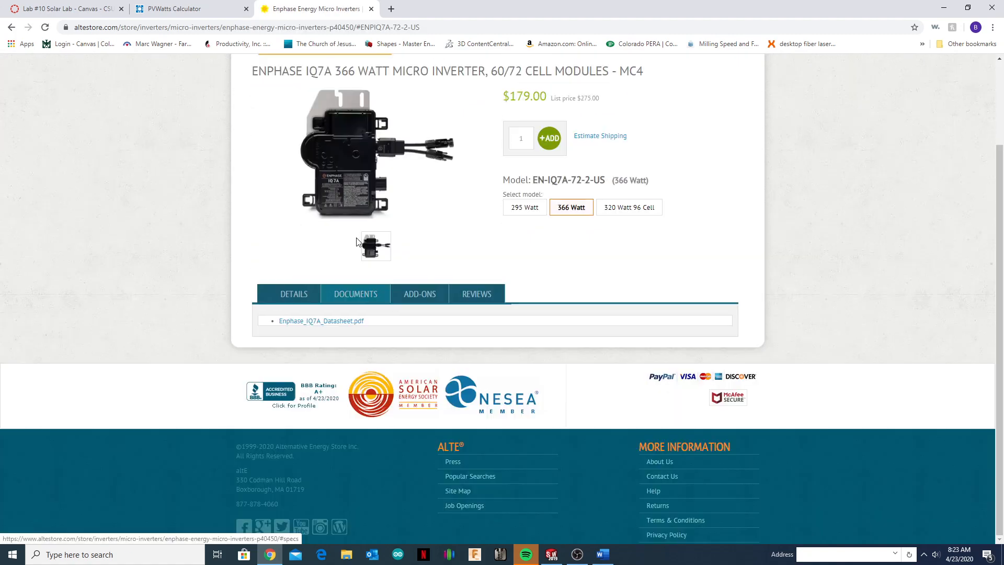
click(330, 325)
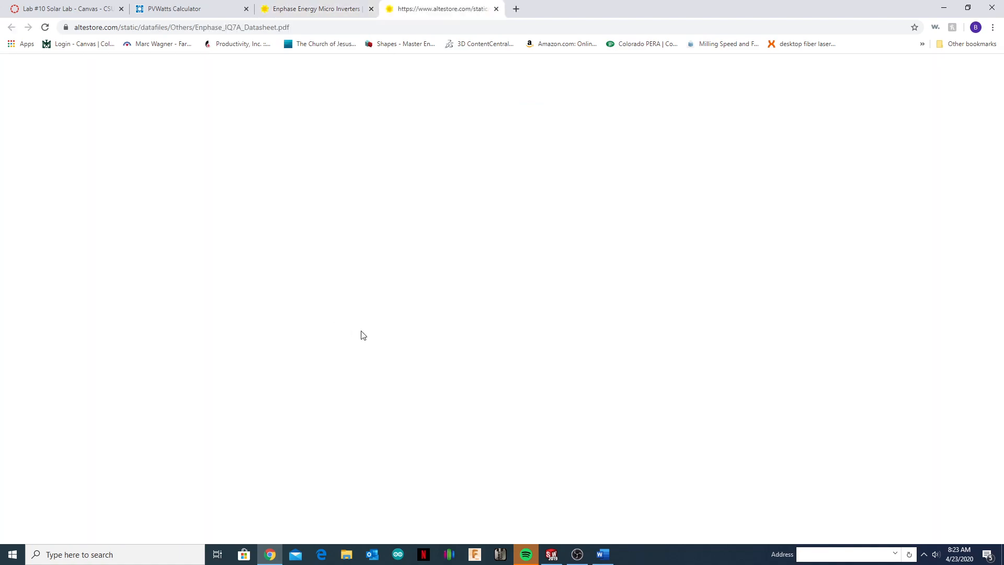
Read the microinverter's electrical and mechanical specifications in the datasheet and close it.
scroll(438, 351, down, 10)
scroll(439, 351, down, 4)
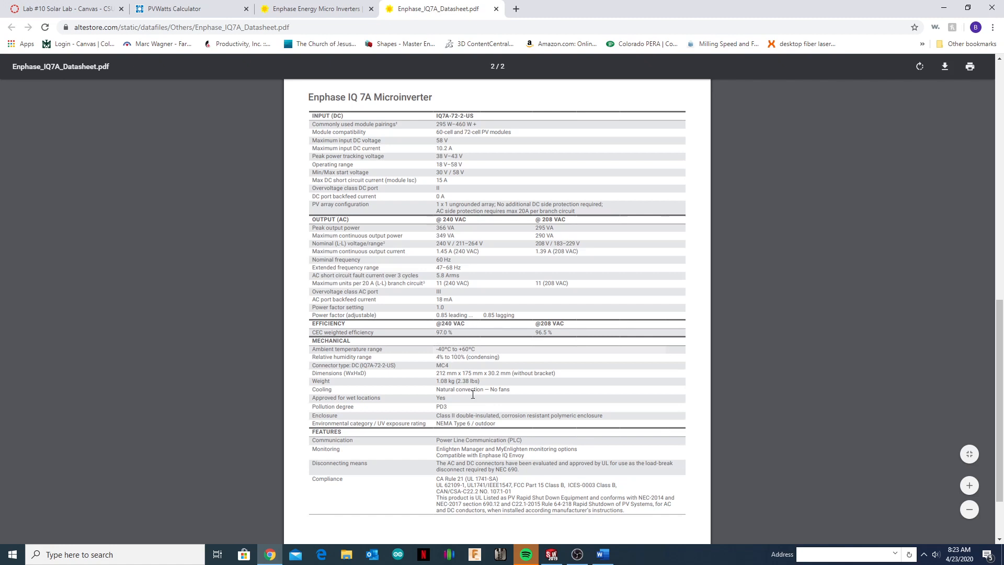
scroll(454, 438, down, 3)
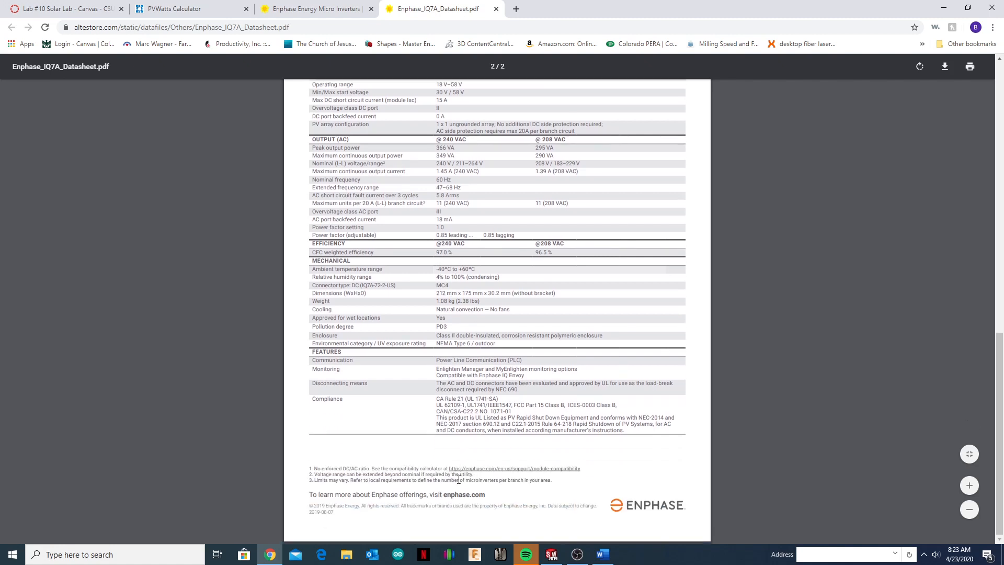
scroll(445, 458, up, 6)
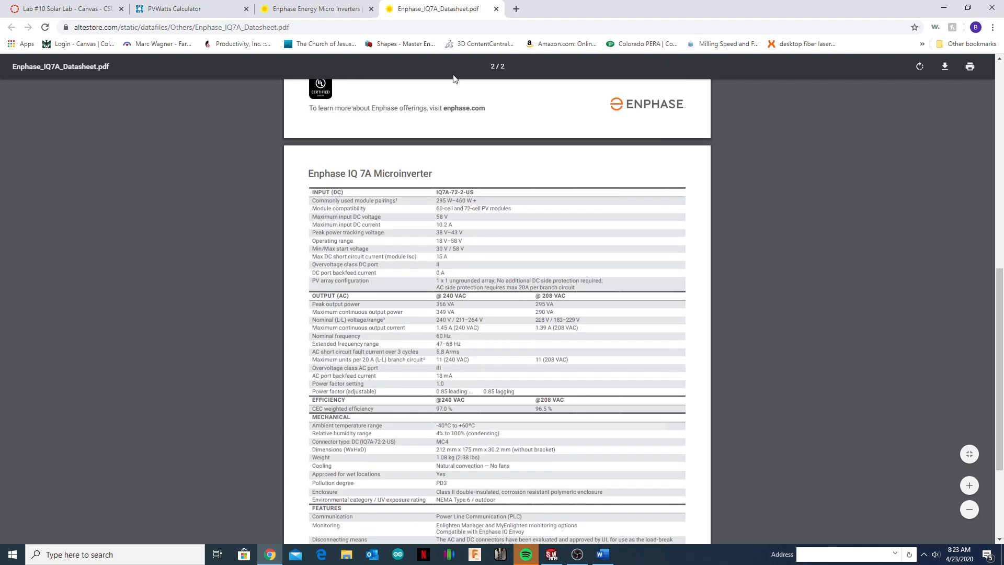
click(496, 9)
scroll(576, 335, up, 2)
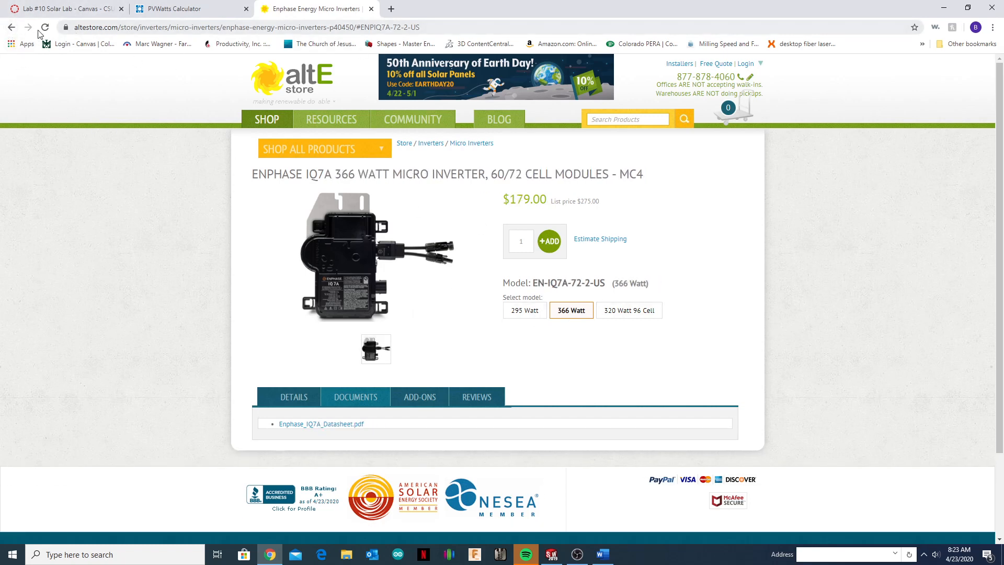
Launch Excel and create a blank workbook.
click(12, 554)
scroll(99, 401, down, 5)
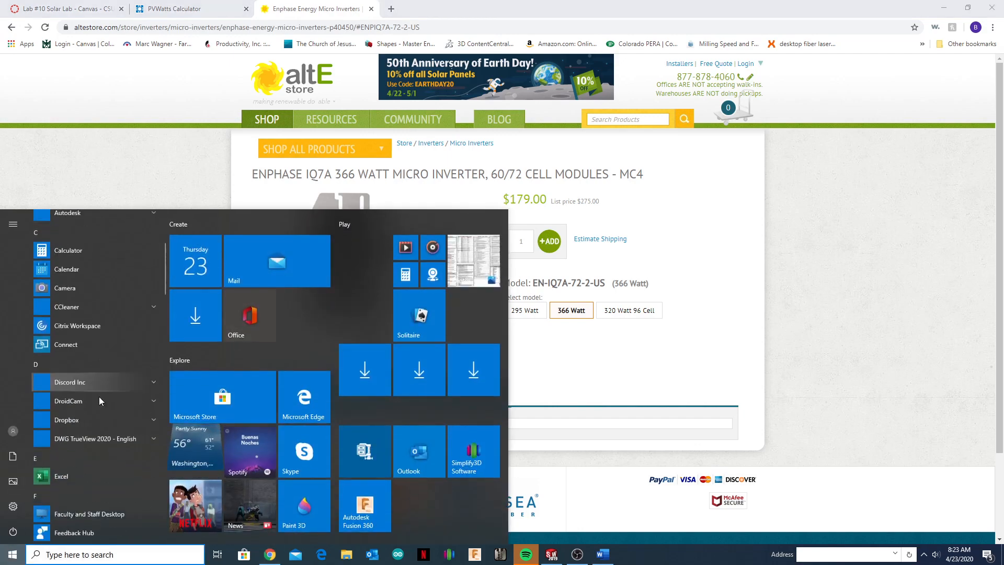
scroll(99, 400, down, 2)
click(154, 402)
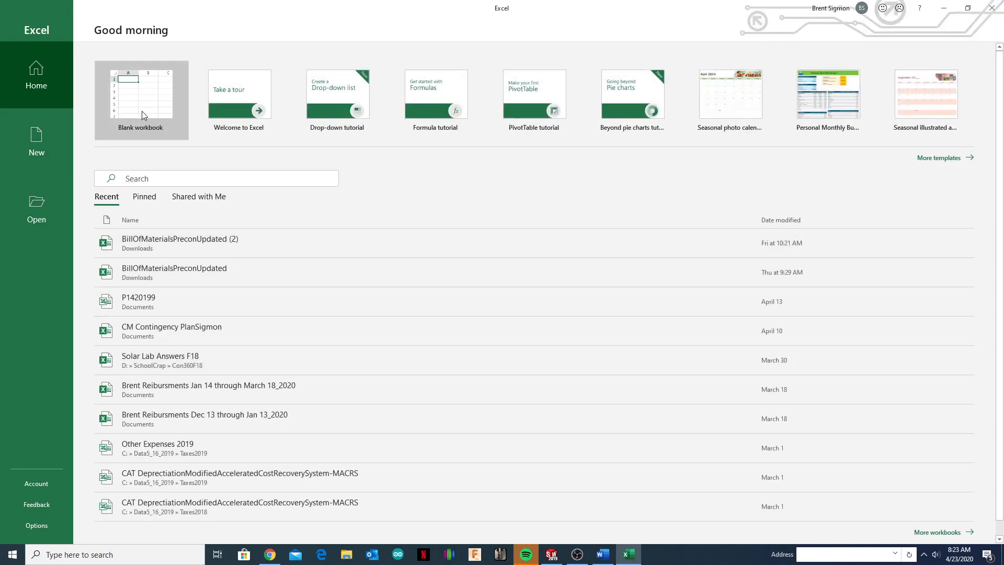
click(142, 111)
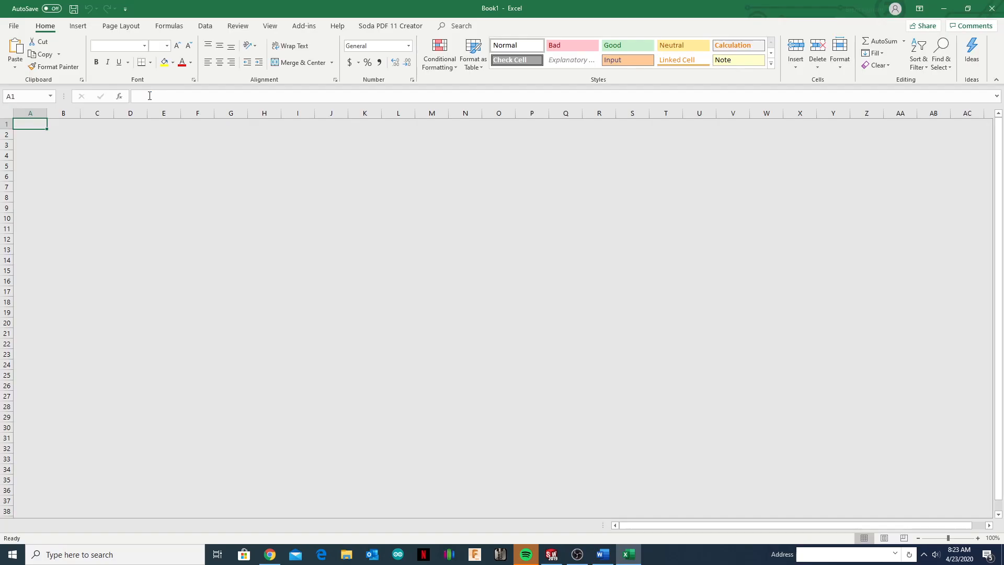
Enter the label South in cell A3 and the module wattage 345 in cell B5.
click(33, 141)
text(South)
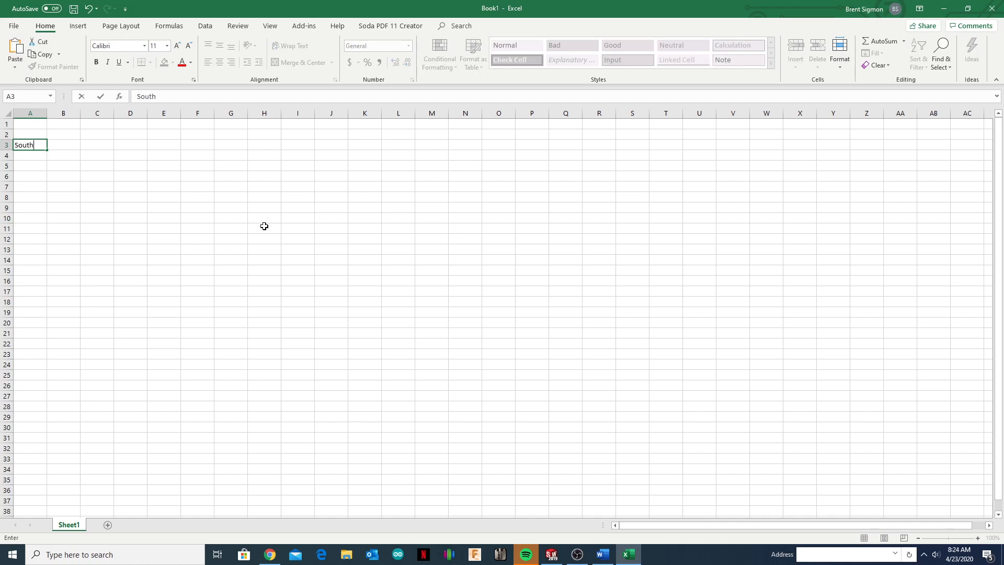
click(58, 166)
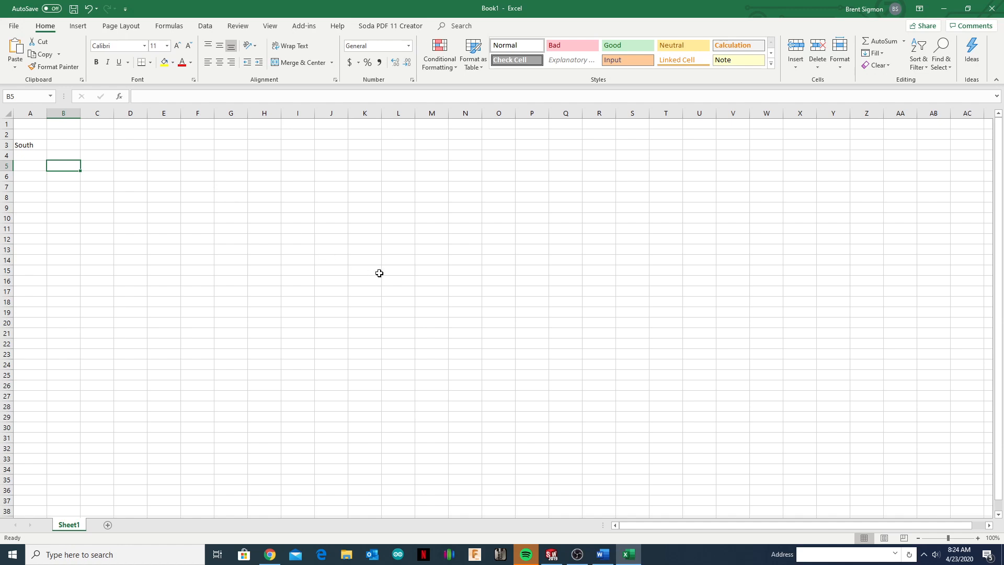
text(345)
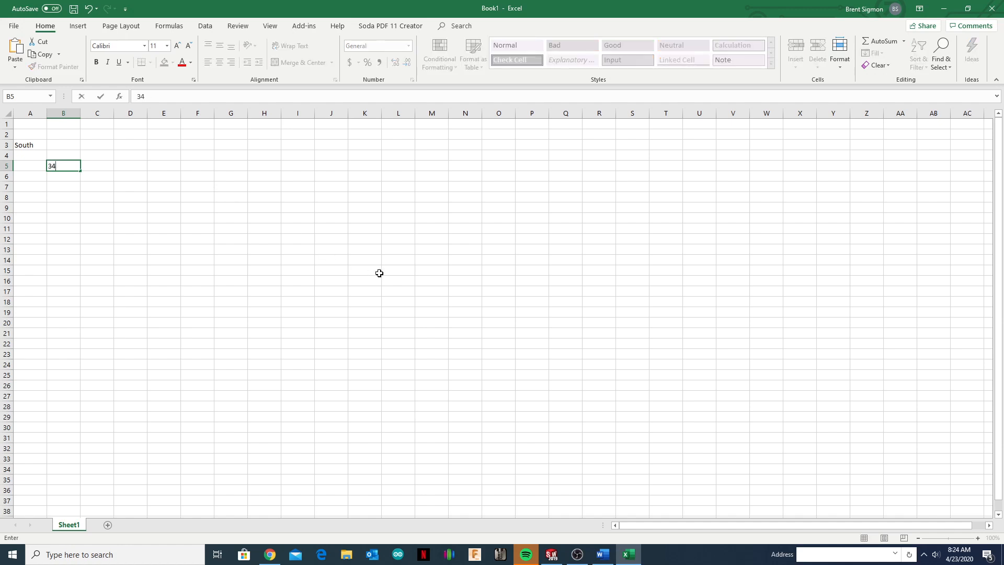
Add the column headings Module in cell B4 and Inverters in cell C4.
click(54, 155)
text(Mod)
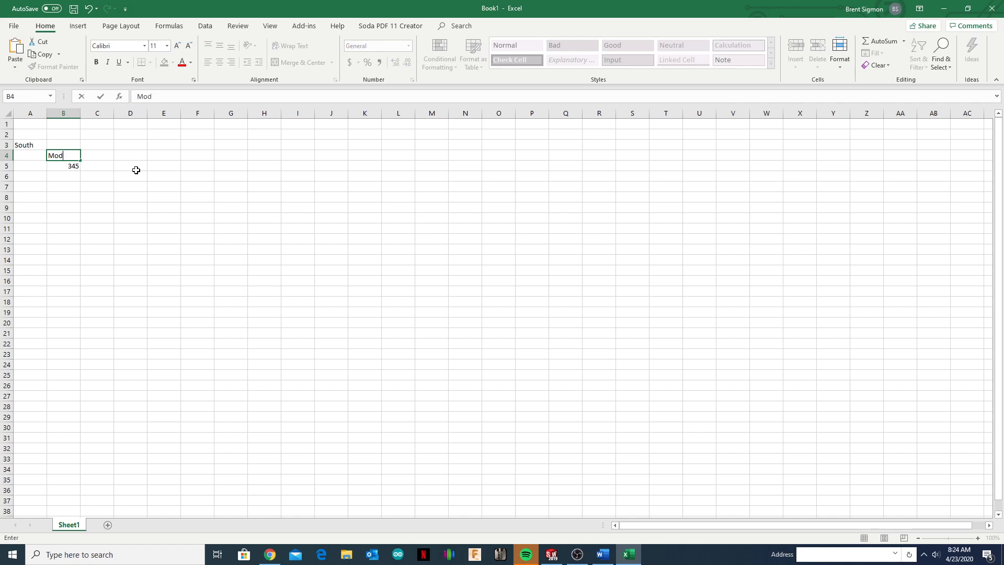
text(ule)
key(Tab)
text(n)
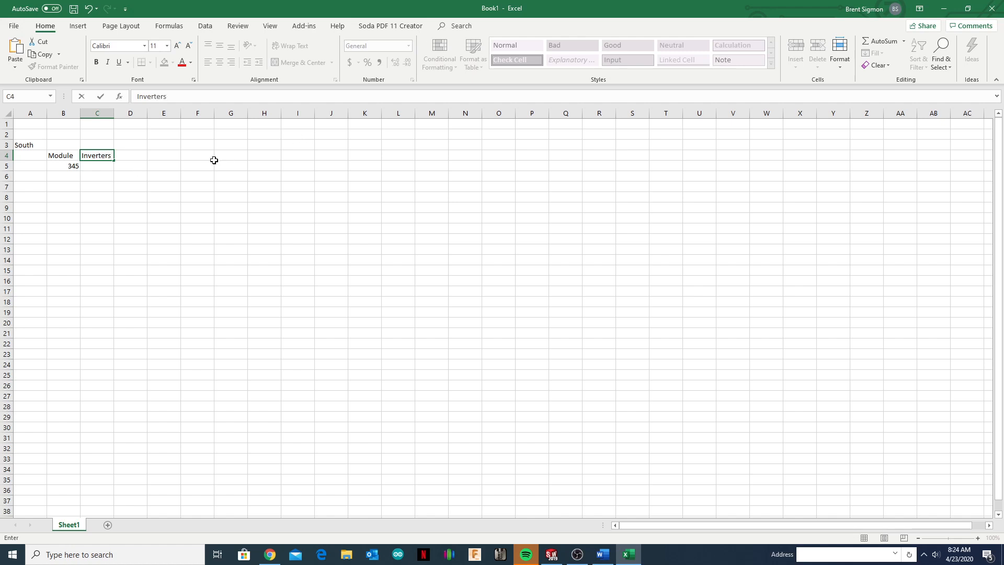
Enter the inverter model IQ7a in cell C5 under the Inverters heading.
click(93, 166)
text(IQ7)
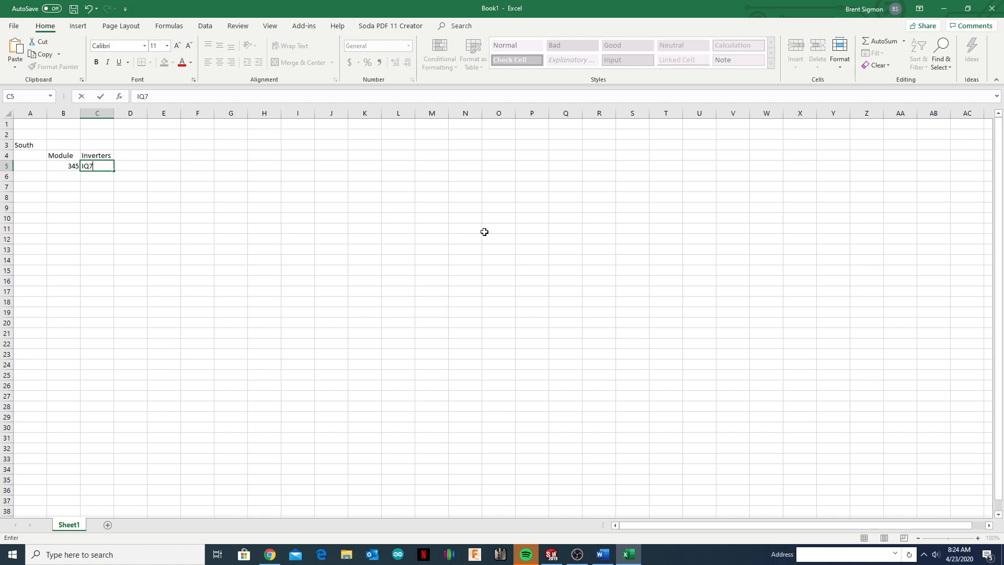
text(a)
click(118, 166)
click(101, 166)
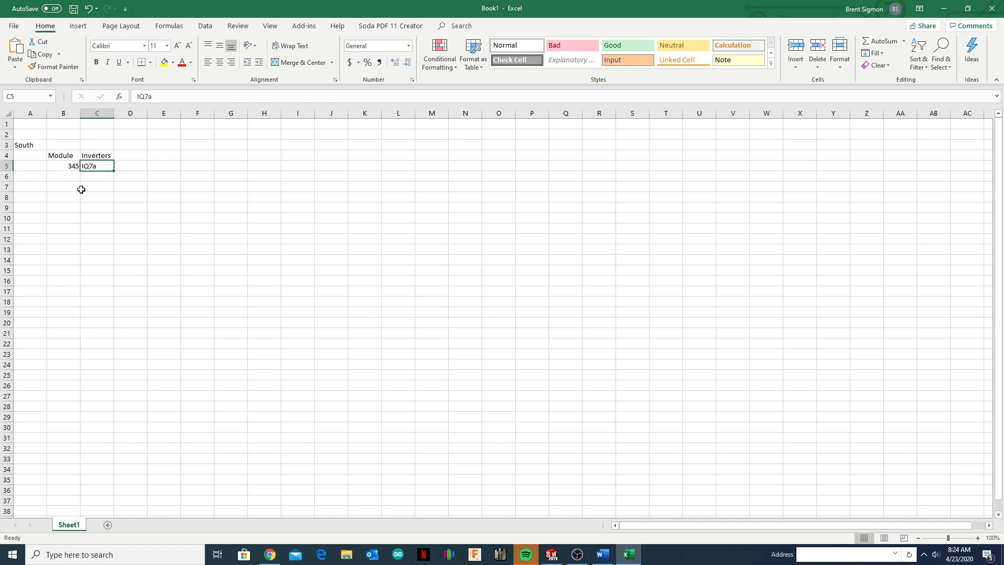
click(66, 155)
double_click(159, 96)
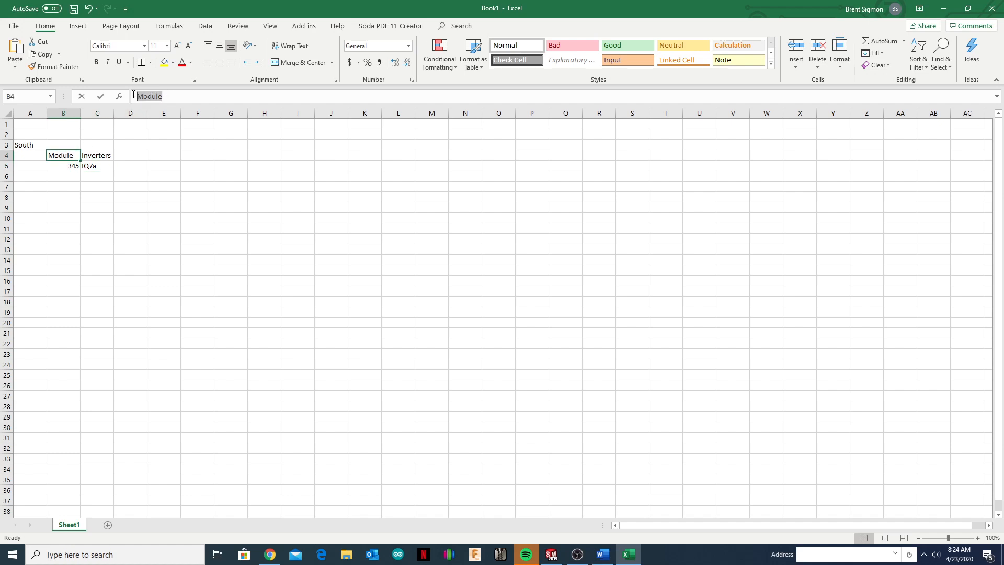
click(141, 96)
Clear the Inverters heading in C4, the module wattage in B5 and the inverter model in C5.
click(93, 157)
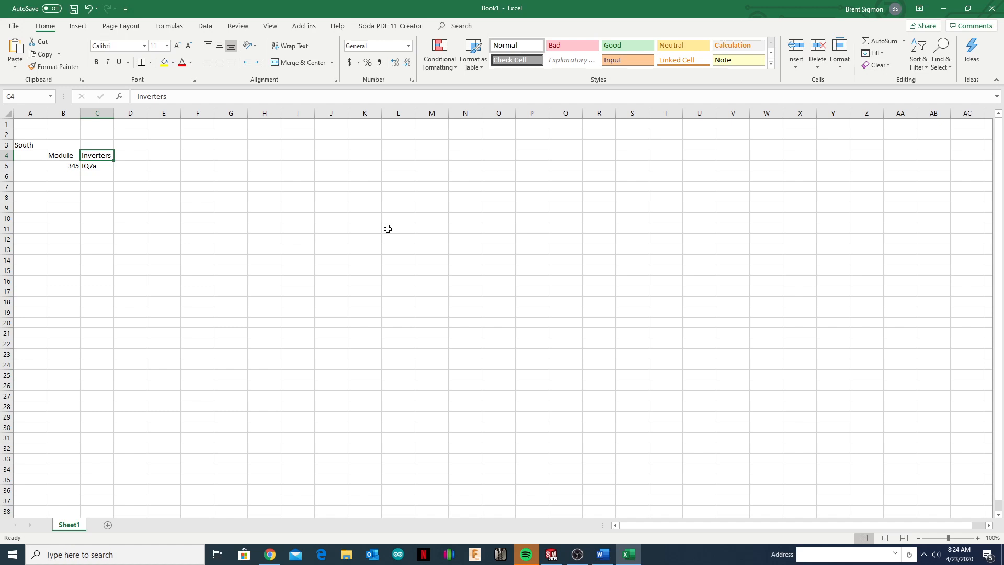
key(Delete)
click(67, 166)
key(Delete)
click(93, 165)
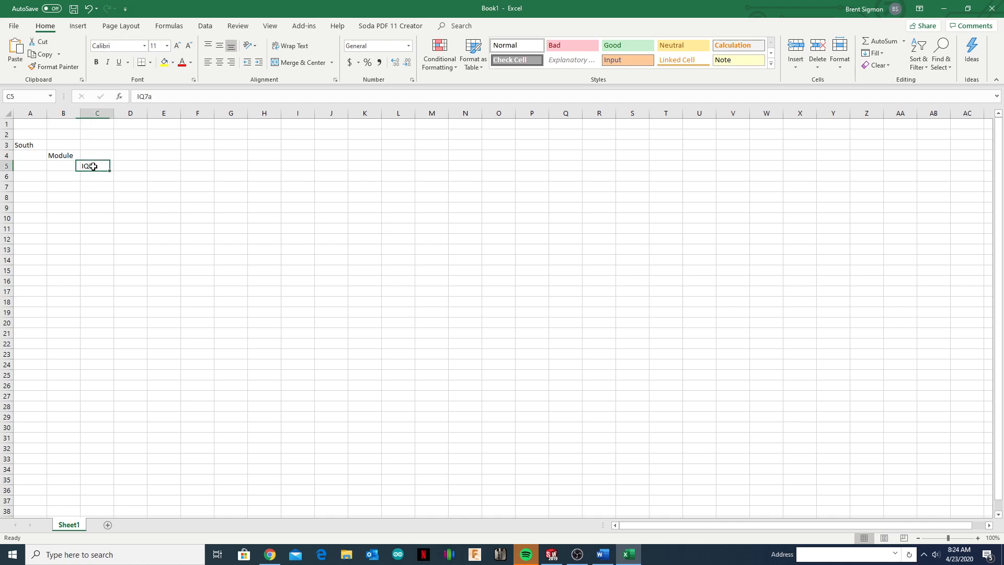
key(Delete)
Fill the Module row with the wattage 345 in cell C4 and the quantity 21 in cell D4.
click(93, 156)
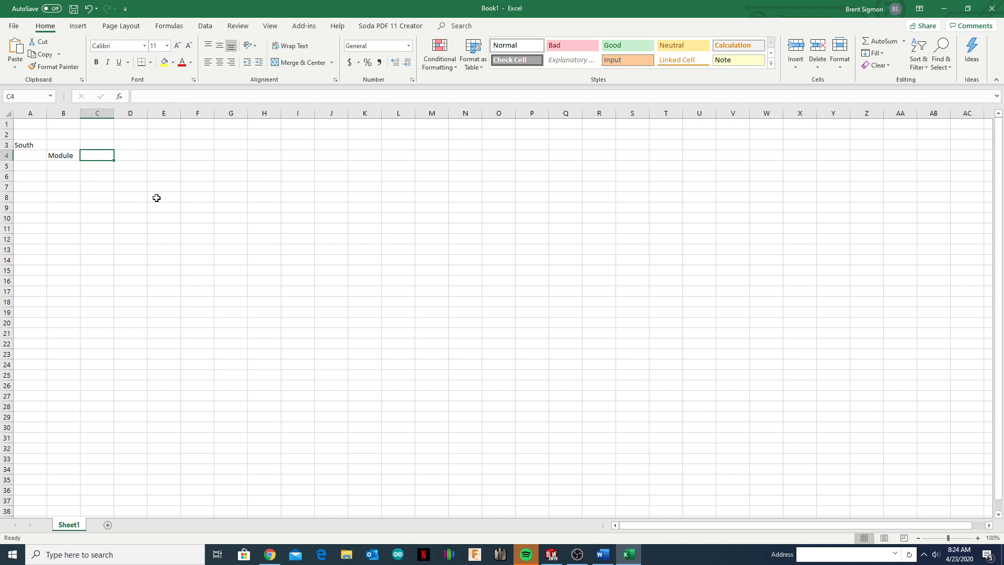
text(3)
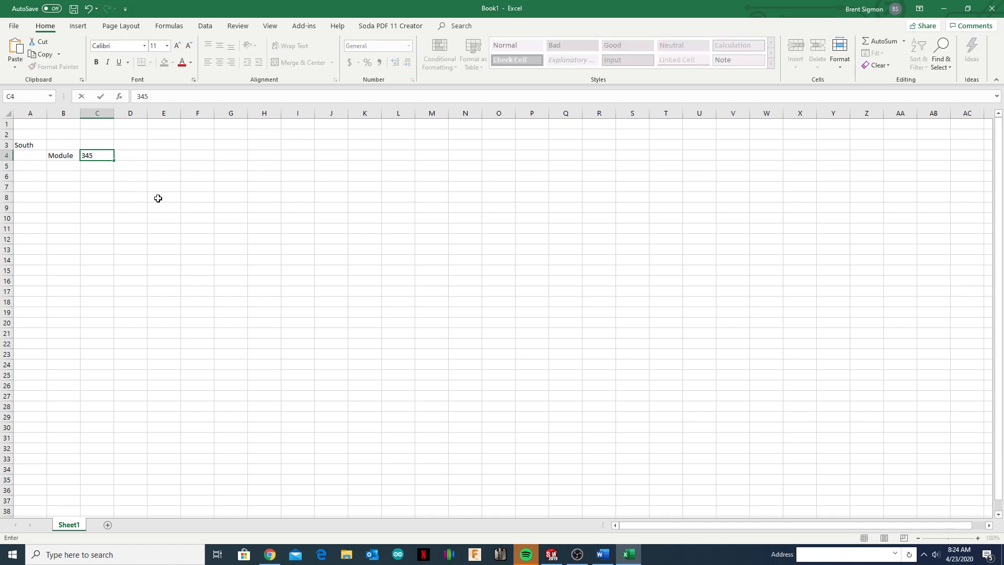
text(45)
click(128, 152)
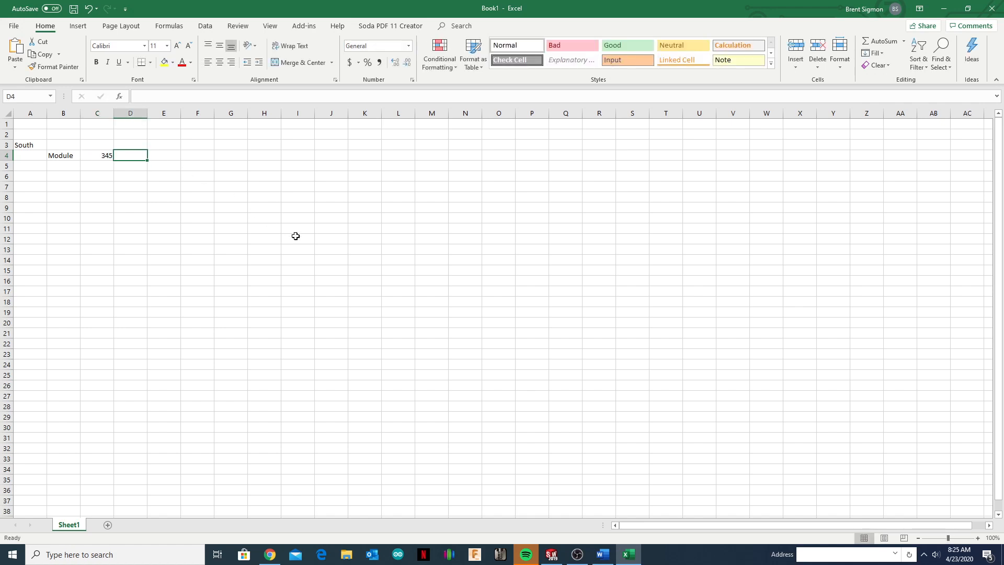
text(21)
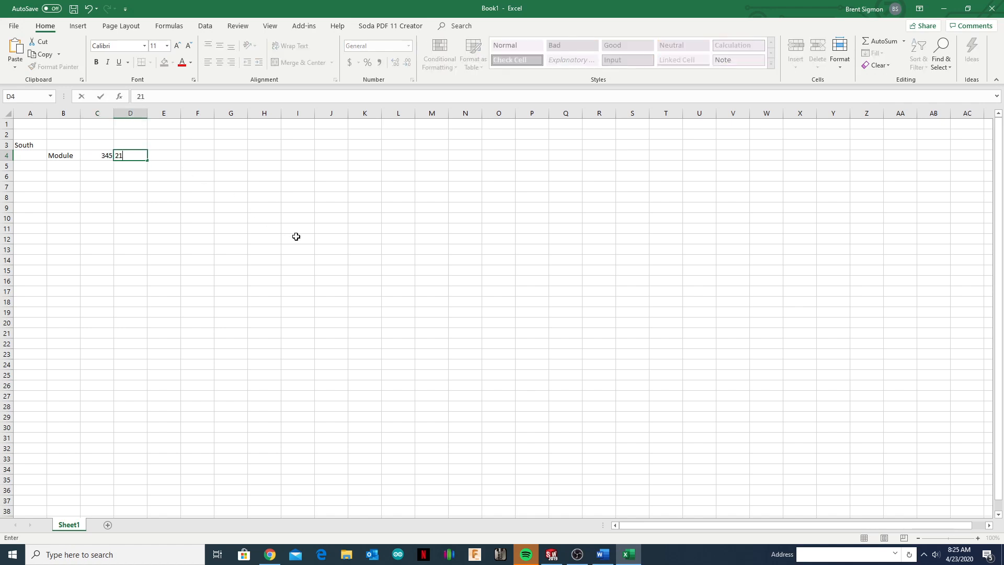
click(98, 166)
Add an Inverter row with the label Inverter in B5, model IQ7a in C5 and quantity 21 in D5.
click(58, 168)
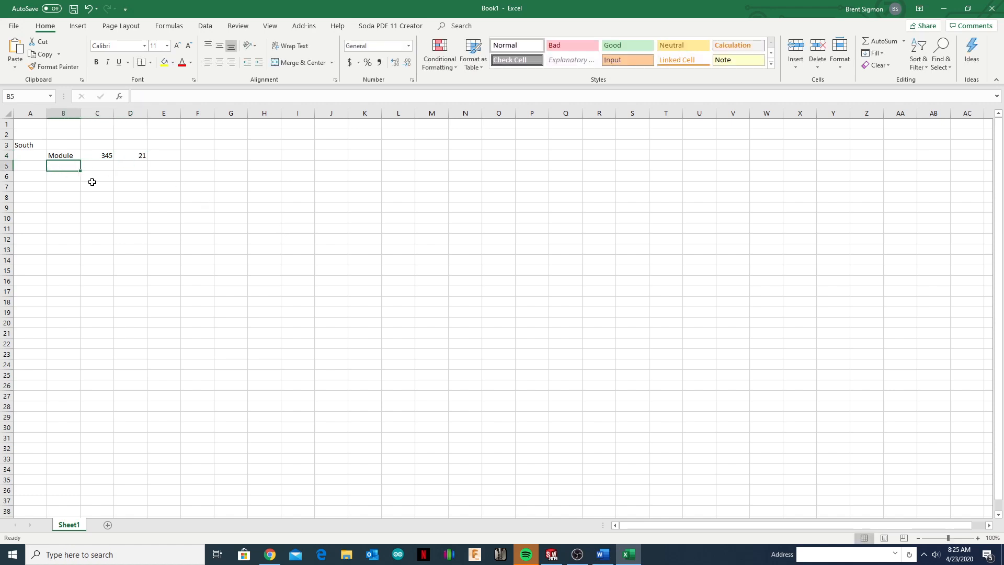
text(l)
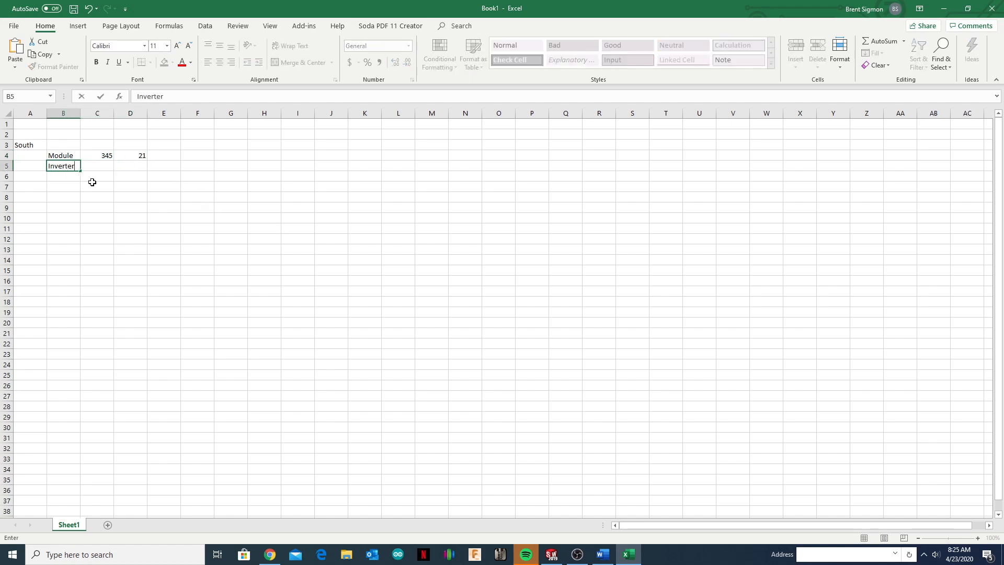
click(105, 165)
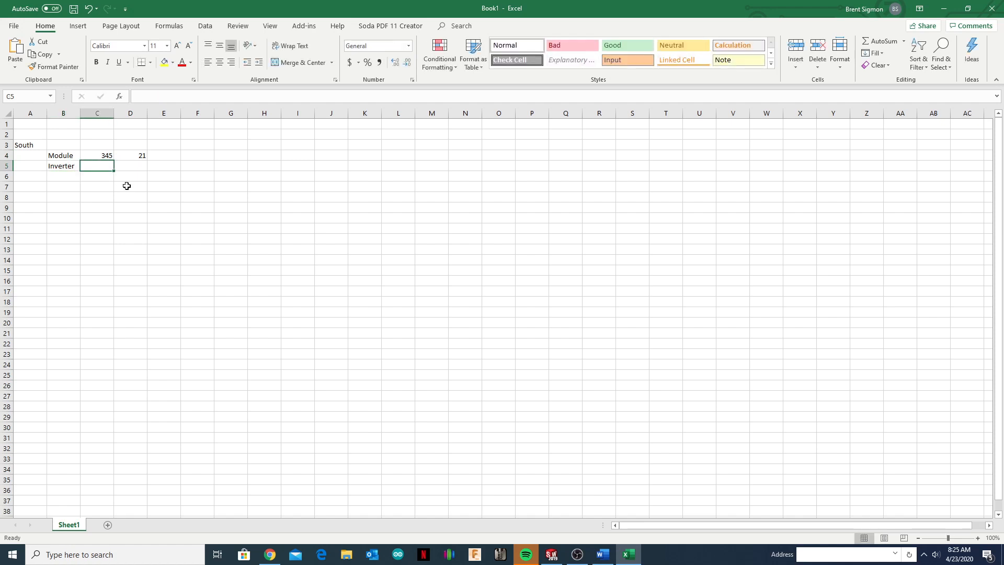
text(IQ7)
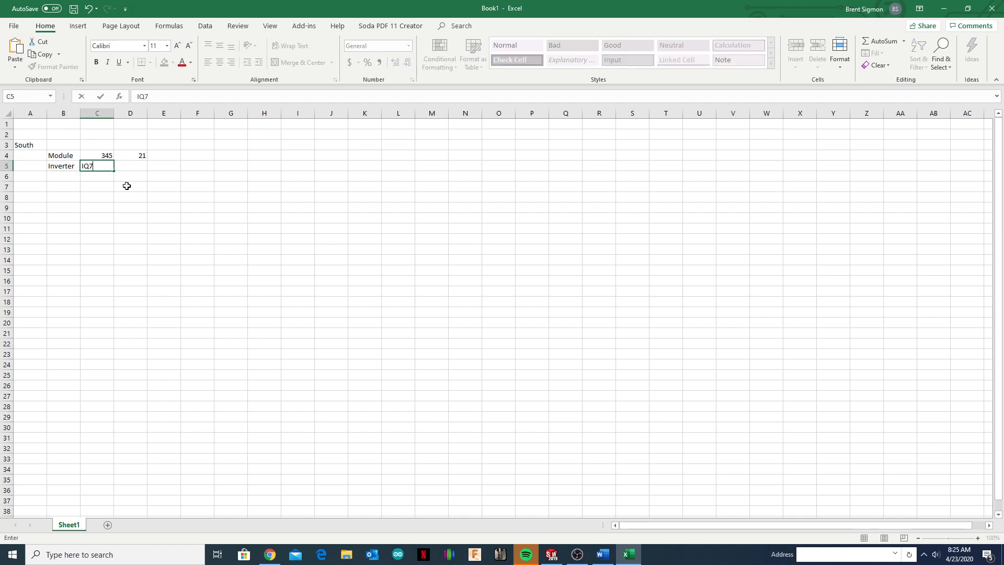
text(a)
click(137, 166)
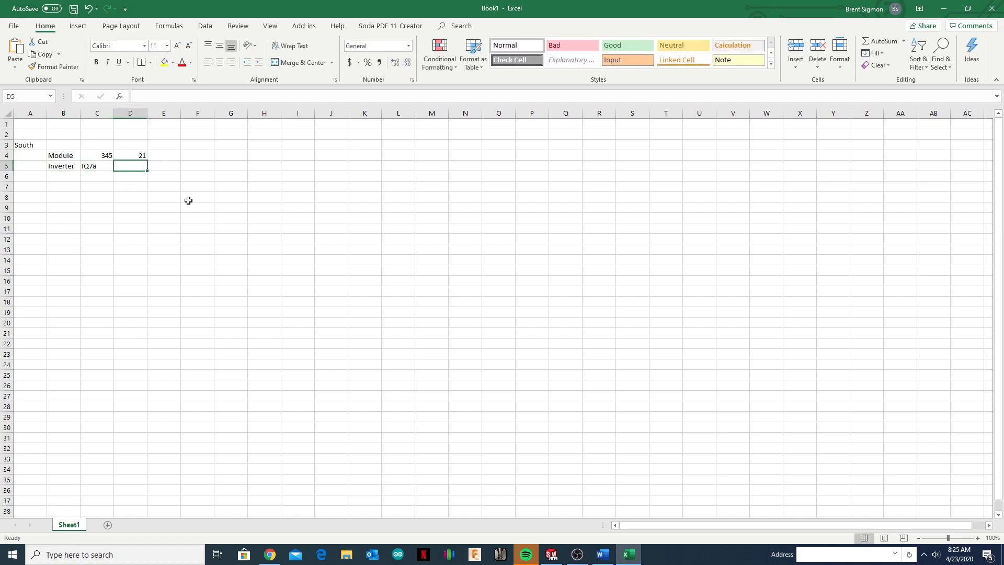
text(21)
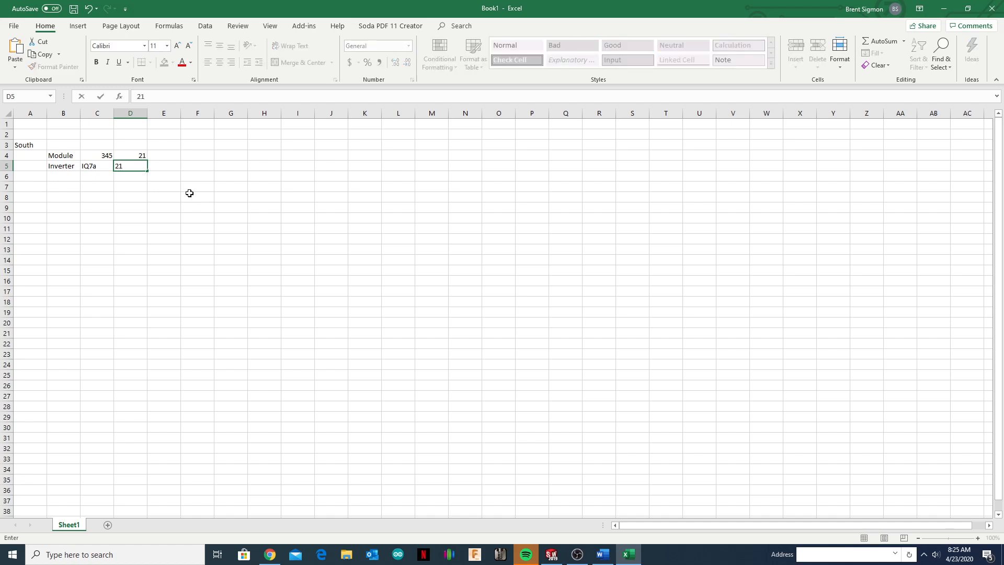
click(161, 166)
click(135, 167)
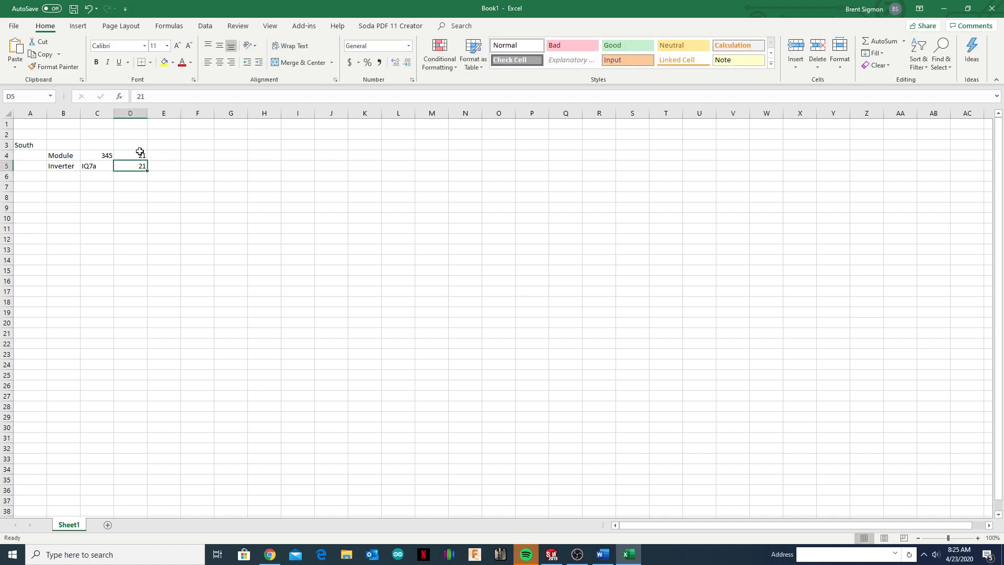
click(134, 158)
click(136, 166)
click(106, 155)
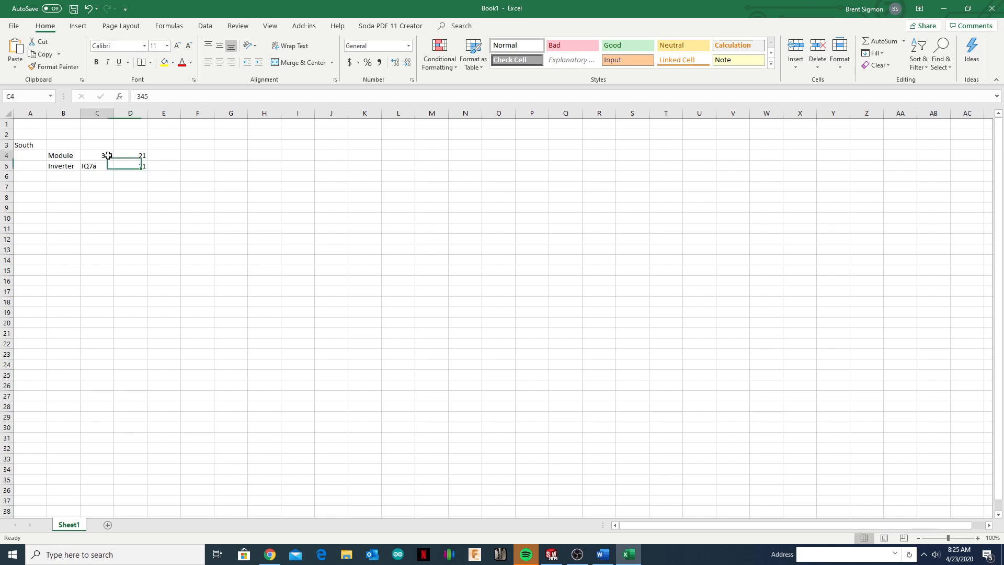
click(128, 157)
click(129, 168)
click(132, 174)
click(132, 168)
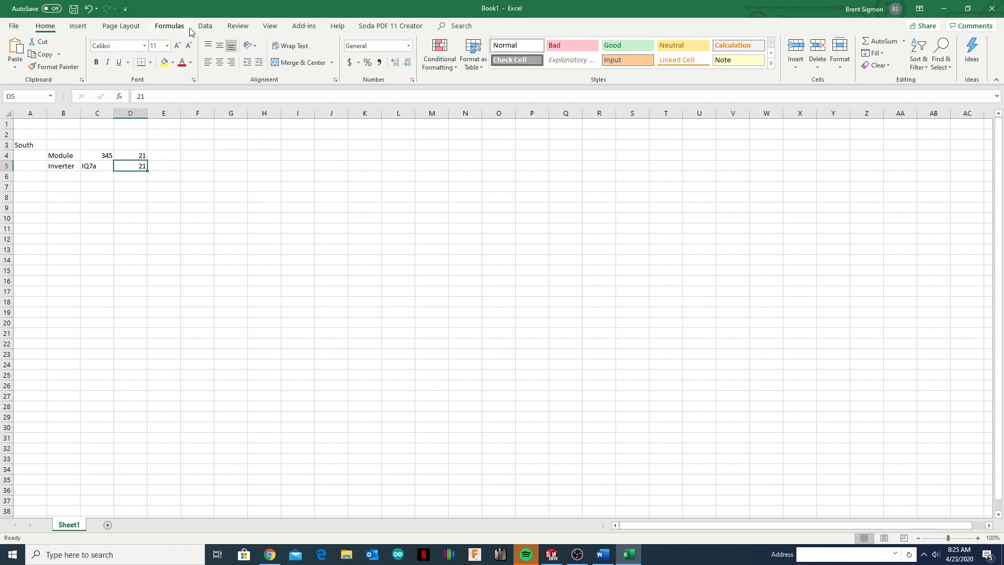
Switch to Chrome, check the microinverter's price and list altE store's solar panels by price per watt to find the module price.
click(270, 554)
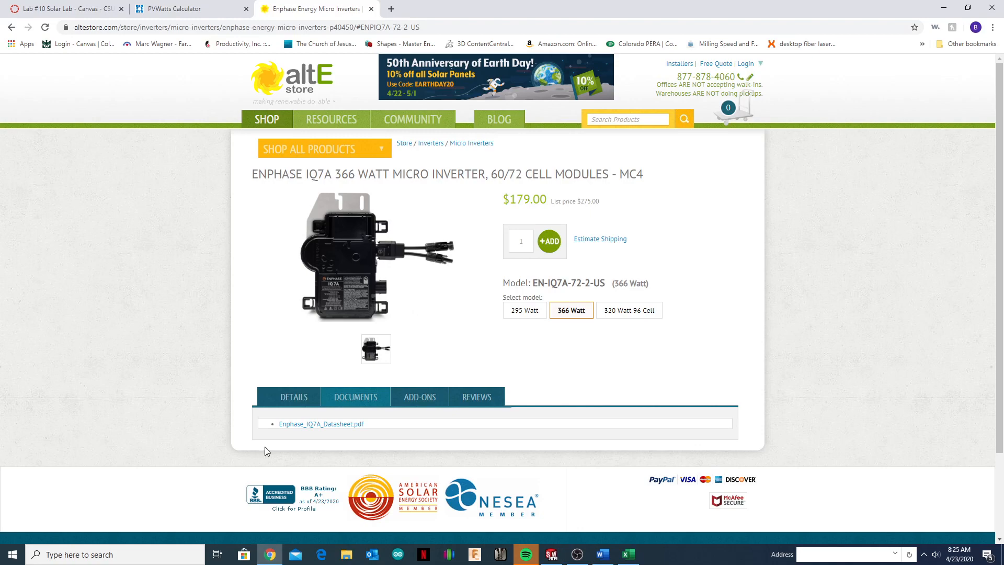
click(183, 8)
click(306, 9)
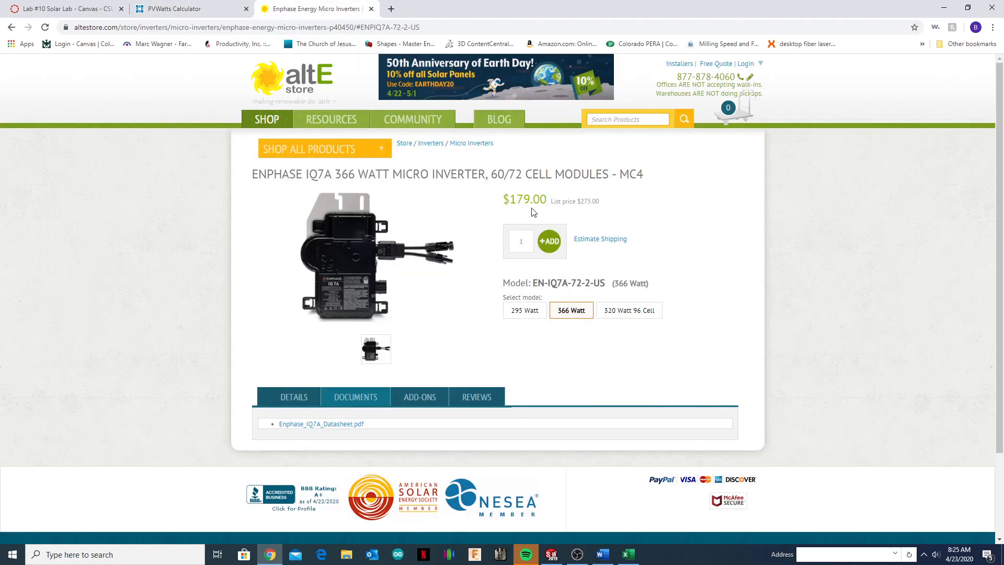
click(313, 150)
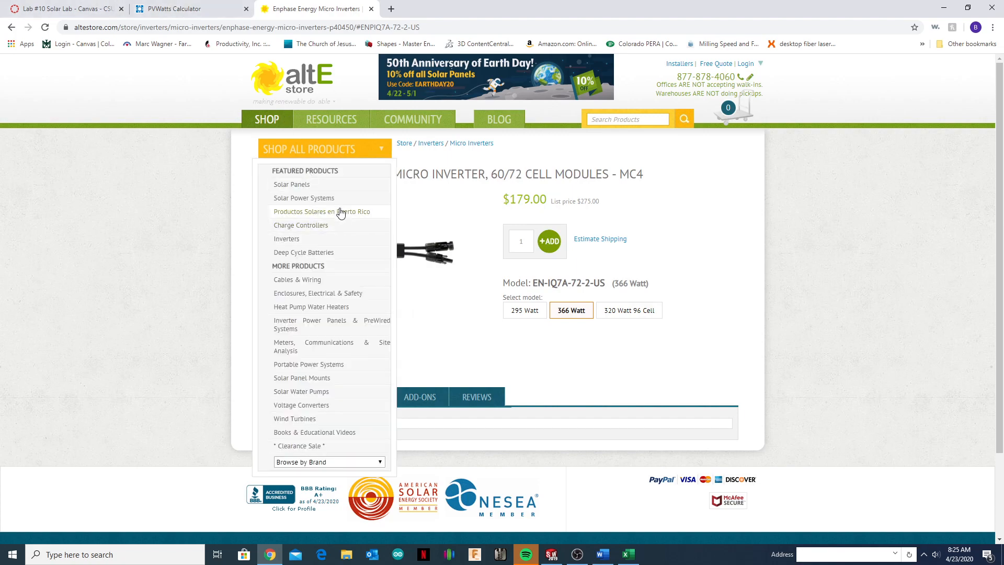
click(292, 186)
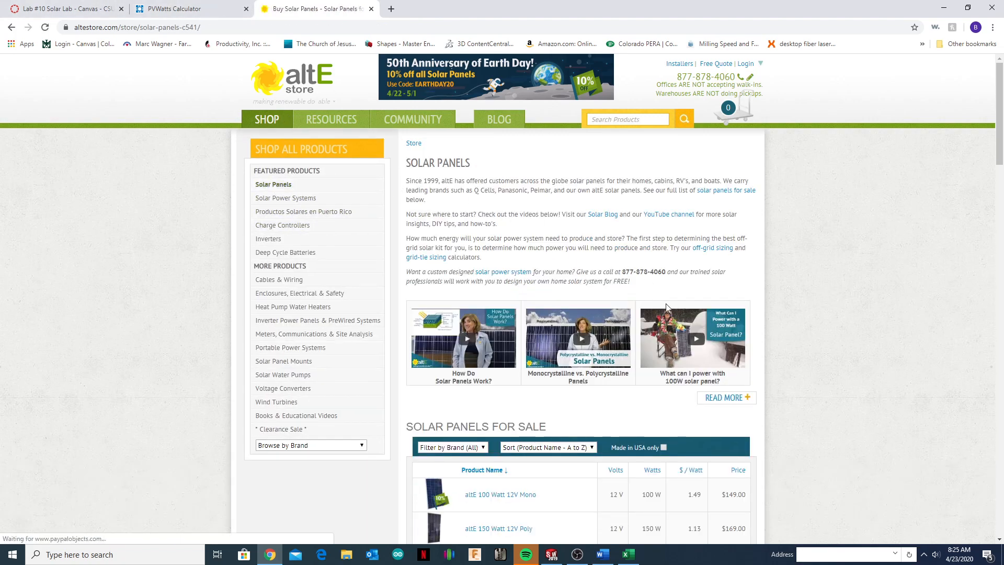
scroll(696, 397, down, 1)
scroll(705, 425, down, 2)
click(690, 316)
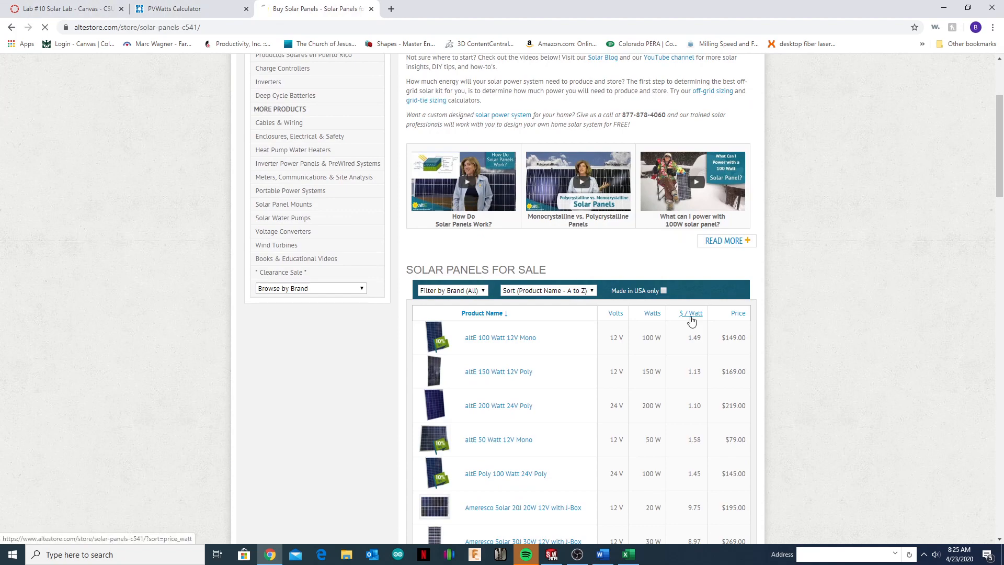
scroll(668, 449, down, 2)
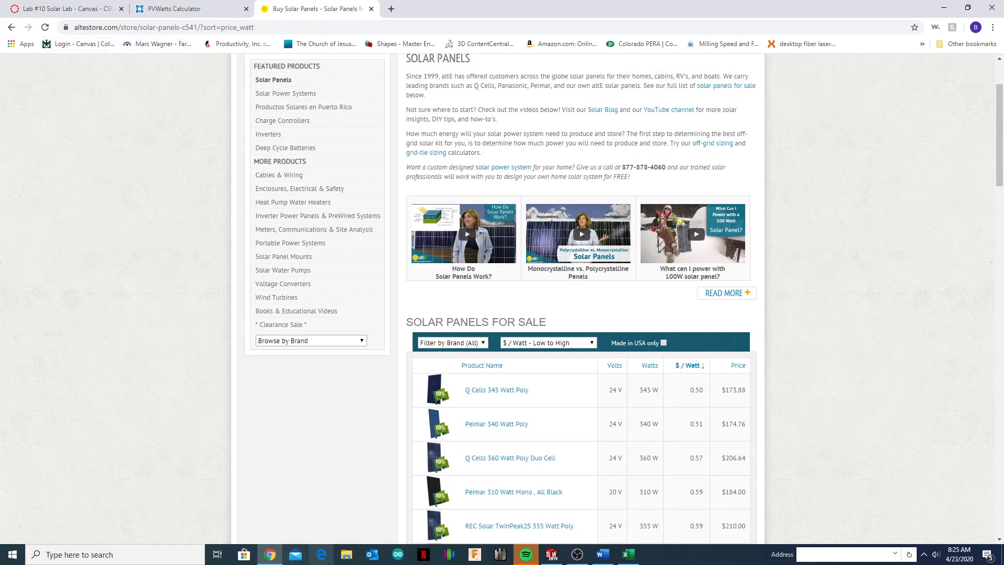
Return to Excel and enter the unit prices 173.88 for the module in E4 and 179.00 for the inverter in E5.
click(621, 562)
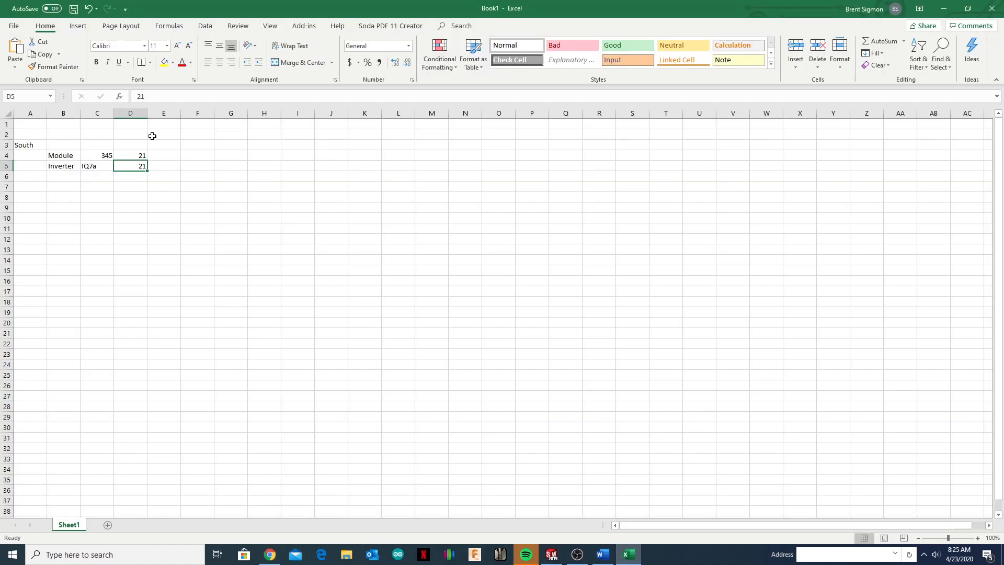
click(161, 156)
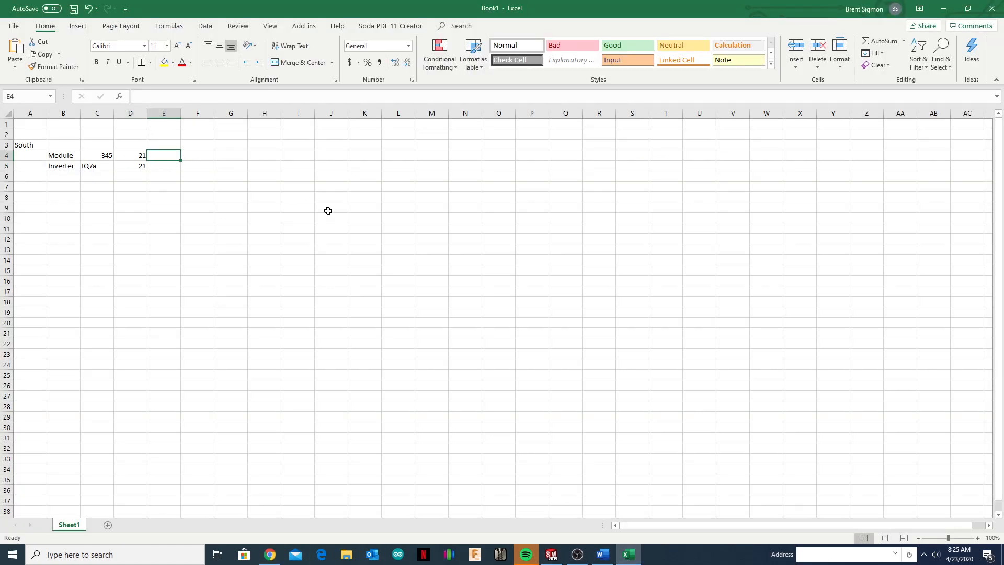
text(173.88)
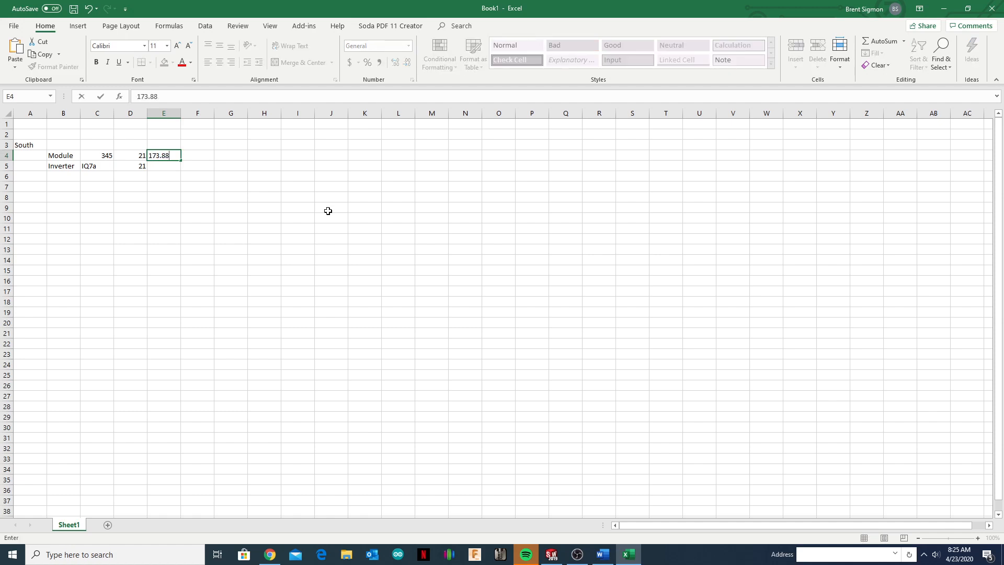
click(155, 166)
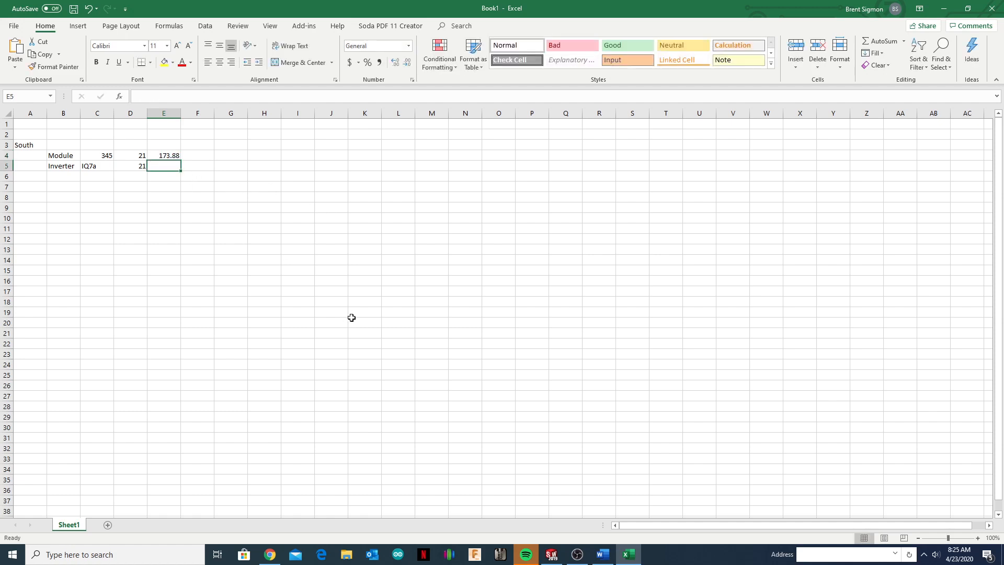
text(12)
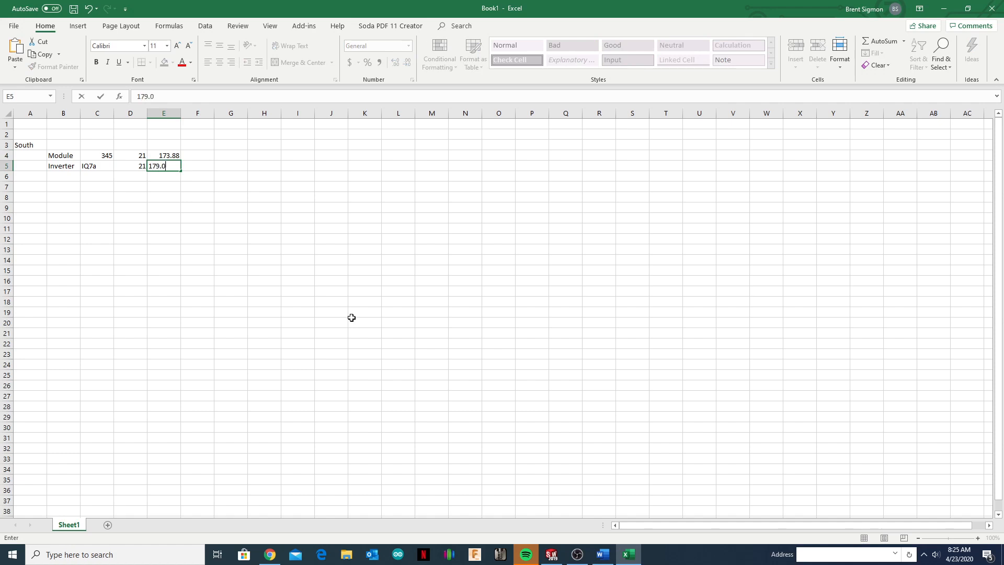
Format the unit prices in cells E4 and E5 as Currency.
drag(156, 156, 158, 167)
right_click(158, 167)
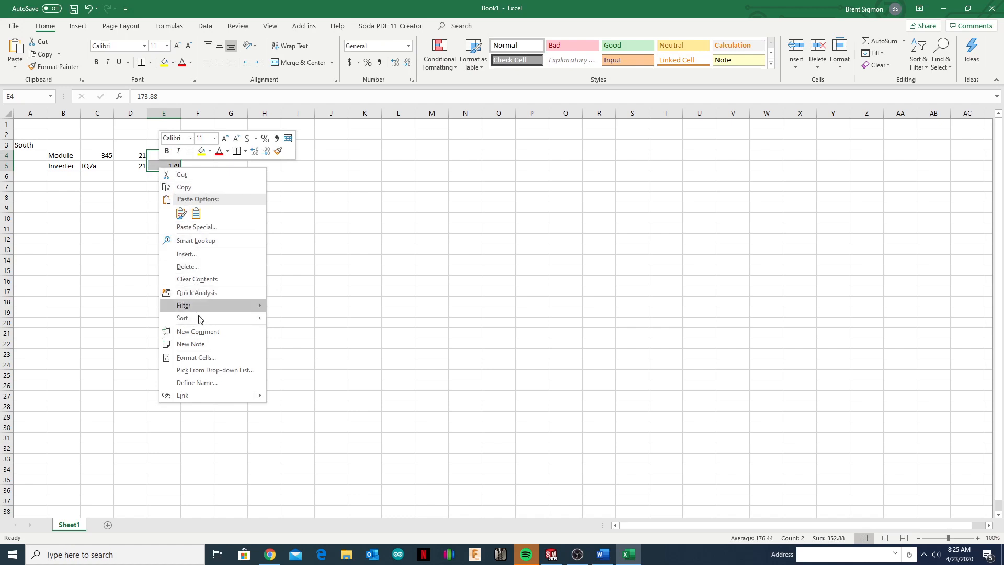
click(204, 362)
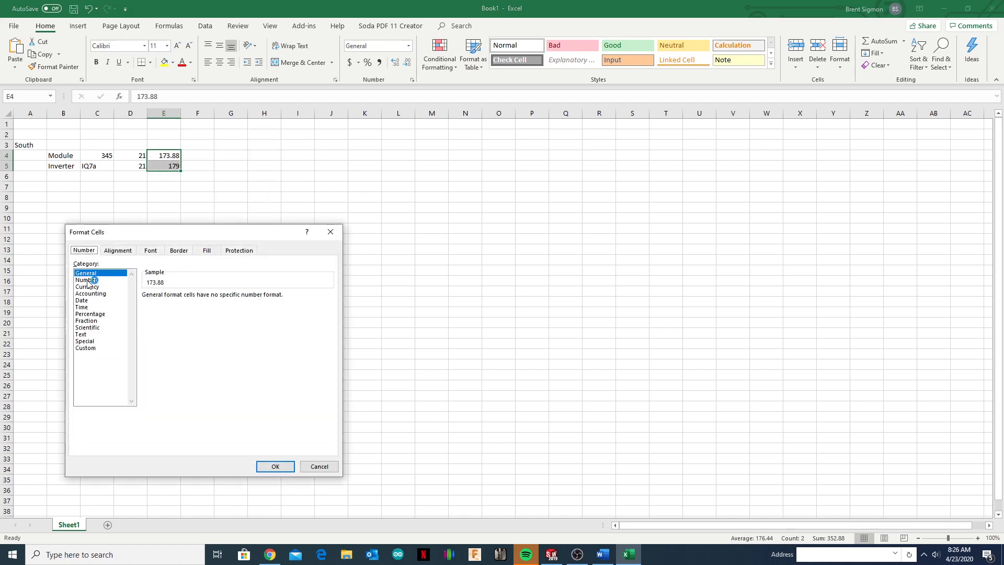
click(87, 287)
click(275, 466)
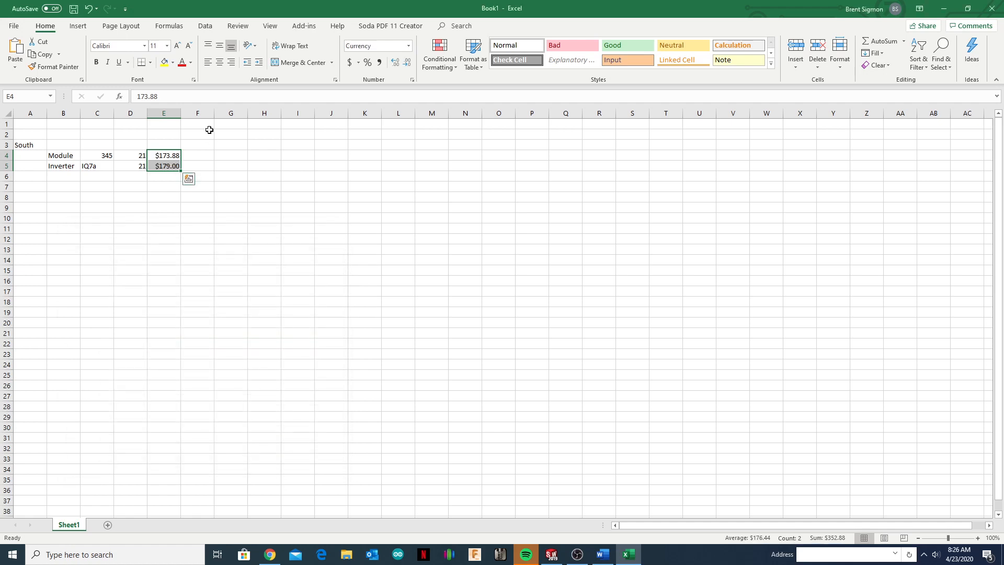
Calculate the module cost in F4 by multiplying quantity by unit price with =D4*E4.
click(199, 153)
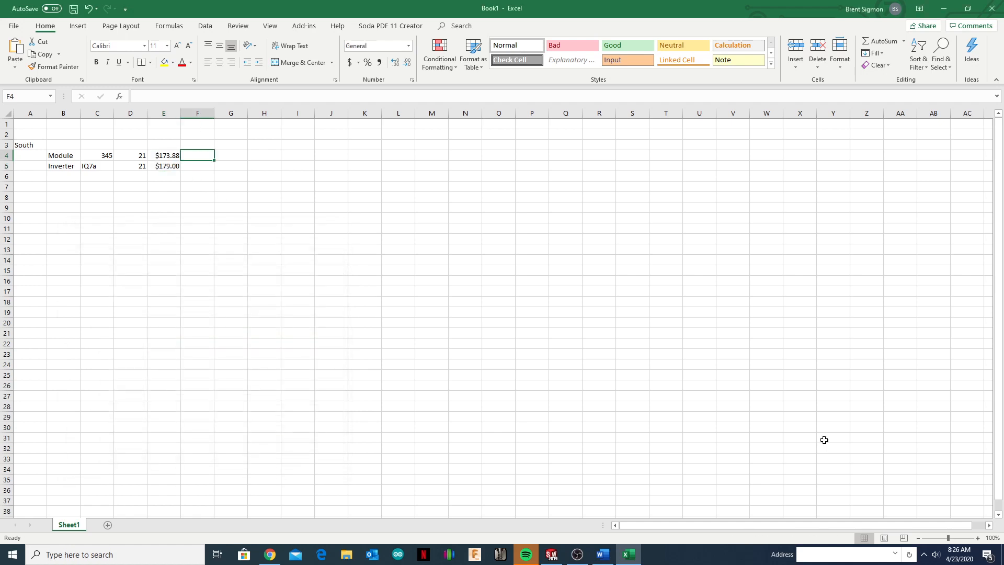
text(=)
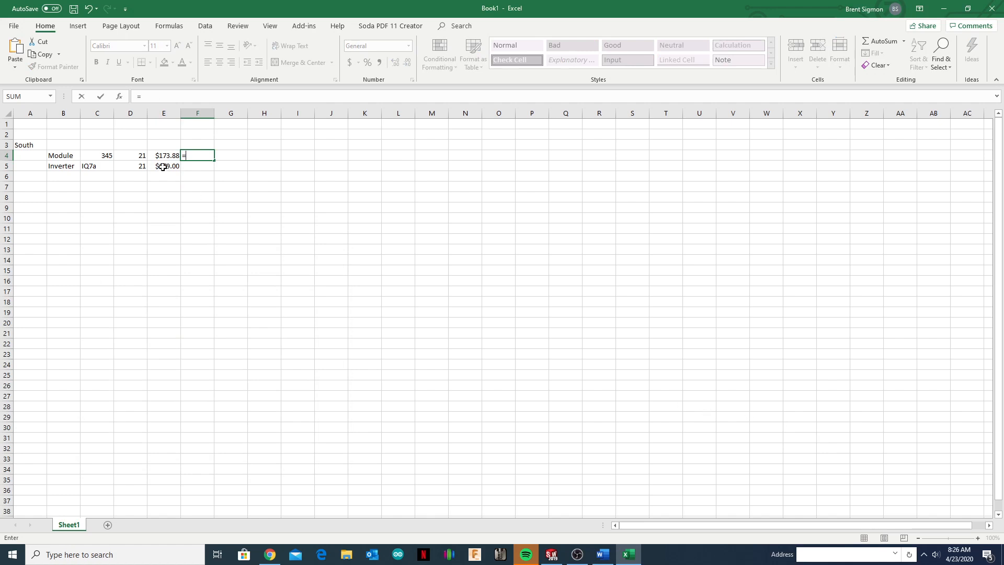
click(141, 157)
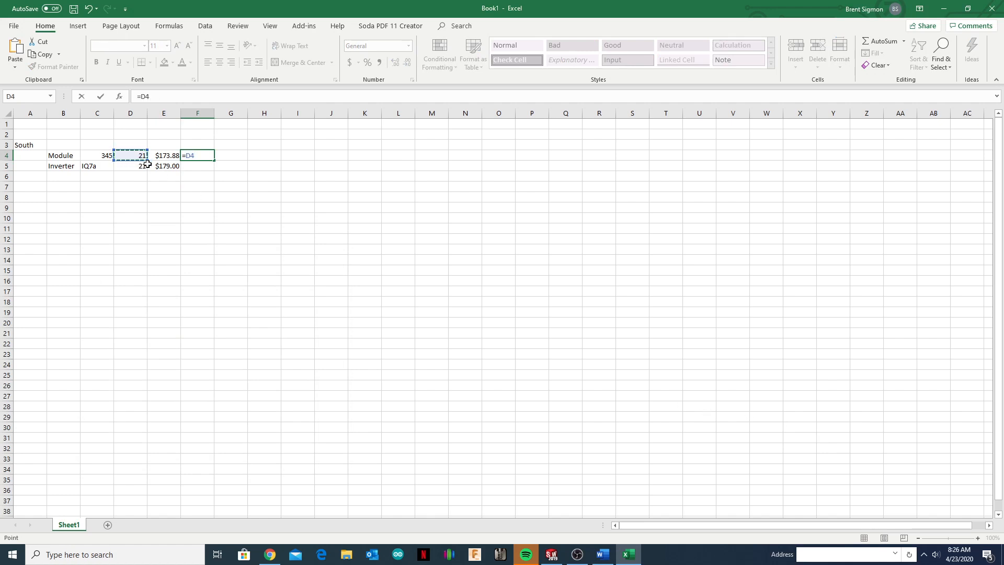
text(*)
click(164, 156)
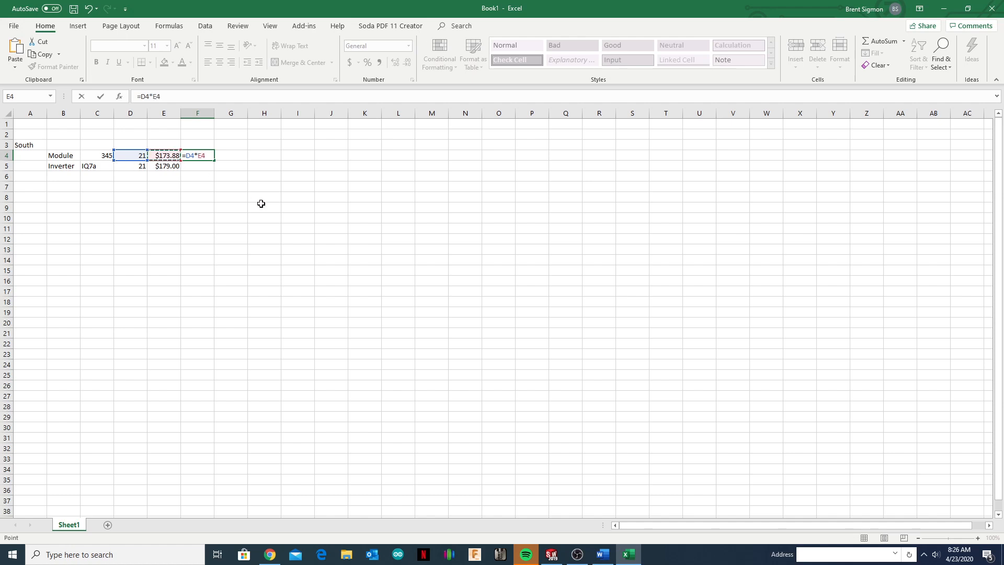
key(Return)
Copy the cost formula from F4 to F5 to calculate the inverter cost.
click(198, 157)
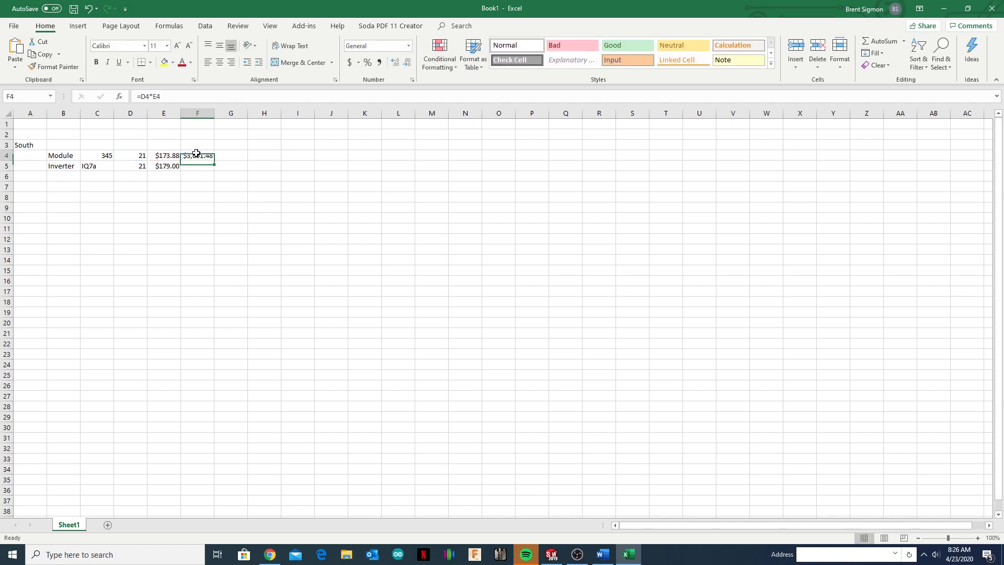
right_click(196, 158)
click(220, 172)
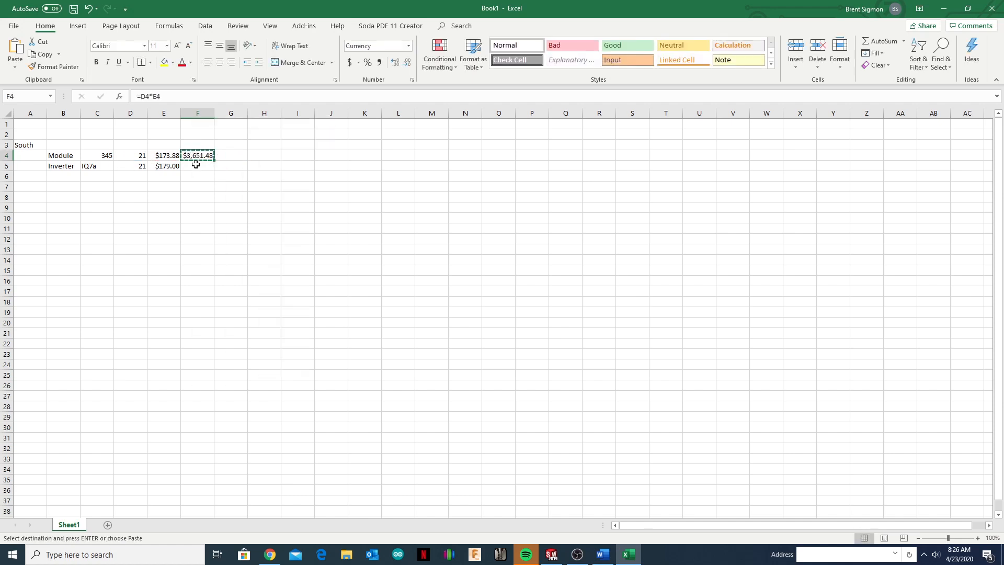
click(195, 165)
right_click(195, 165)
click(219, 208)
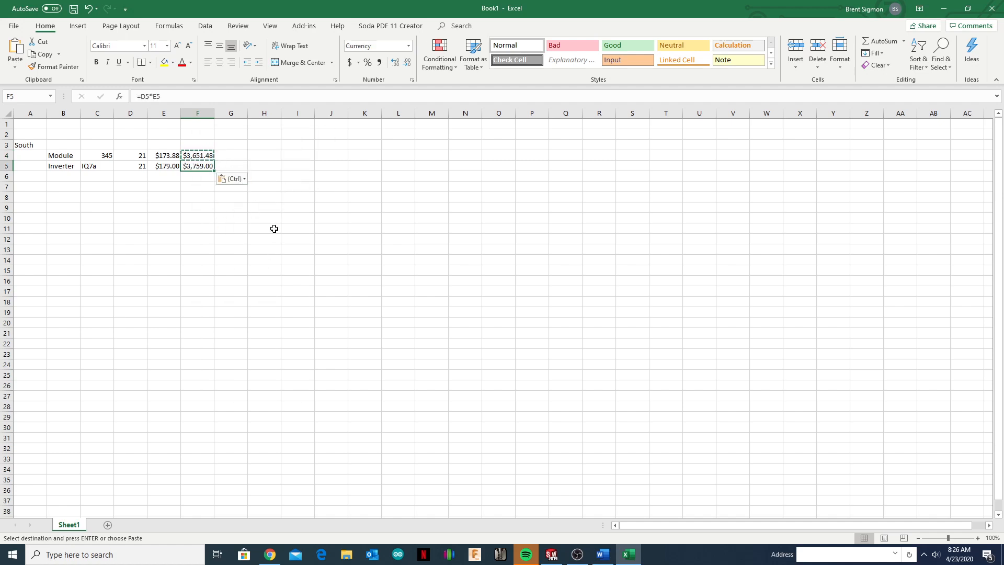
Total the module and inverter costs in F6 with =SUM(F4:F5).
click(230, 156)
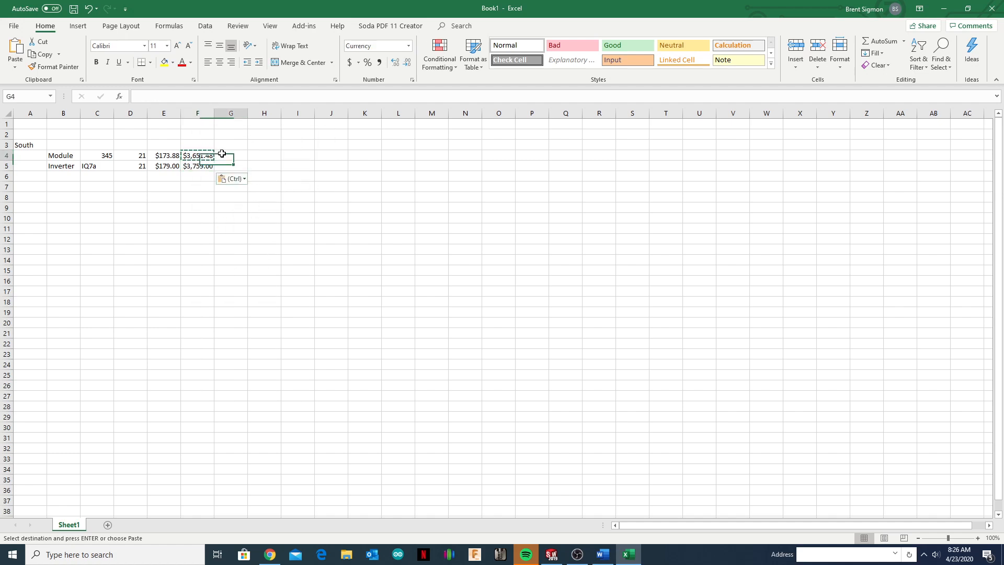
click(196, 176)
click(881, 40)
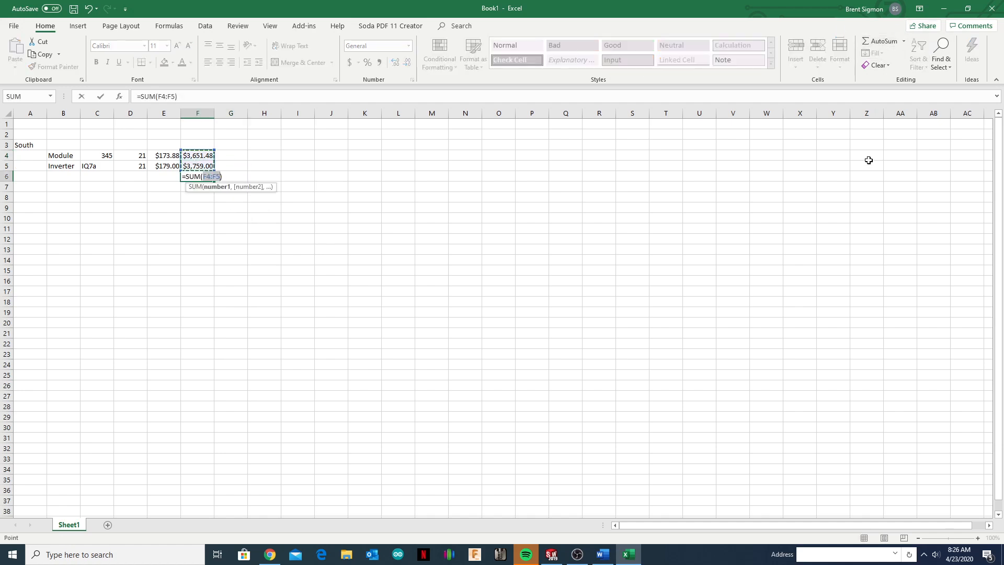
key(Return)
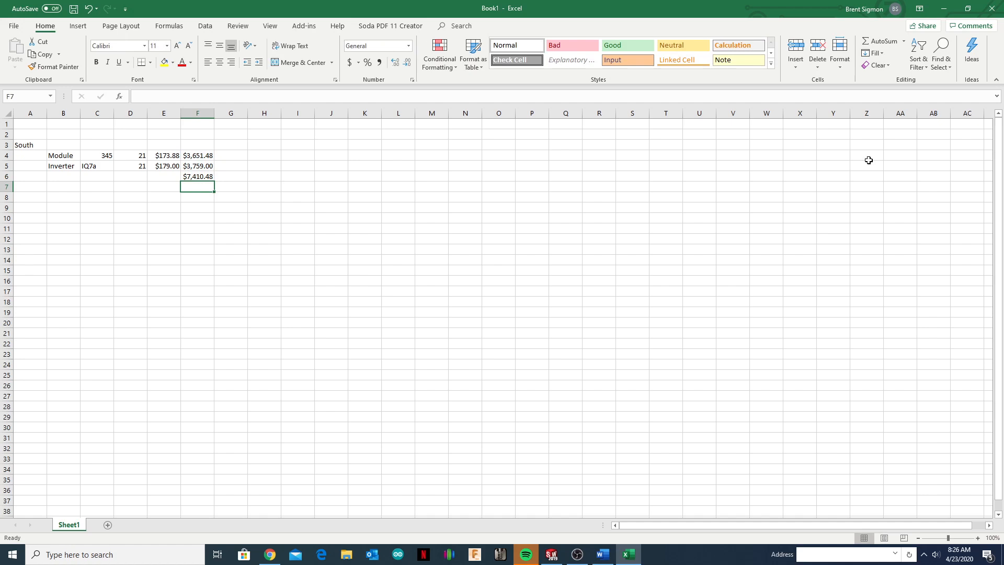
click(39, 155)
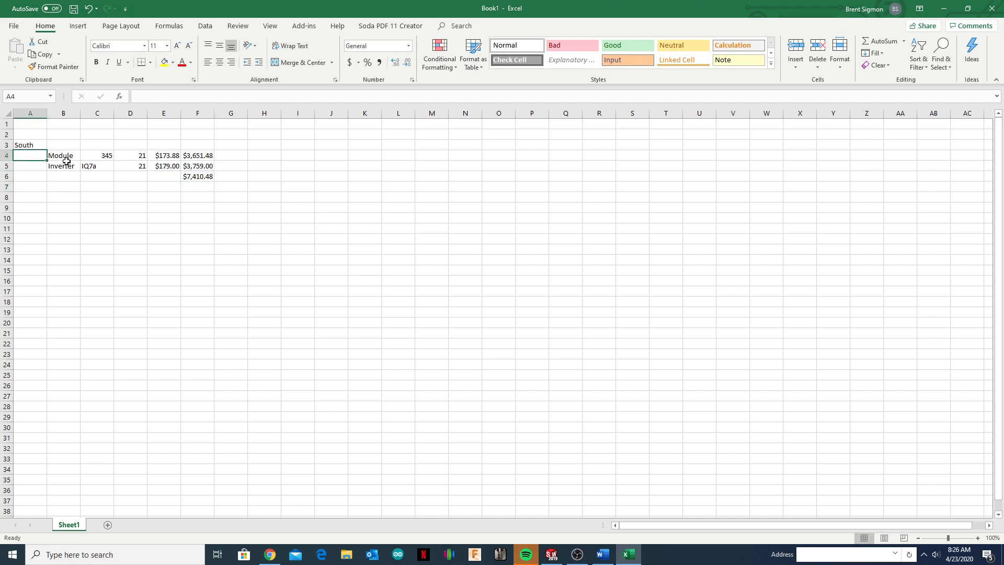
click(67, 165)
click(110, 167)
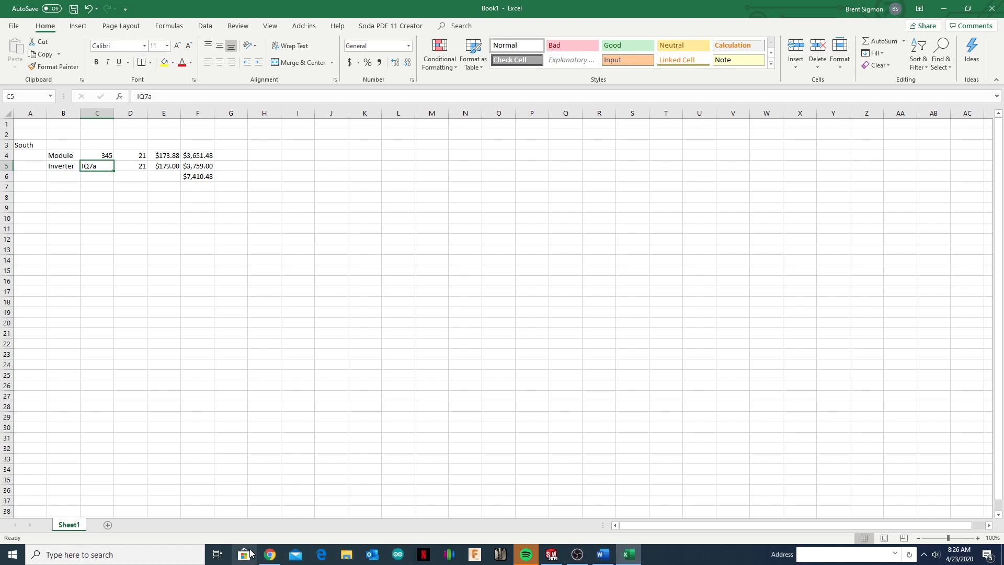
click(278, 537)
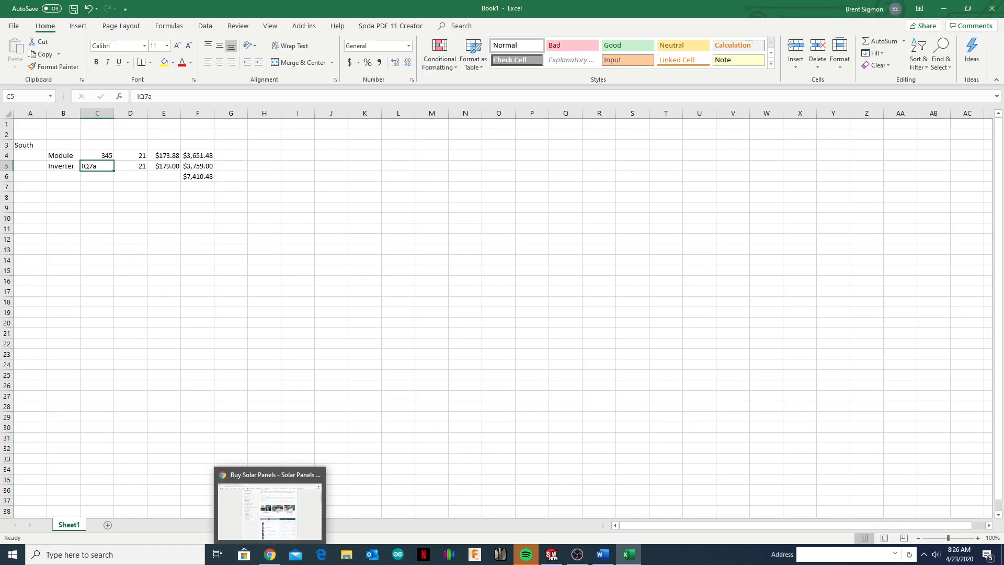
click(602, 554)
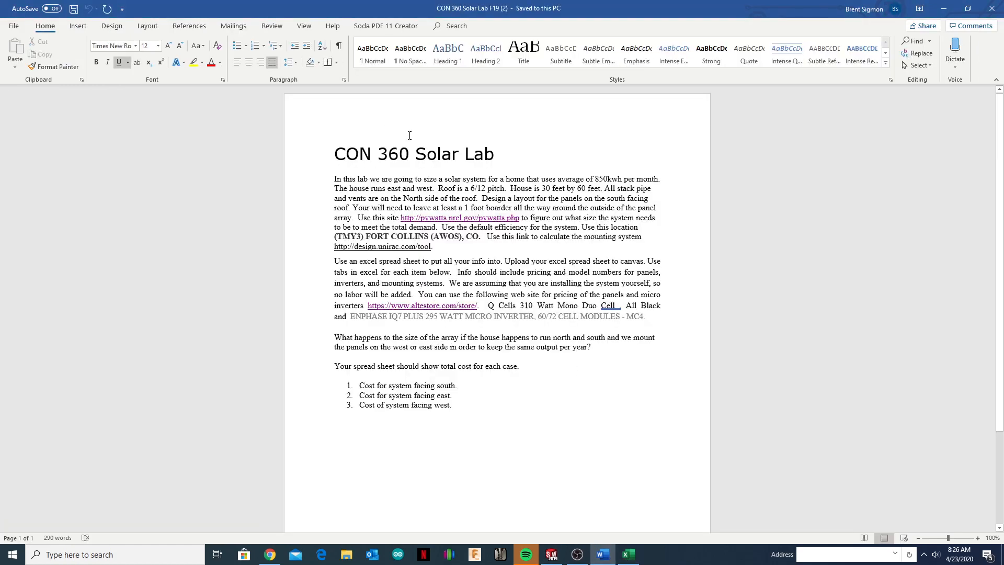
ctrl+click(384, 251)
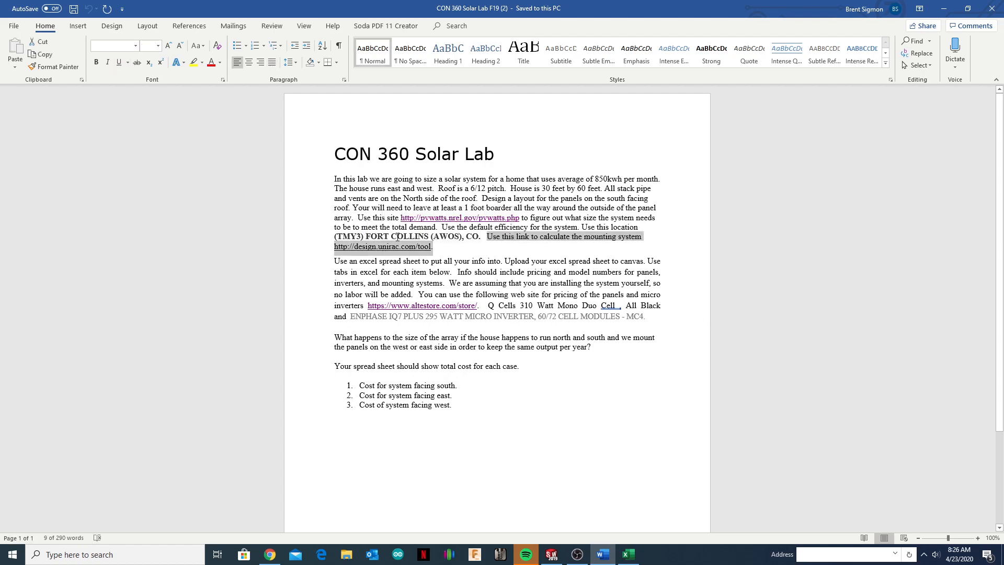
ctrl+click(396, 248)
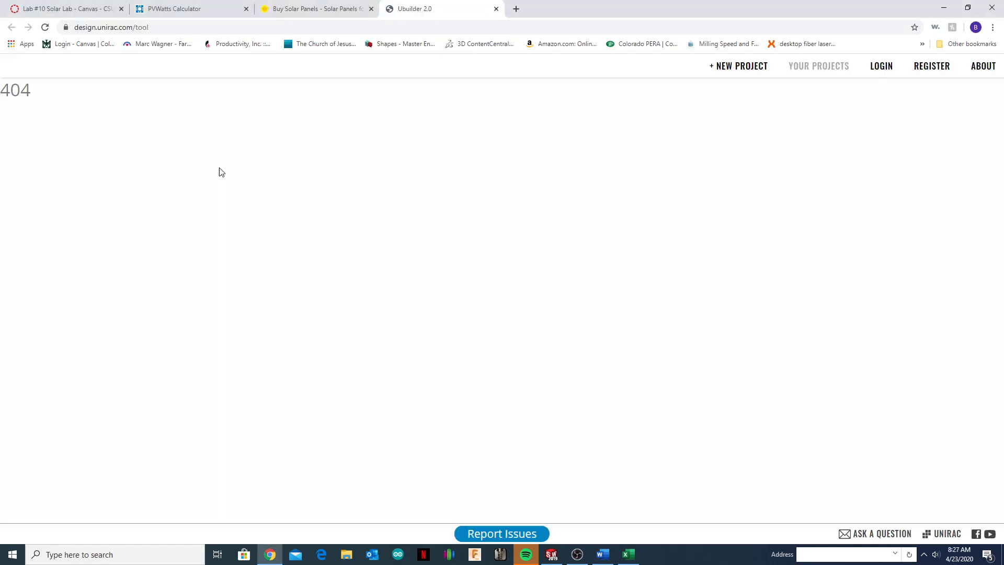
click(161, 29)
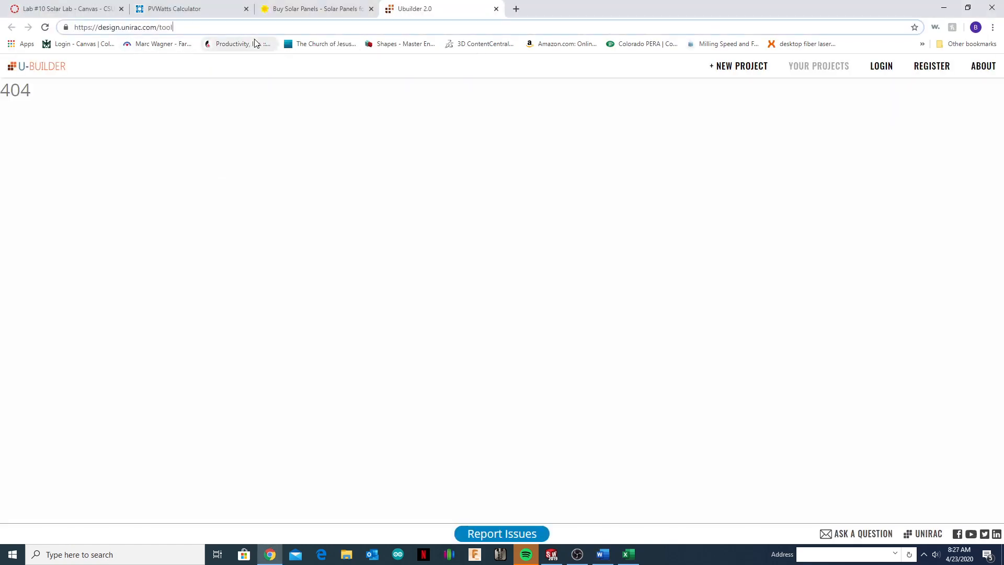
key(BackSpace)
key(BackSpace)
key(BackSpace)
key(BackSpace)
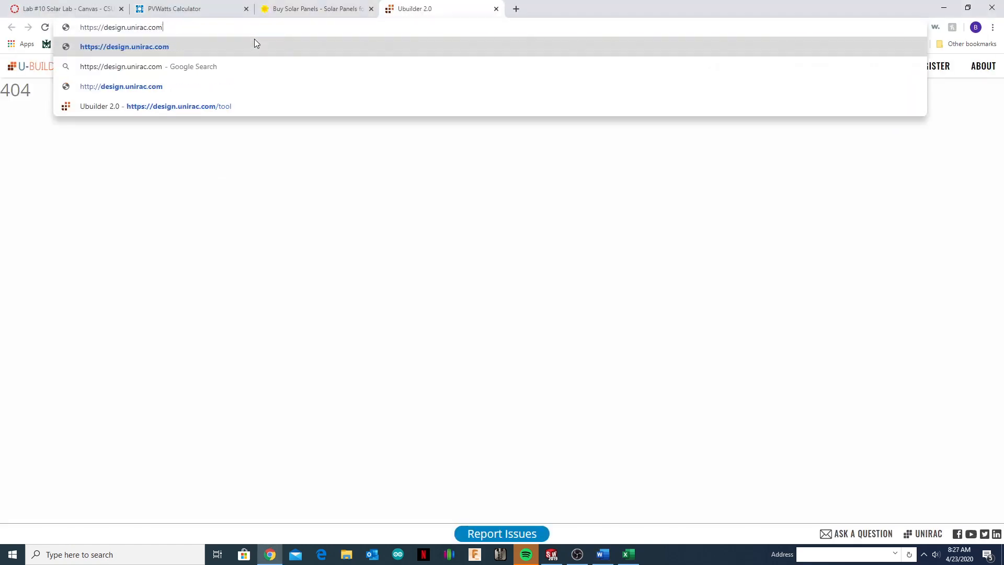
key(Return)
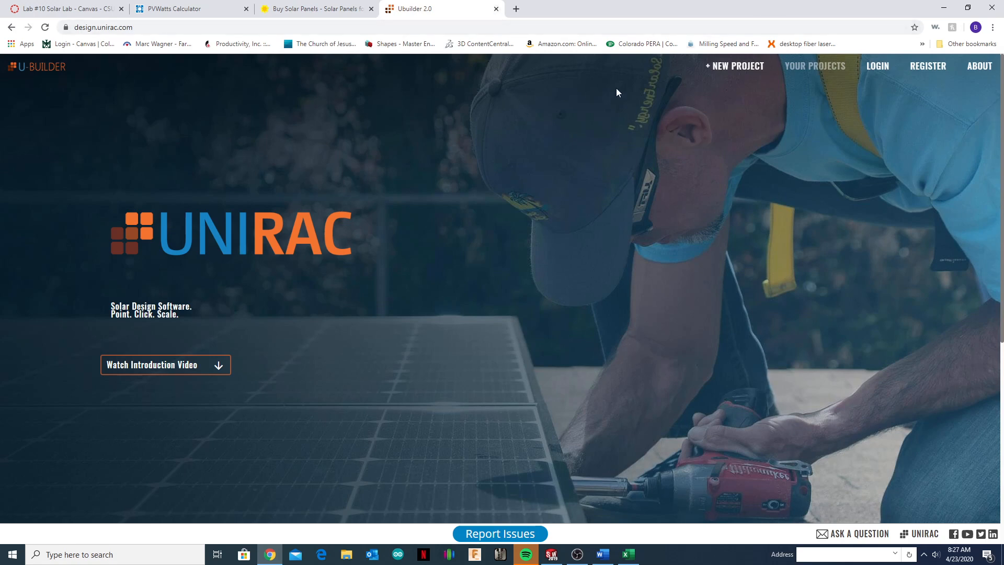
Log in to U-Builder with the prefilled credentials and start a new Rail - SOLARMOUNT Flush project on a blank page.
click(876, 67)
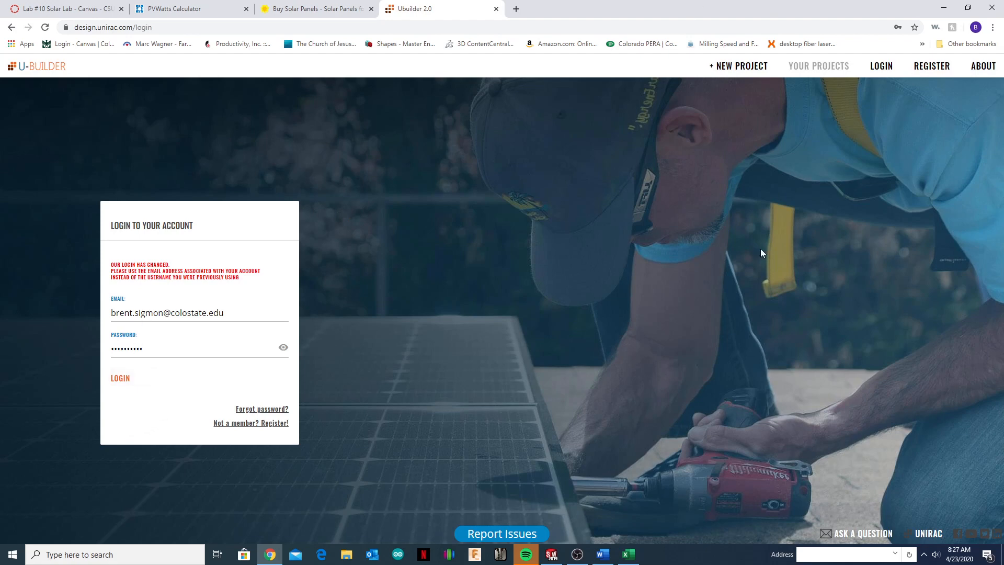
click(119, 378)
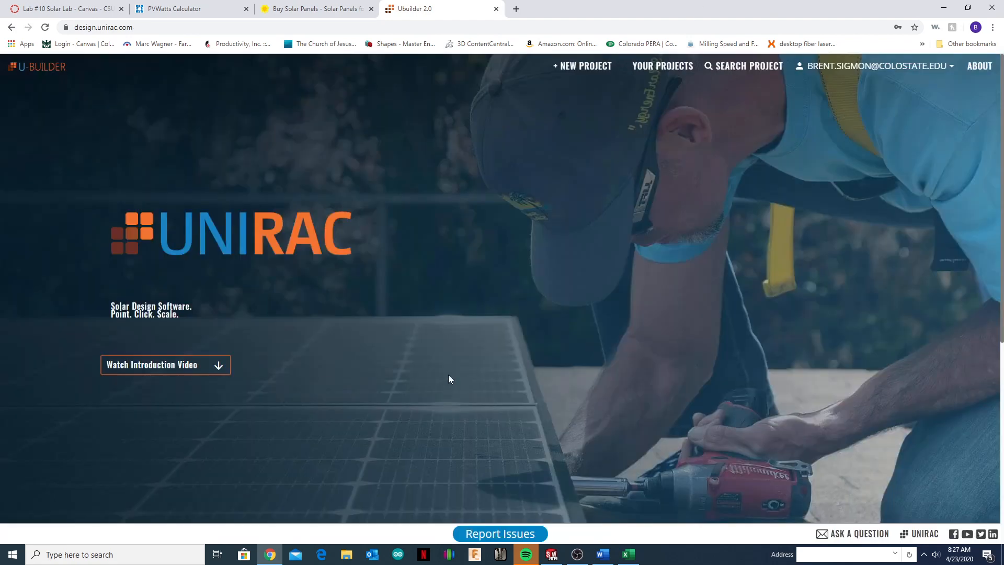
click(569, 72)
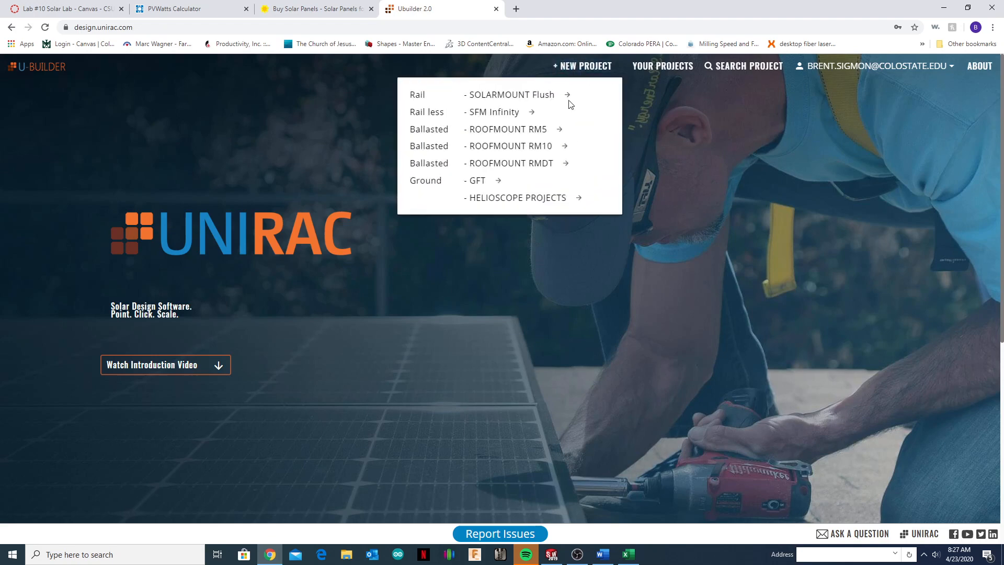
click(533, 100)
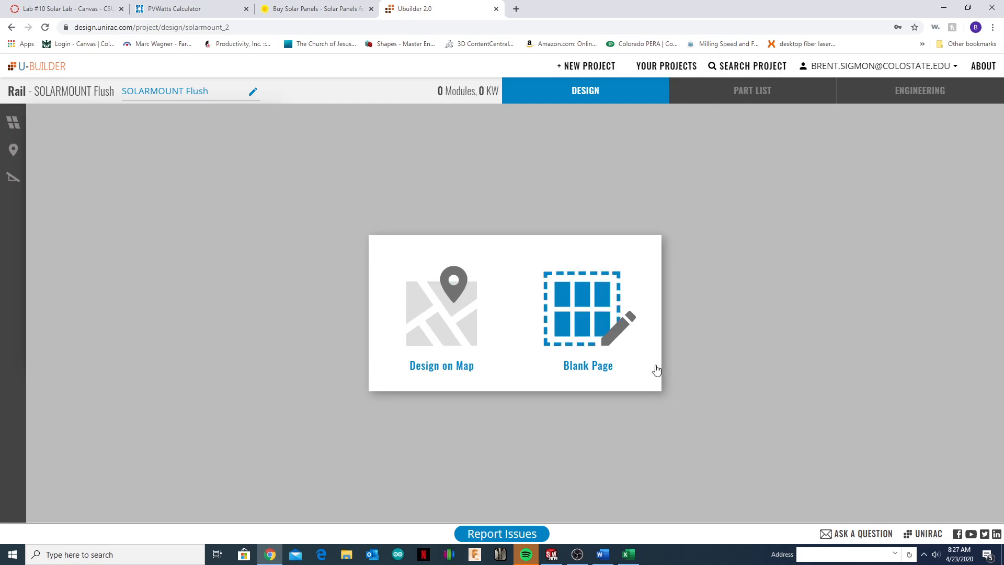
click(591, 314)
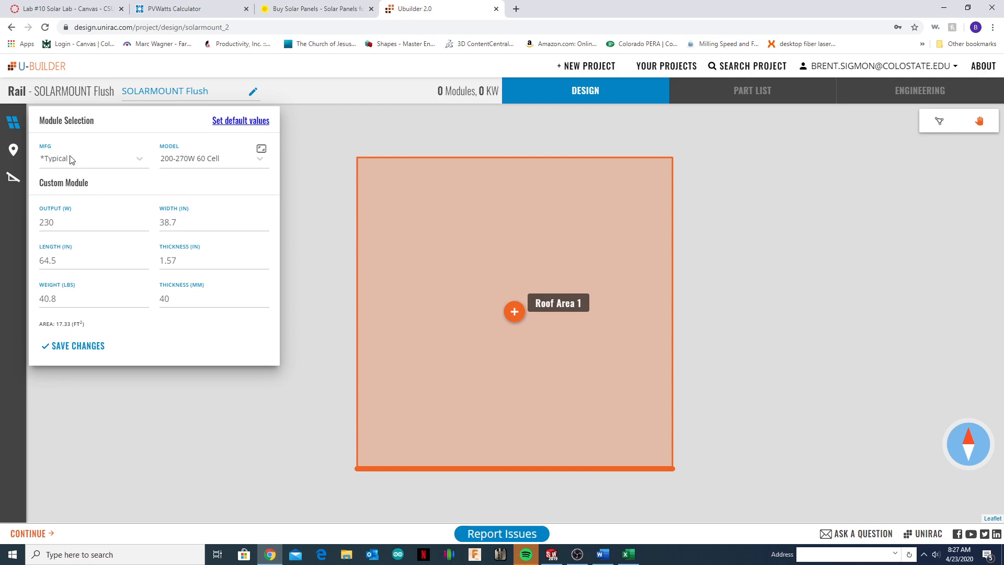
Look up the manufacturer and model details of the Q Cells 345 Watt Poly panel on the altE store.
click(140, 159)
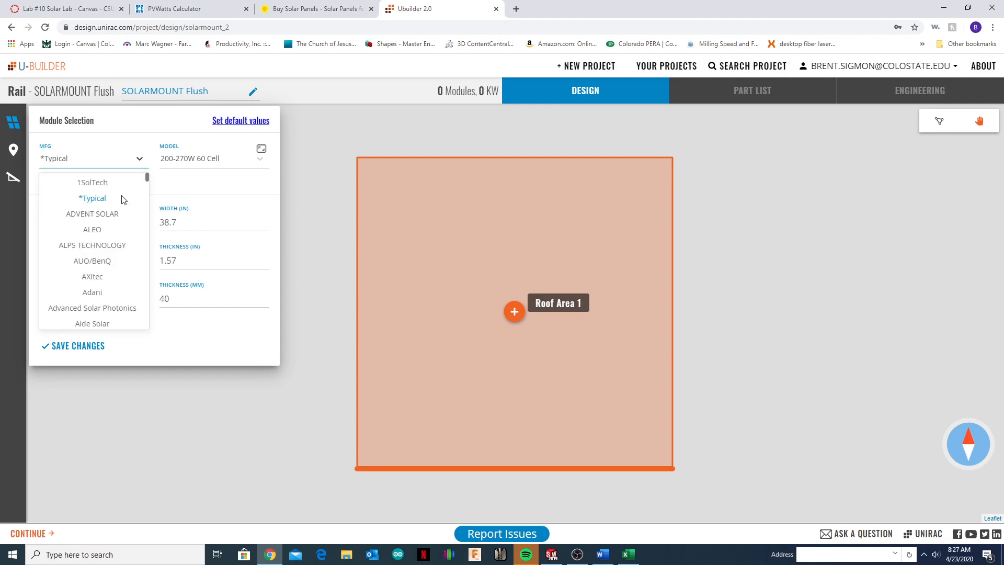
scroll(115, 220, down, 4)
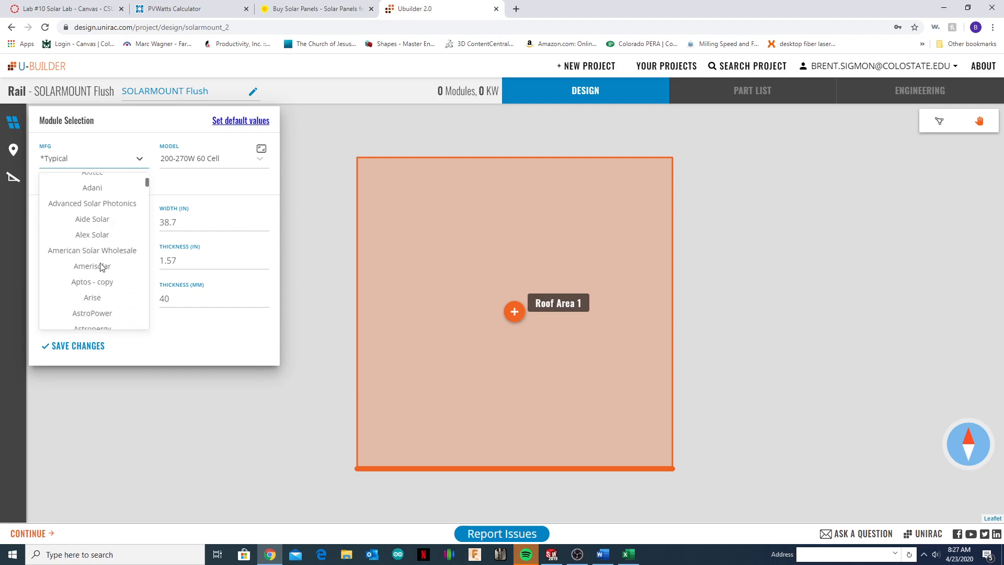
click(201, 9)
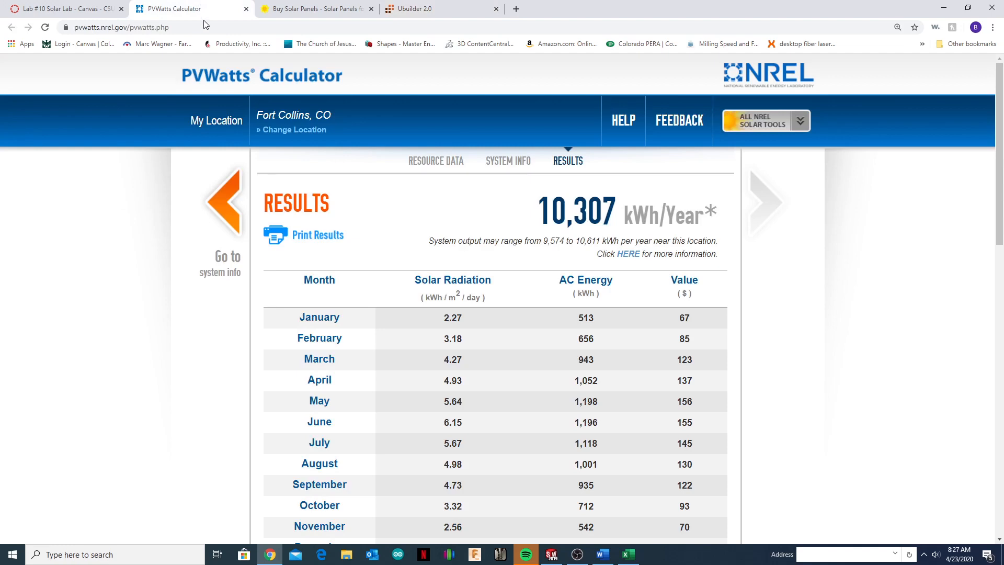
click(302, 10)
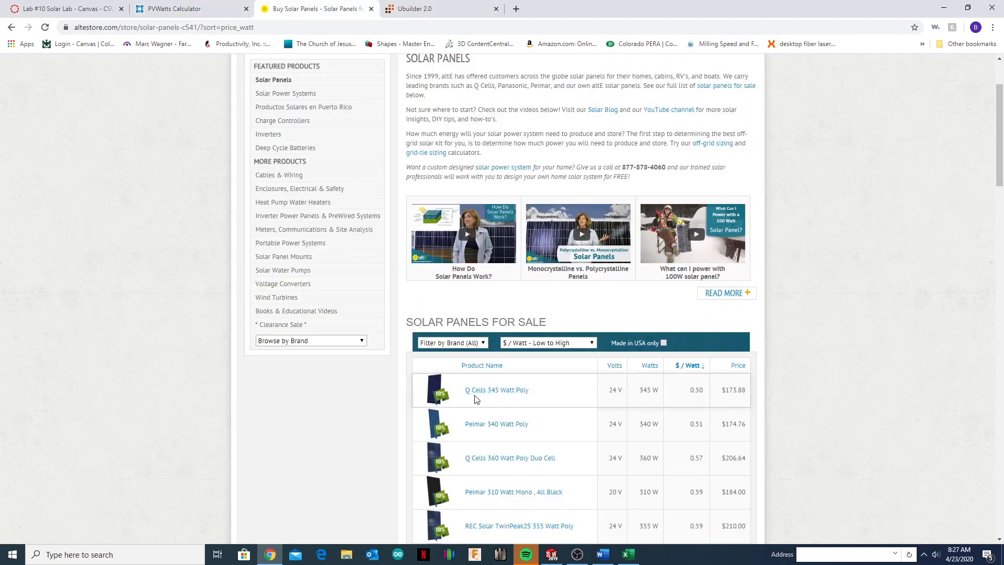
click(502, 392)
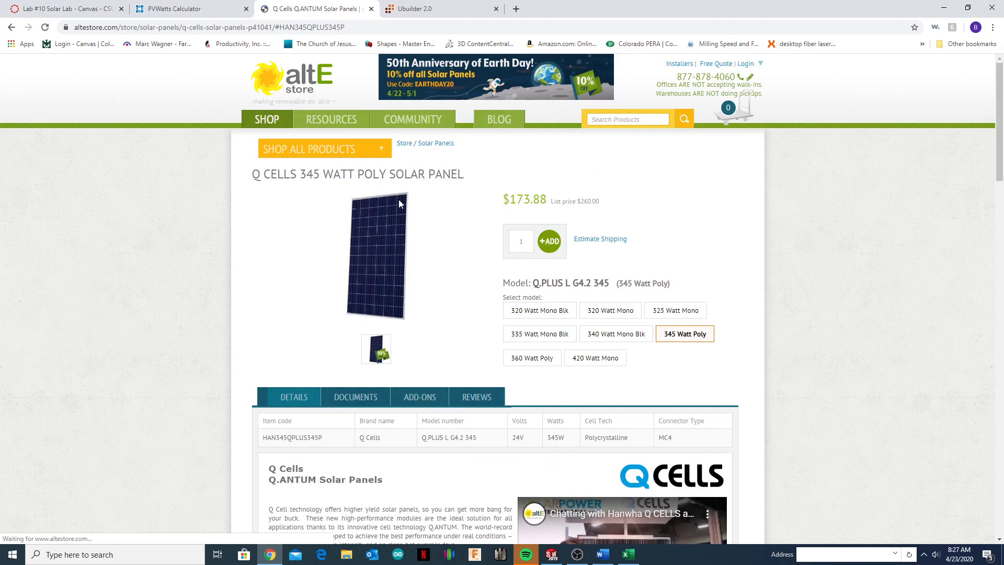
scroll(410, 249, down, 3)
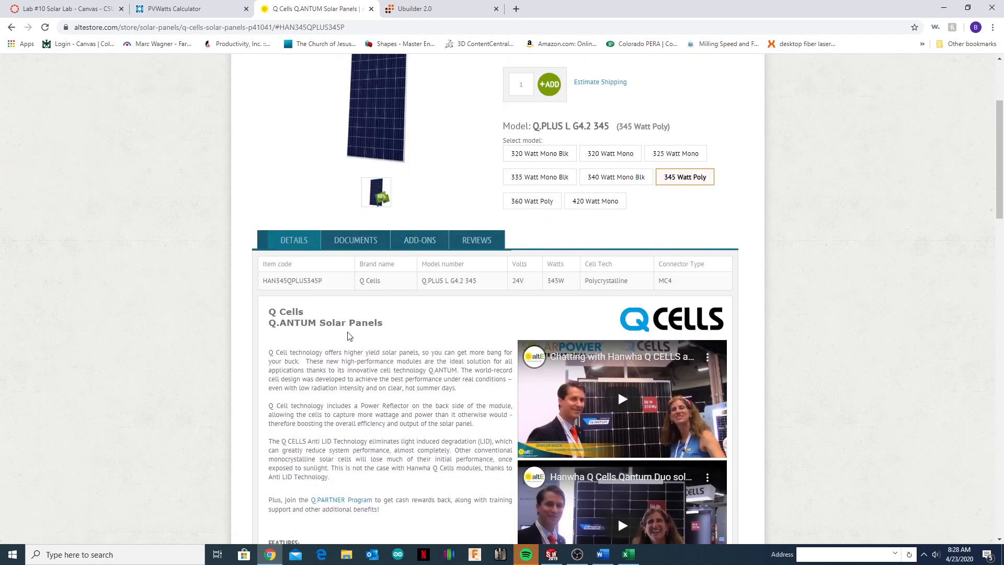
scroll(366, 337, down, 3)
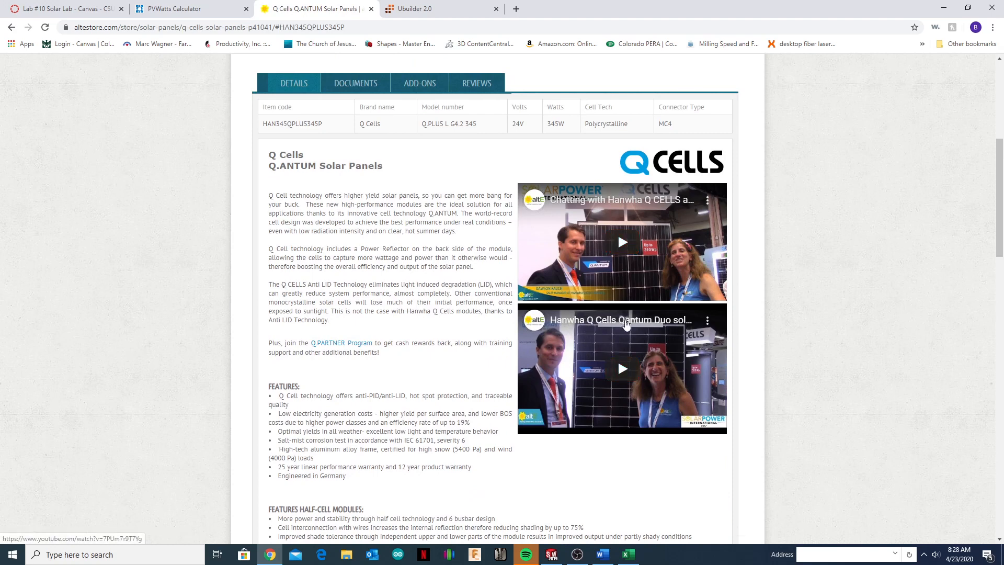
scroll(461, 230, up, 6)
Return to the U-Builder project and set the module manufacturer to Hanwha Solar.
click(434, 9)
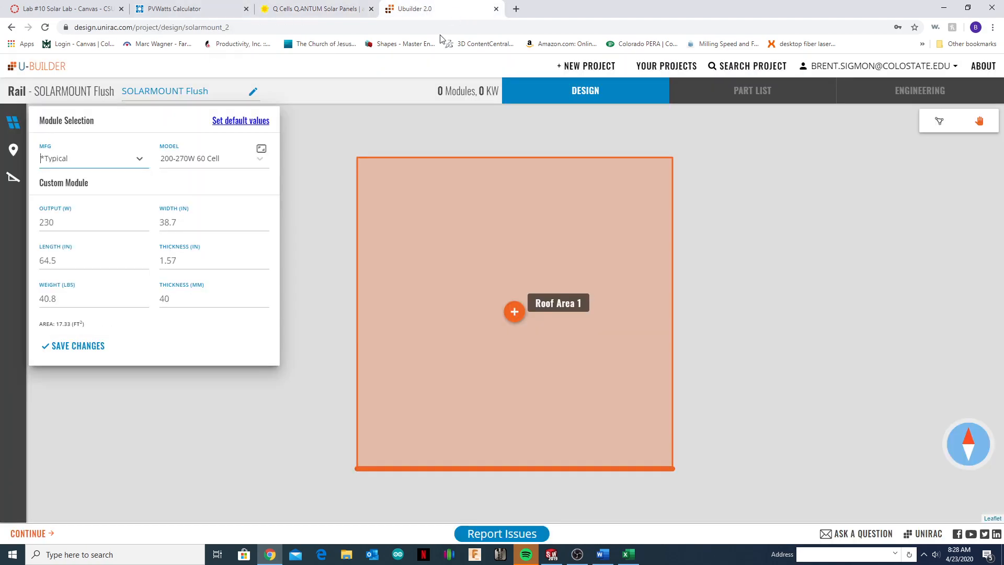
click(144, 160)
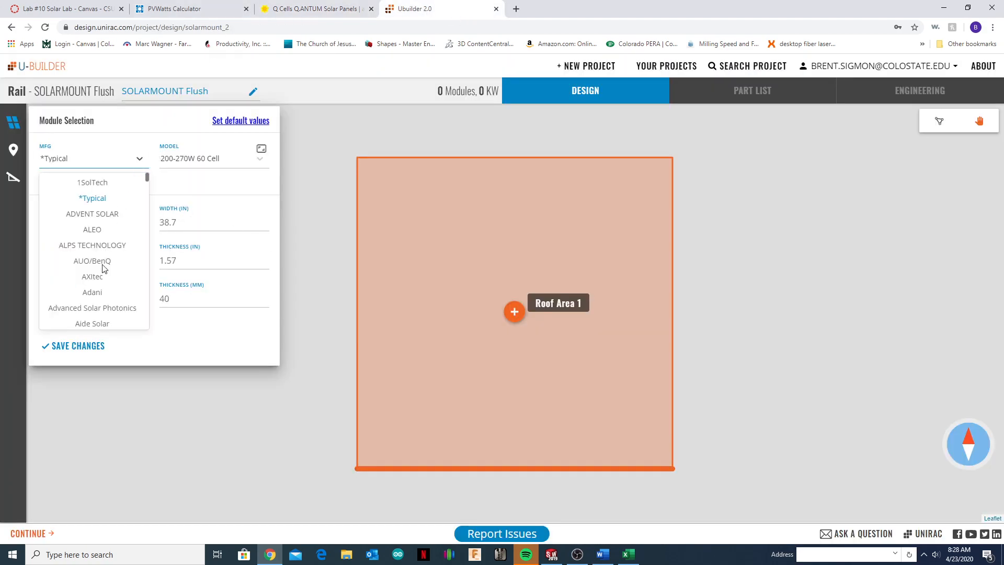
scroll(103, 265, down, 4)
scroll(105, 268, down, 10)
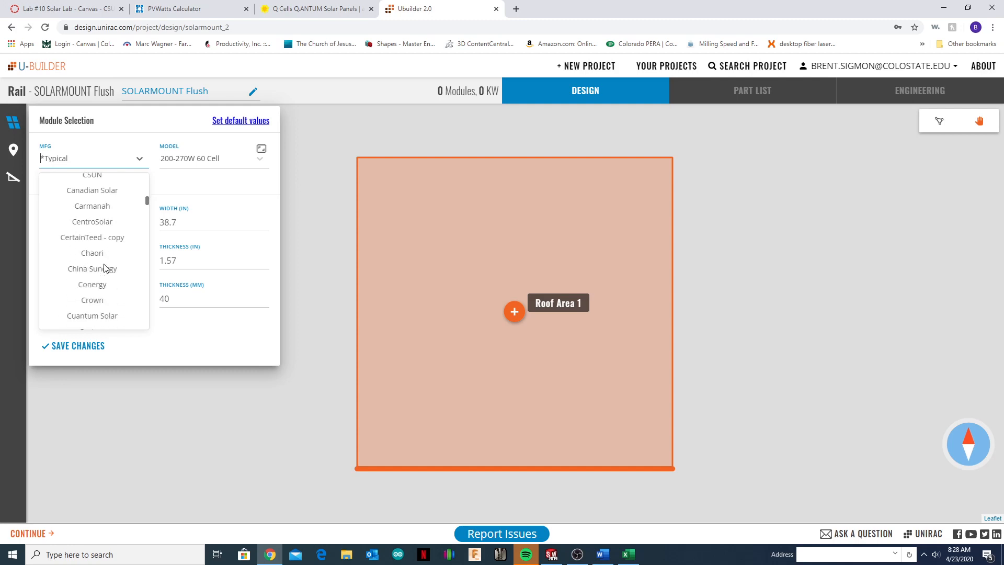
scroll(105, 268, down, 10)
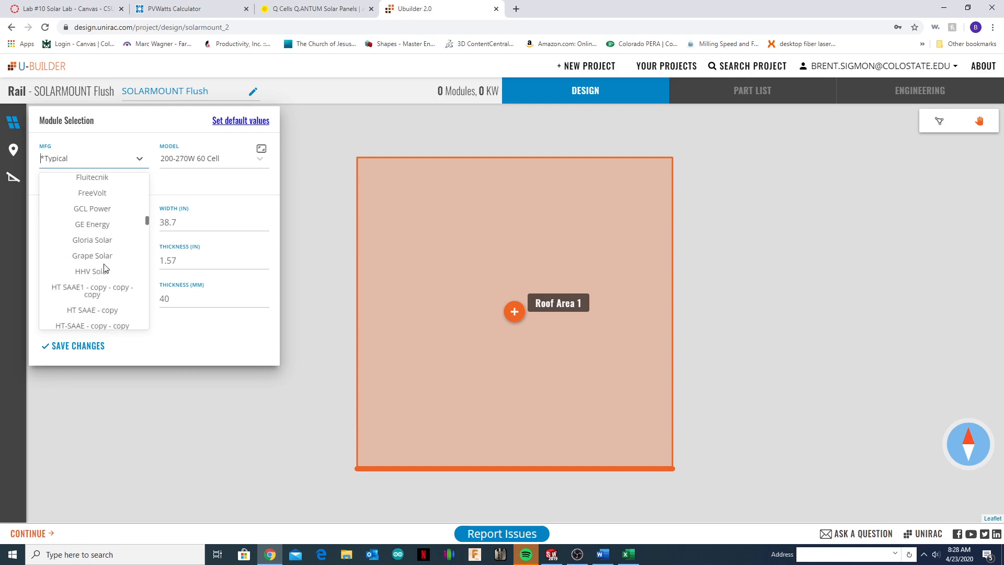
scroll(105, 266, down, 3)
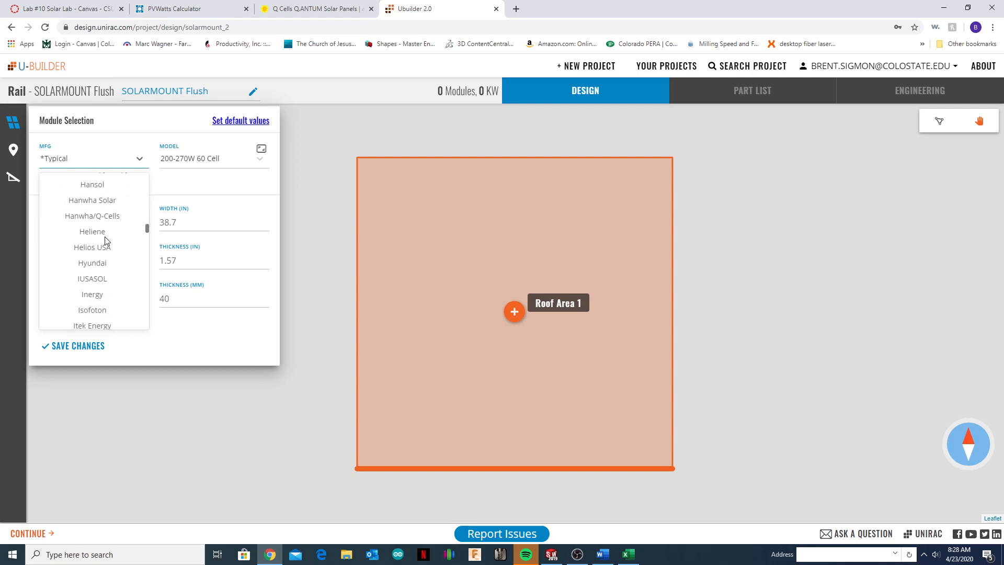
click(101, 202)
Choose the Q-PLUS L-G4.2 345w module model and save the module selection.
click(260, 160)
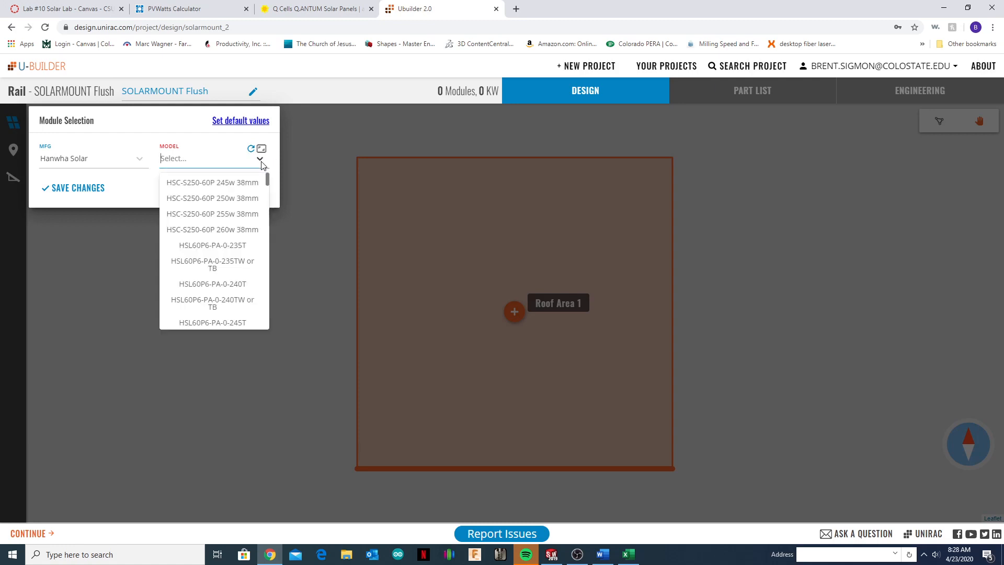
scroll(250, 212, down, 2)
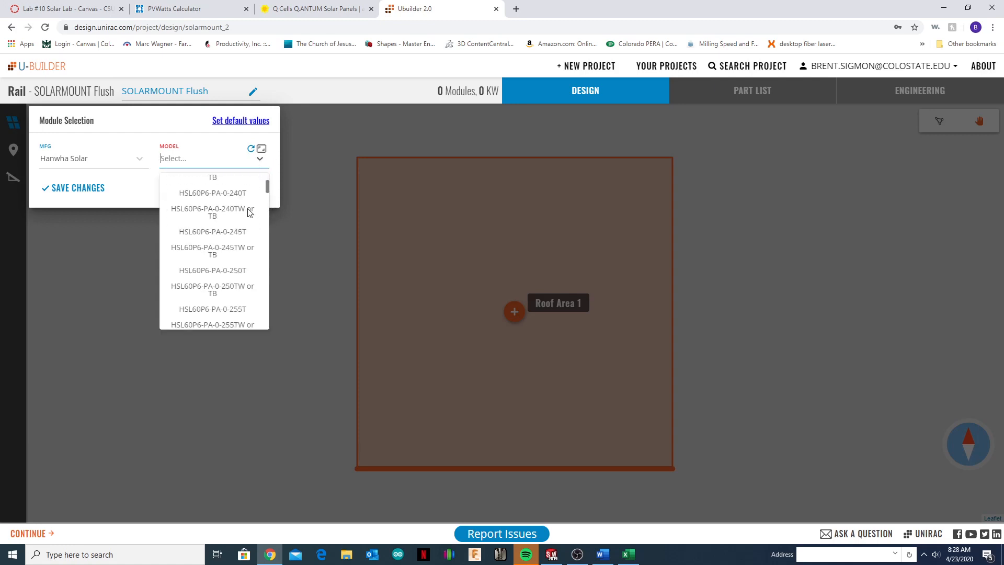
scroll(249, 212, down, 4)
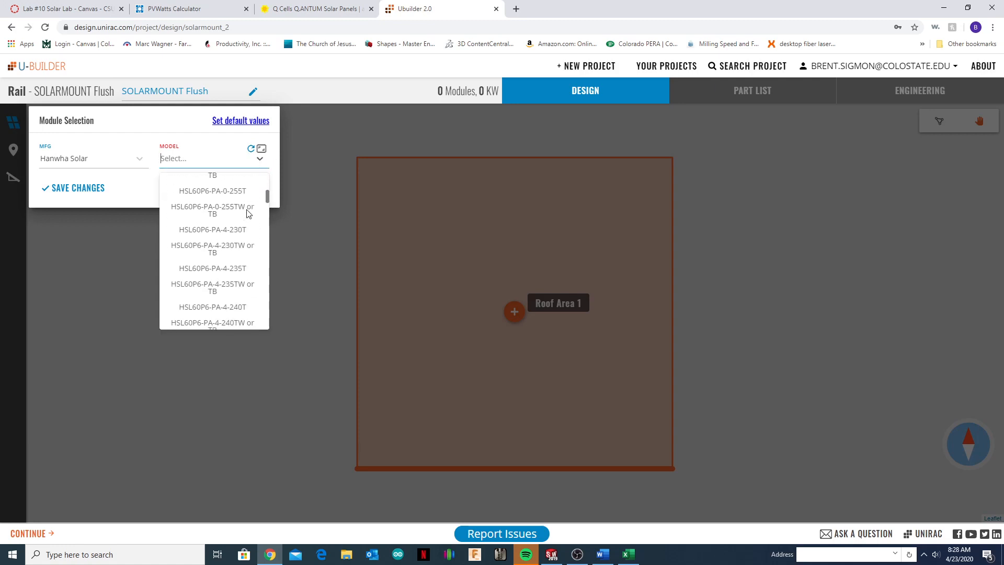
scroll(248, 214, down, 5)
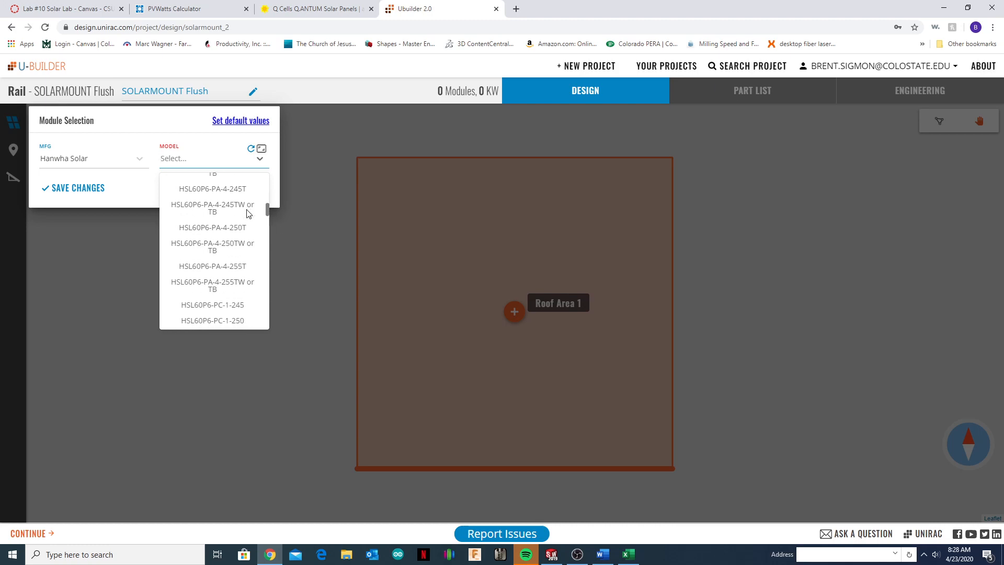
scroll(248, 214, down, 6)
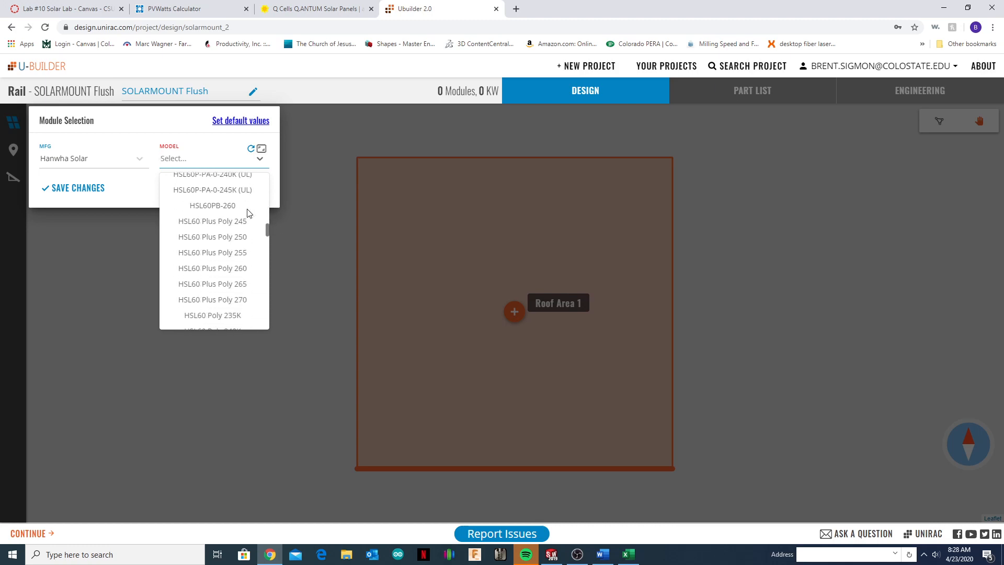
scroll(249, 212, down, 1)
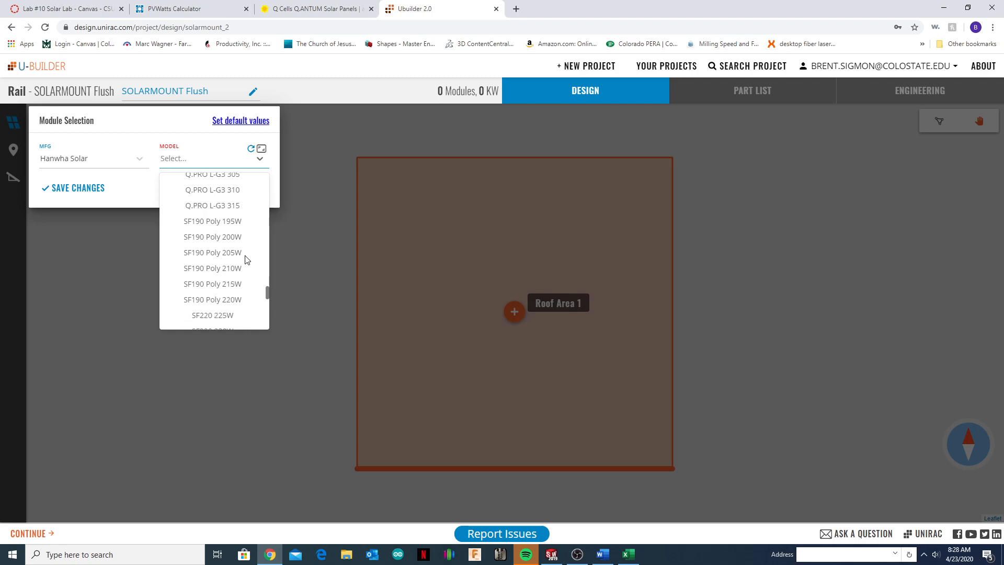
scroll(247, 260, down, 4)
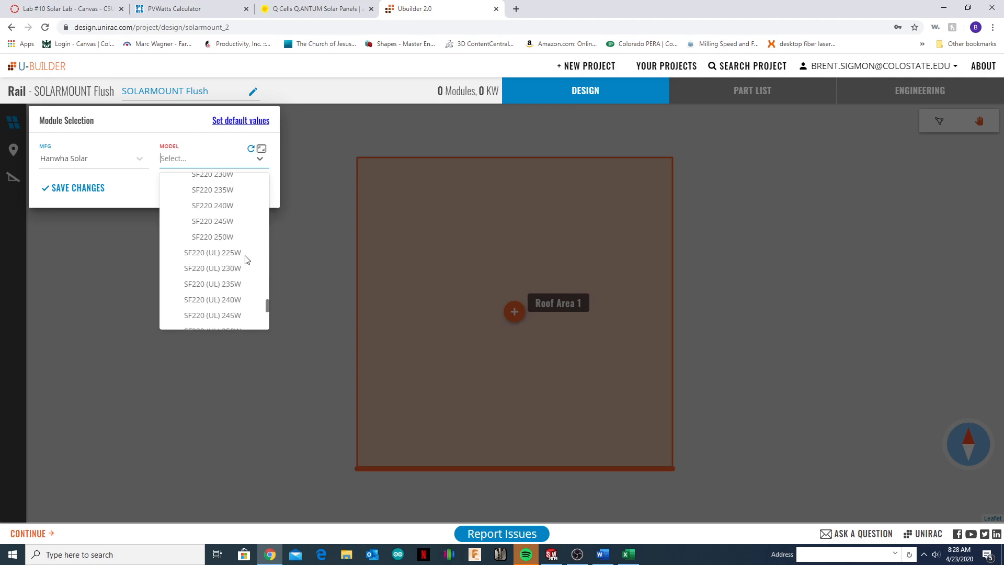
scroll(248, 260, down, 1)
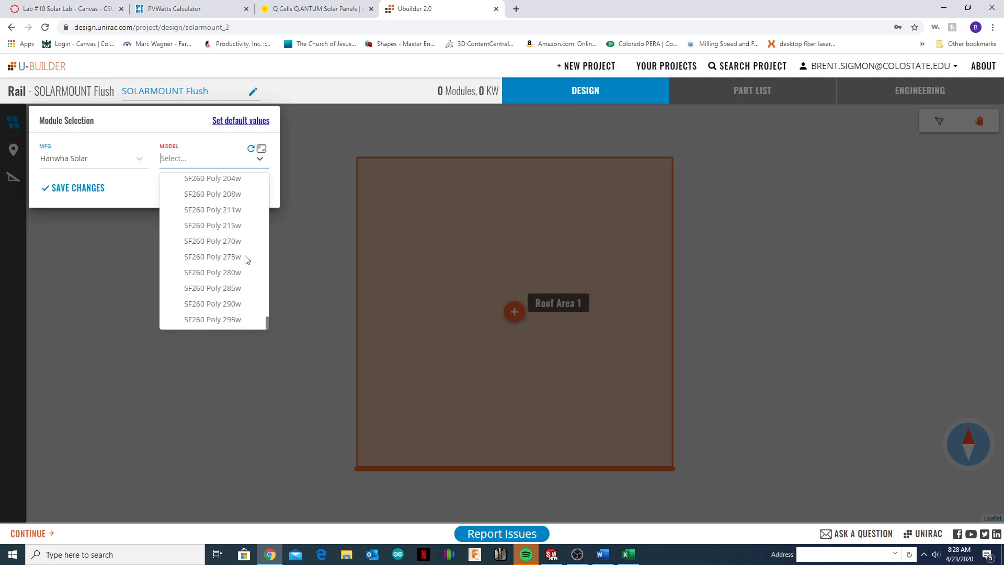
scroll(247, 260, up, 5)
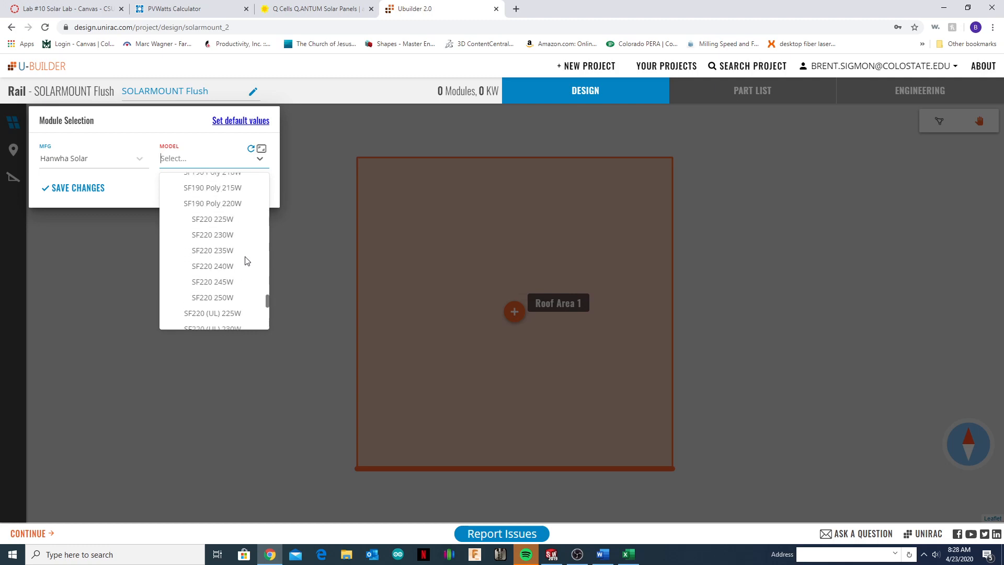
scroll(247, 260, up, 1)
scroll(247, 260, up, 8)
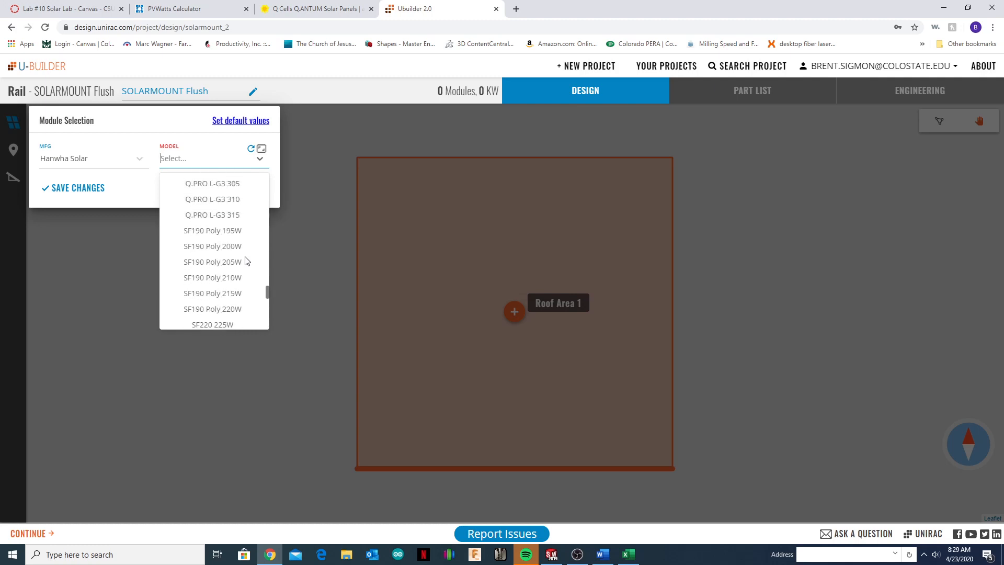
scroll(247, 260, up, 2)
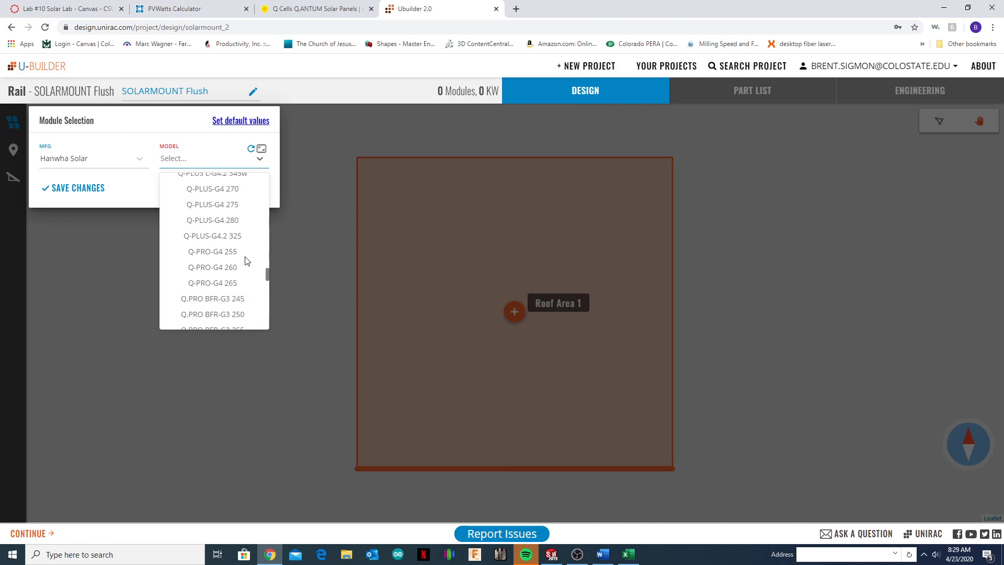
scroll(248, 260, up, 2)
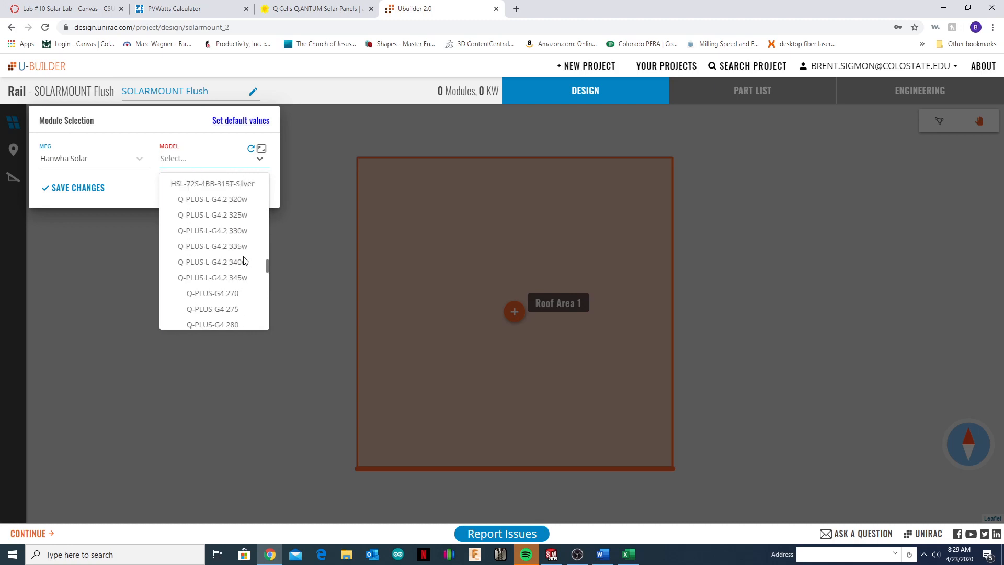
click(237, 278)
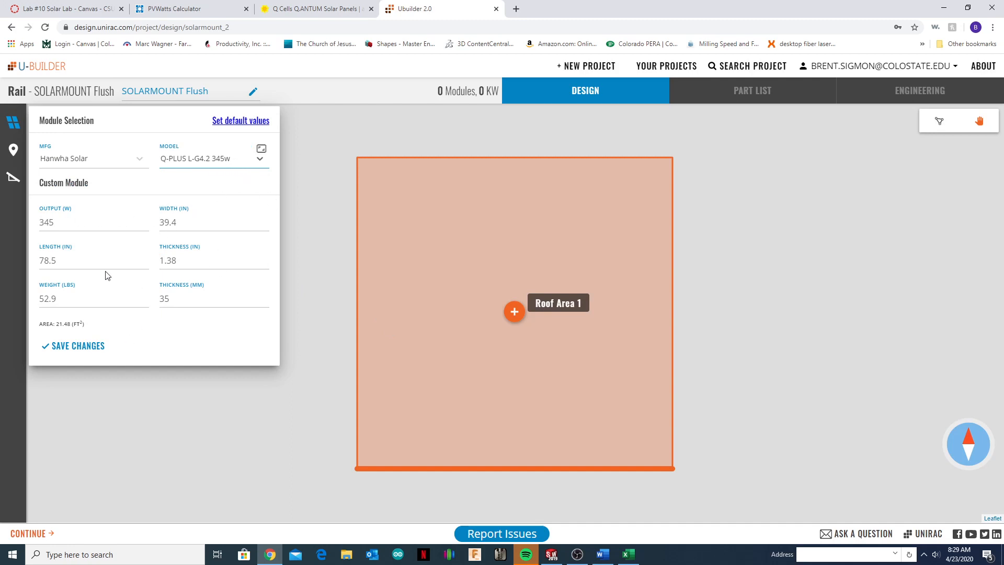
click(86, 345)
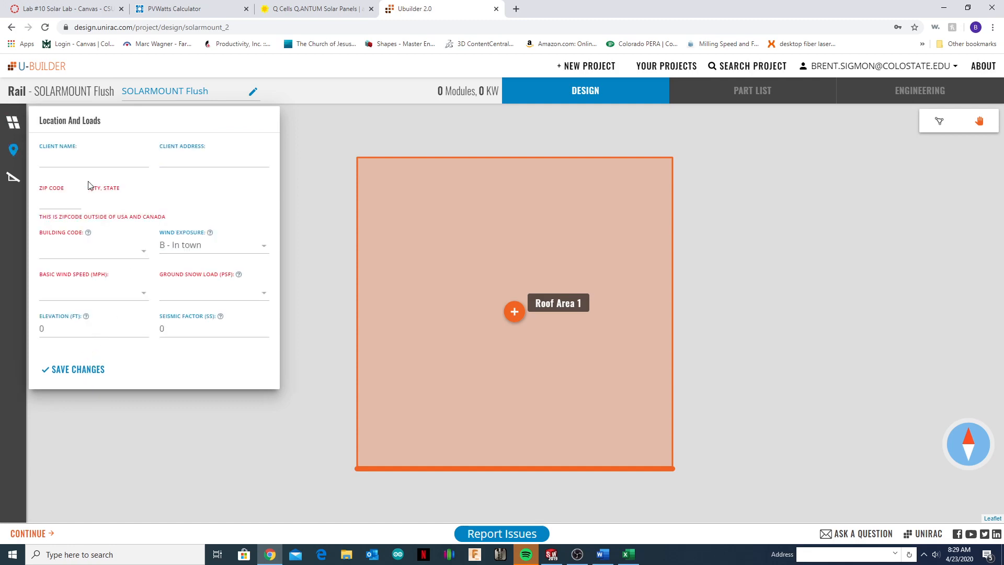
Set the project location to ZIP code 80523, then save the location loads and the default building and racking options.
click(56, 202)
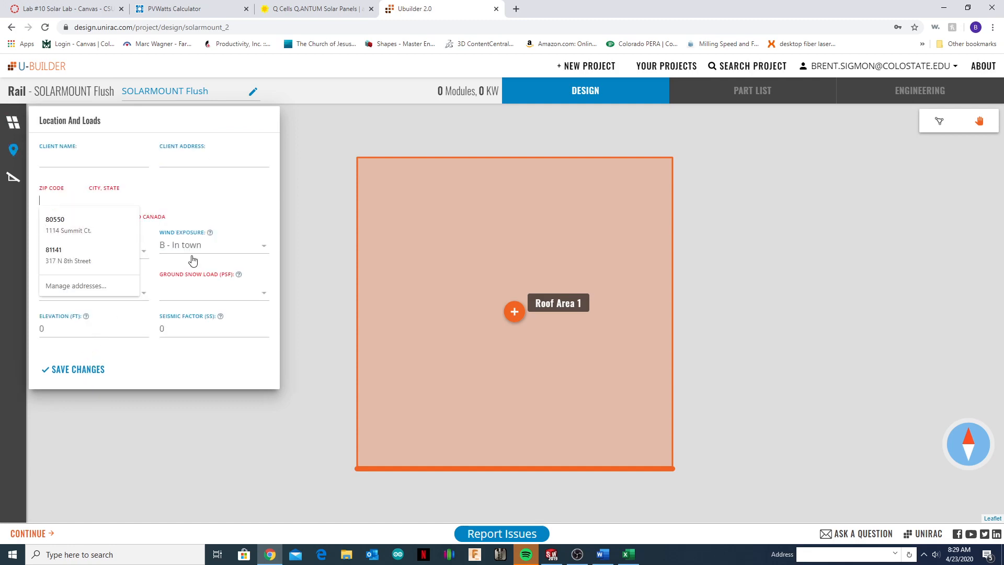
text(80)
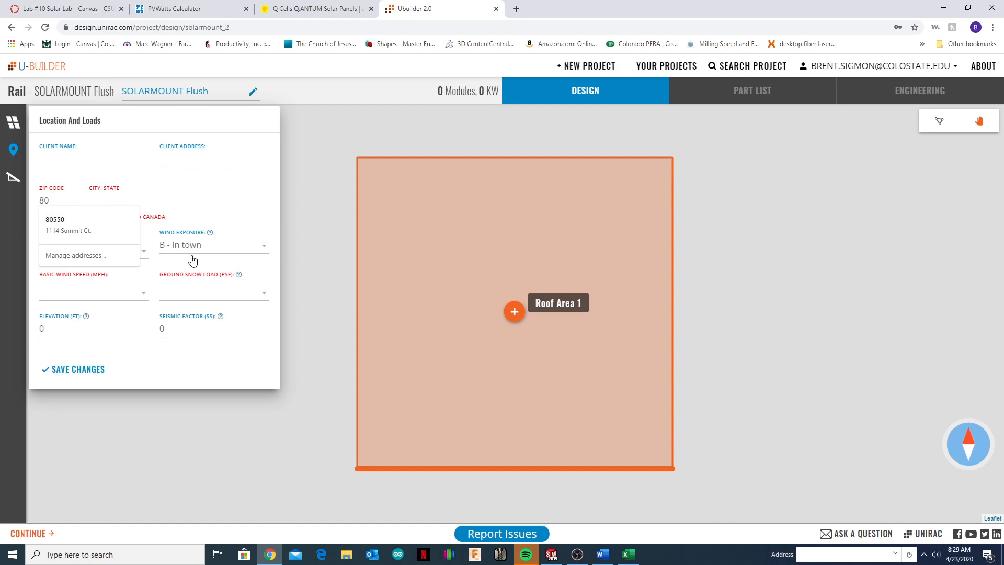
text(523)
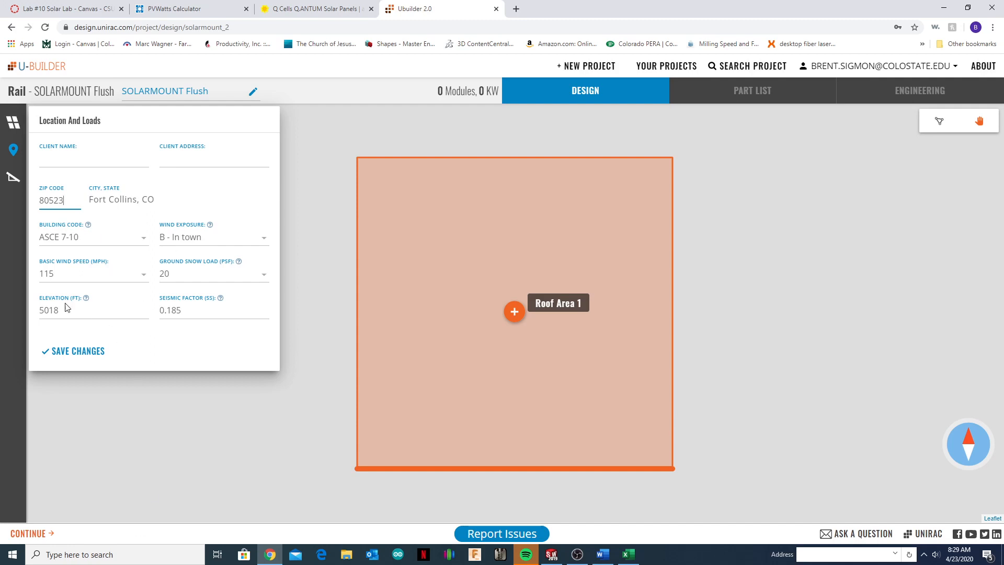
click(78, 355)
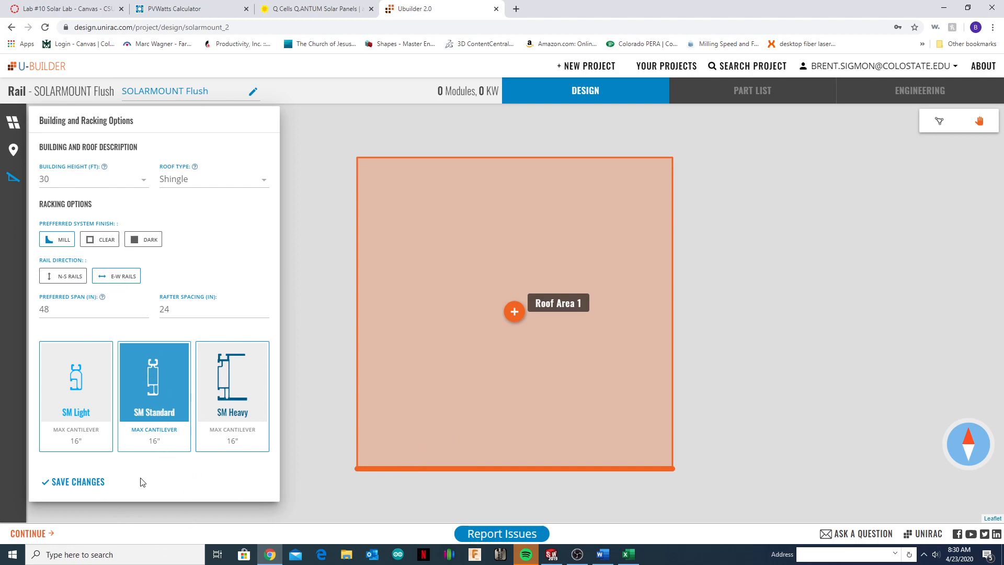
click(80, 483)
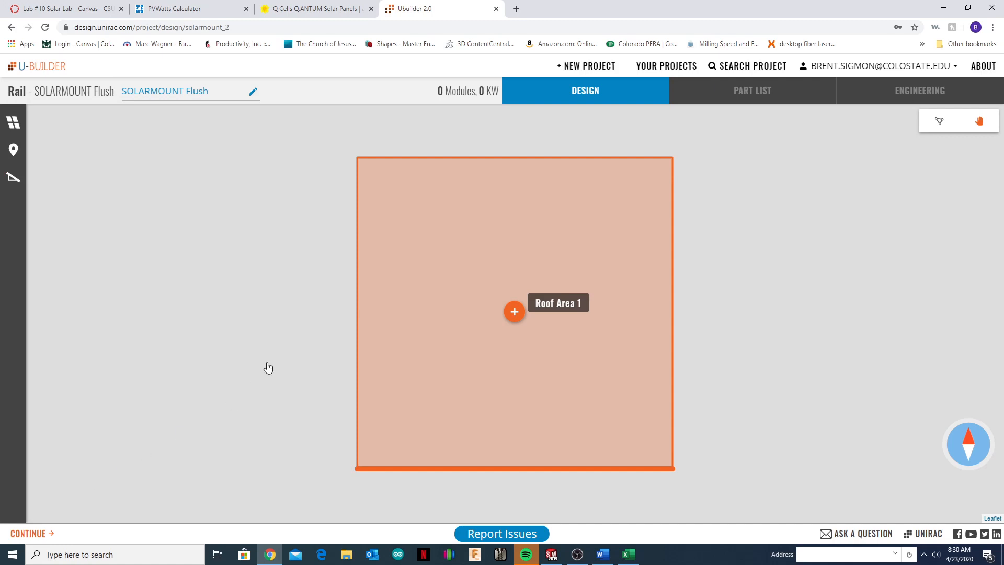
Open Roof Area 1 for design, set its roof pitch to 6/12 and save the change.
click(514, 313)
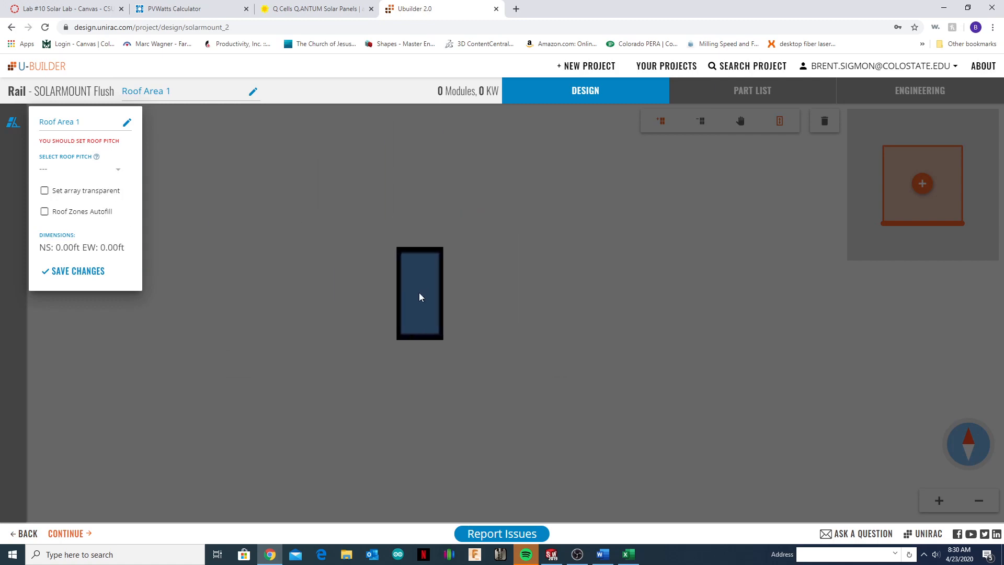
click(119, 173)
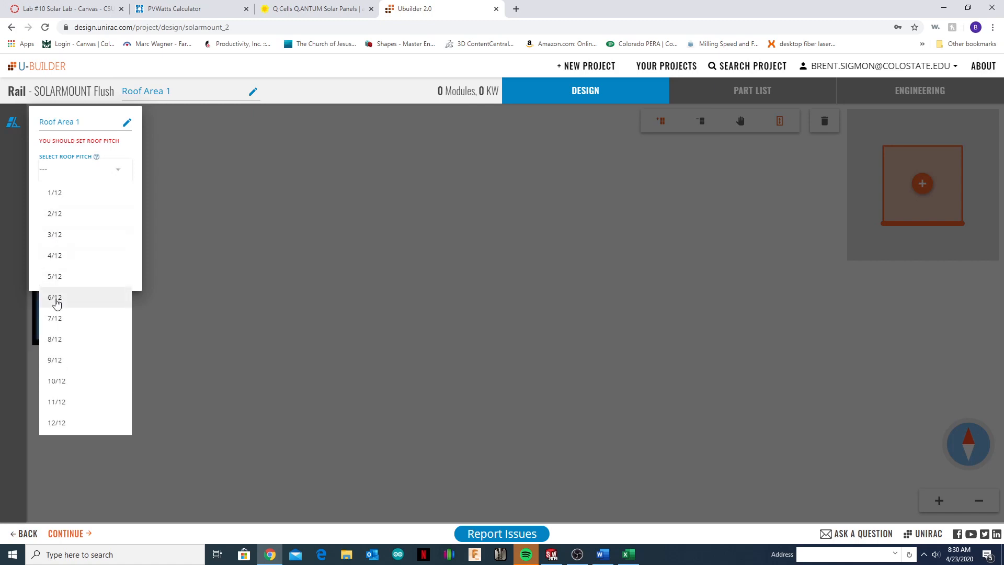
click(56, 297)
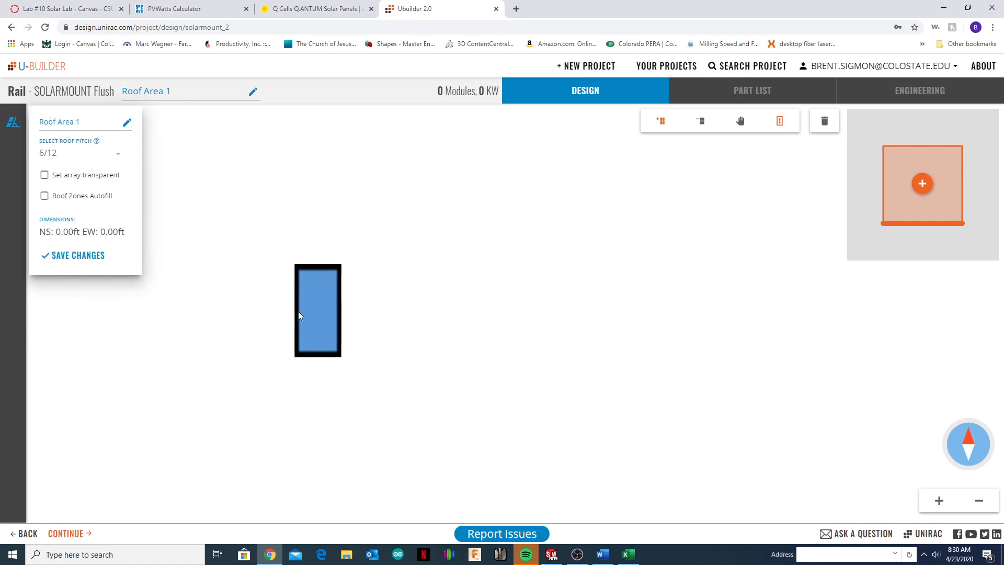
click(84, 260)
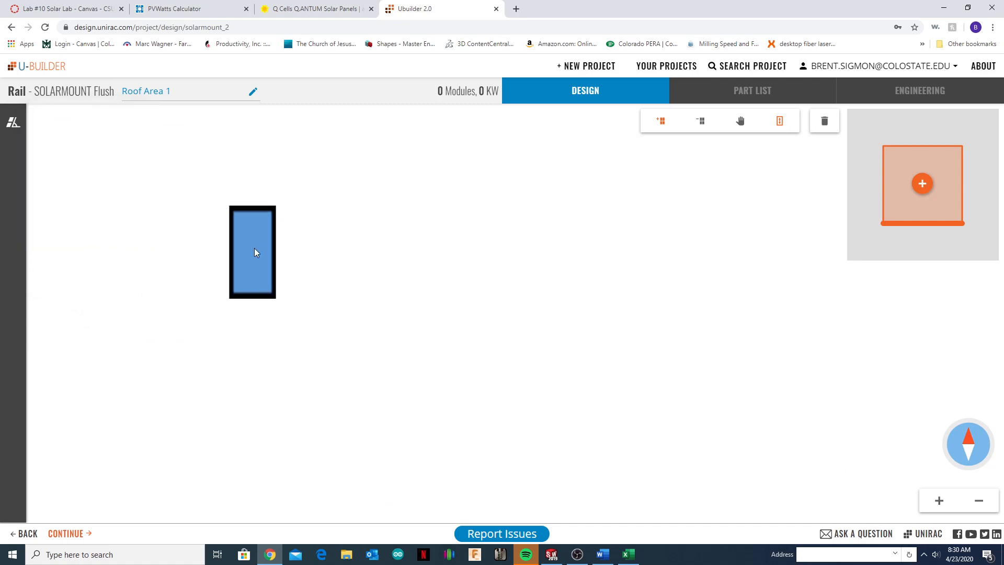
Lay out two rows of ten portrait modules in Roof Area 1 and add one more at the east end of the upper row.
drag(225, 217, 689, 374)
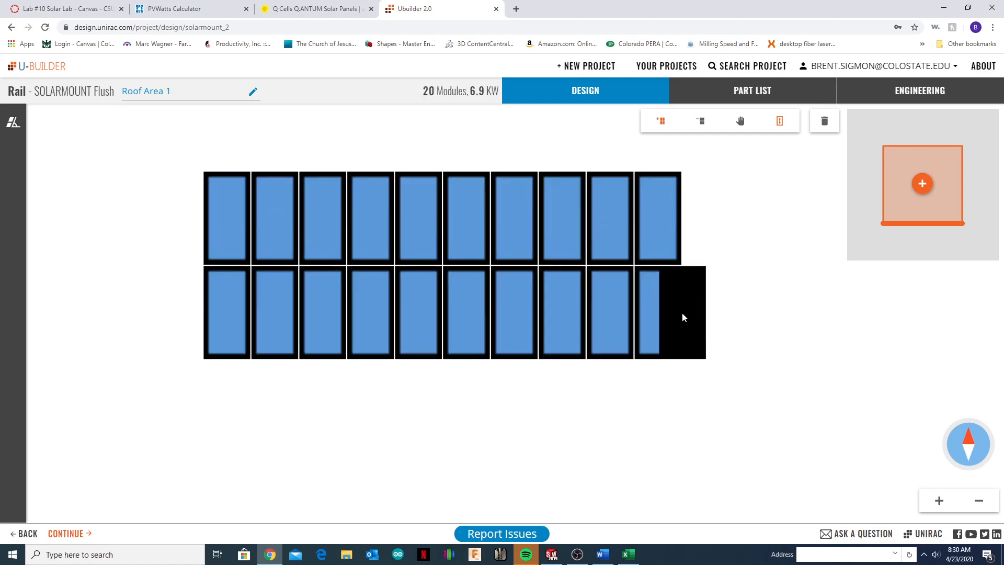
click(779, 268)
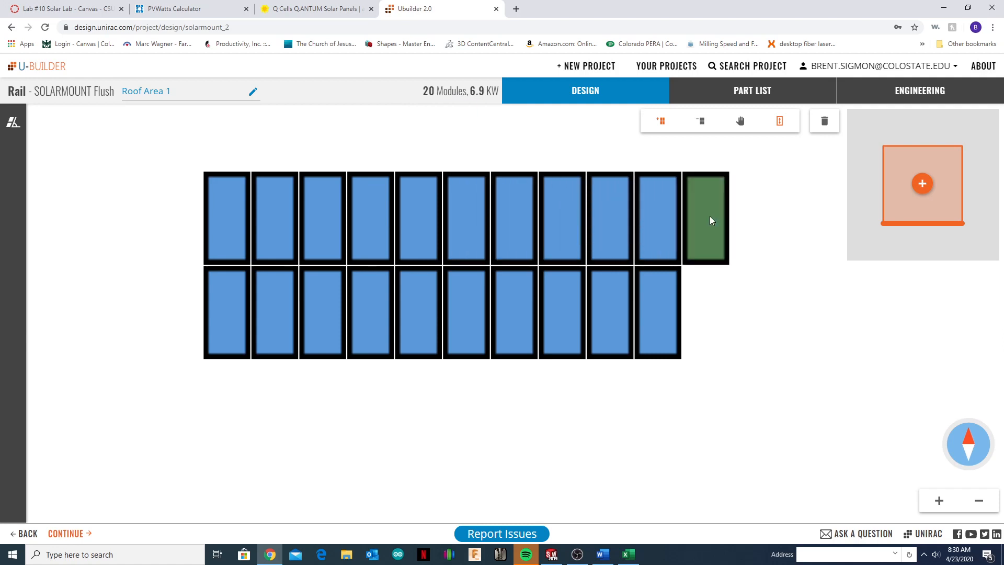
click(710, 215)
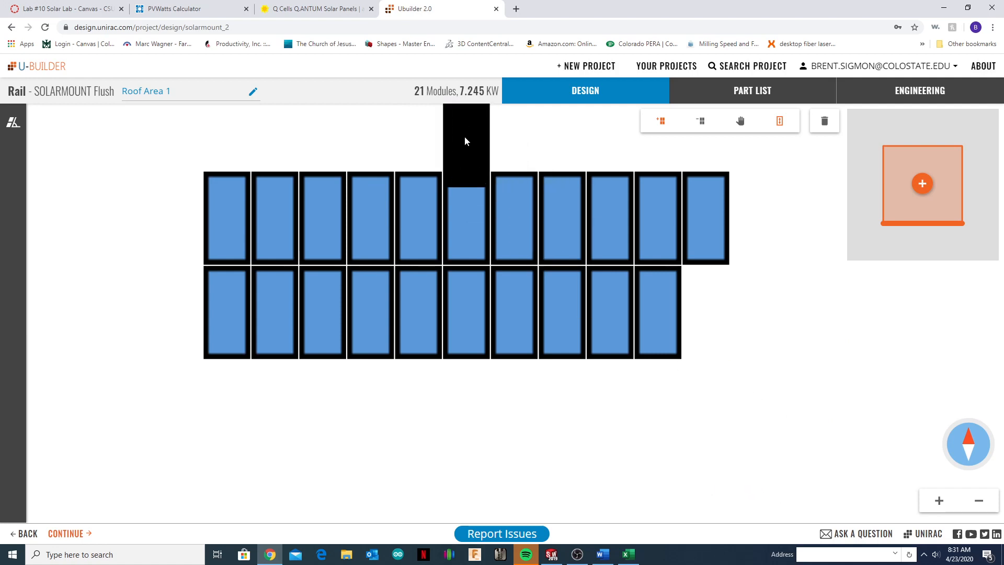
drag(481, 98, 501, 99)
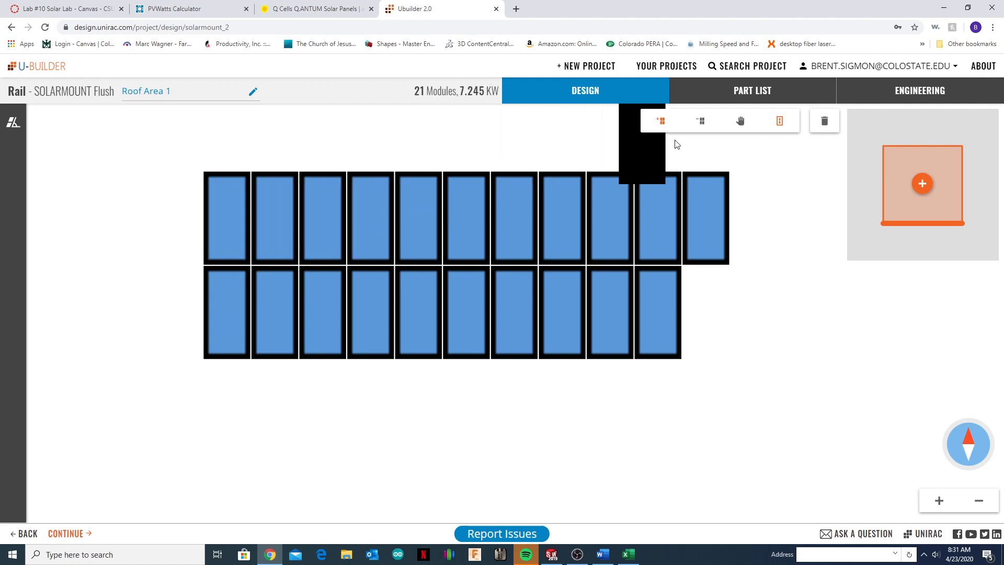
Remove the extra module at the east end of the upper row, then add it back in the same place.
click(745, 120)
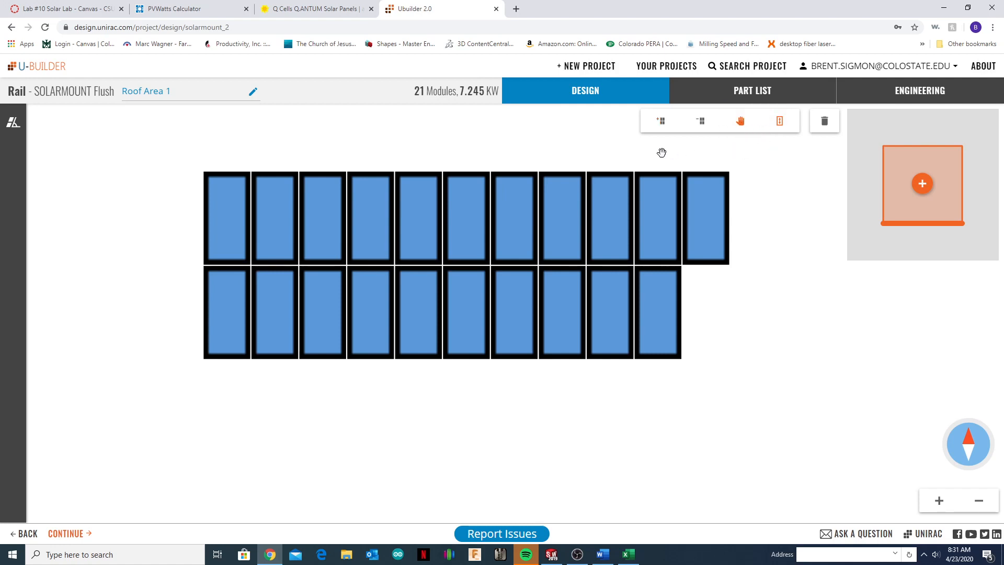
click(701, 124)
click(716, 254)
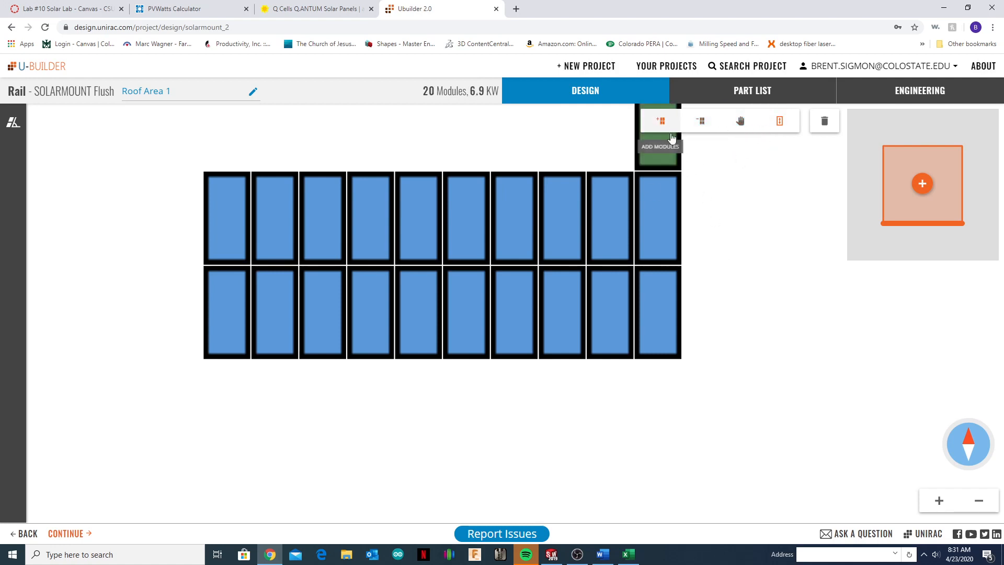
click(661, 121)
click(704, 217)
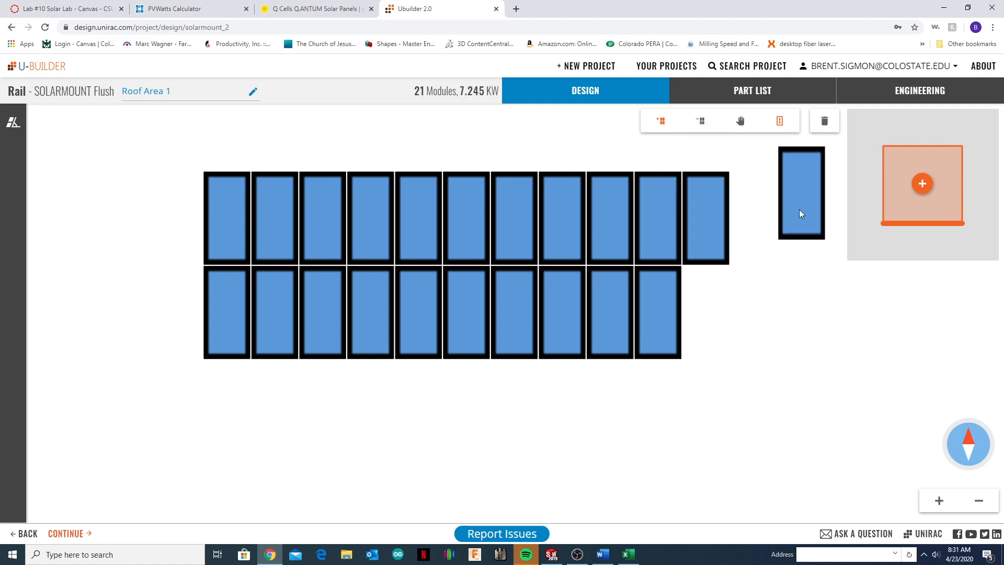
Stop placing modules in Roof Area 1 and continue to the complete part list for the array.
click(740, 121)
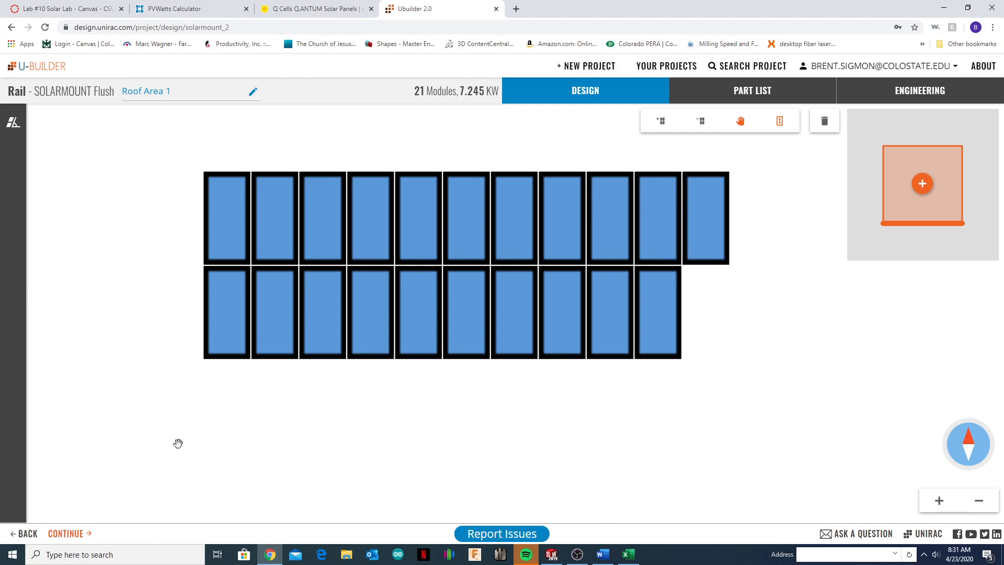
click(73, 536)
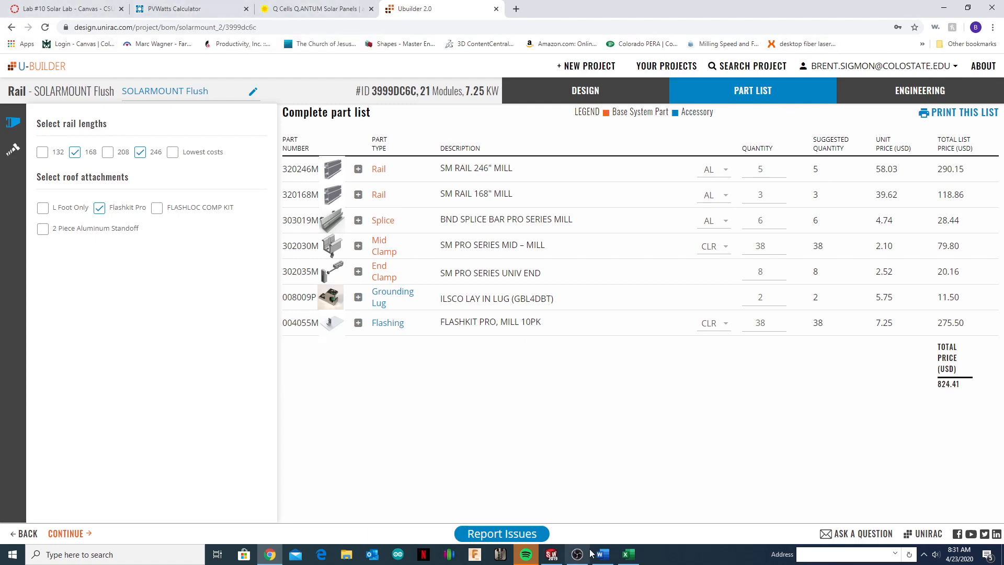
Switch to the Excel cost workbook and enter the label Mounting Hardware in cell B7 under the South system.
click(634, 559)
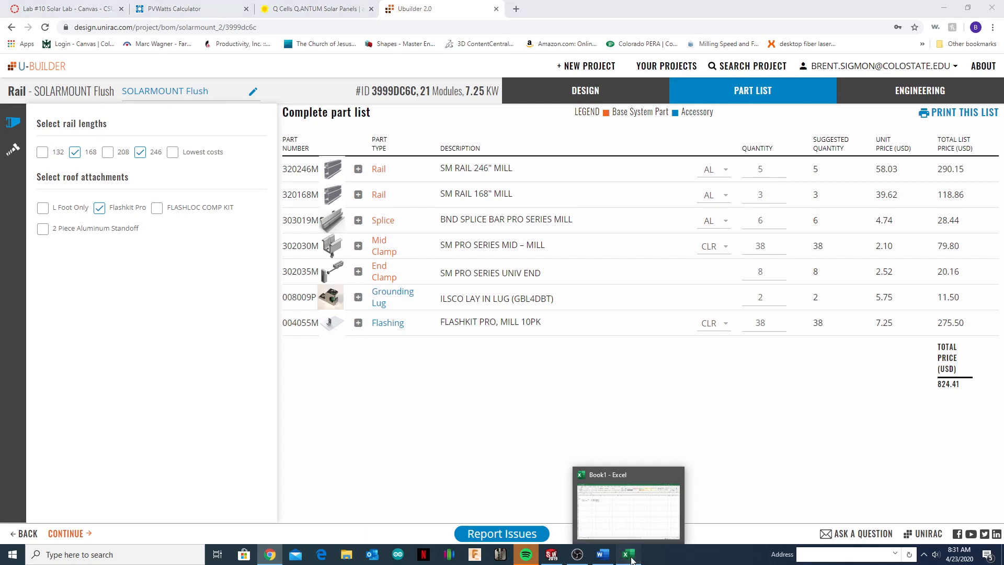
click(205, 183)
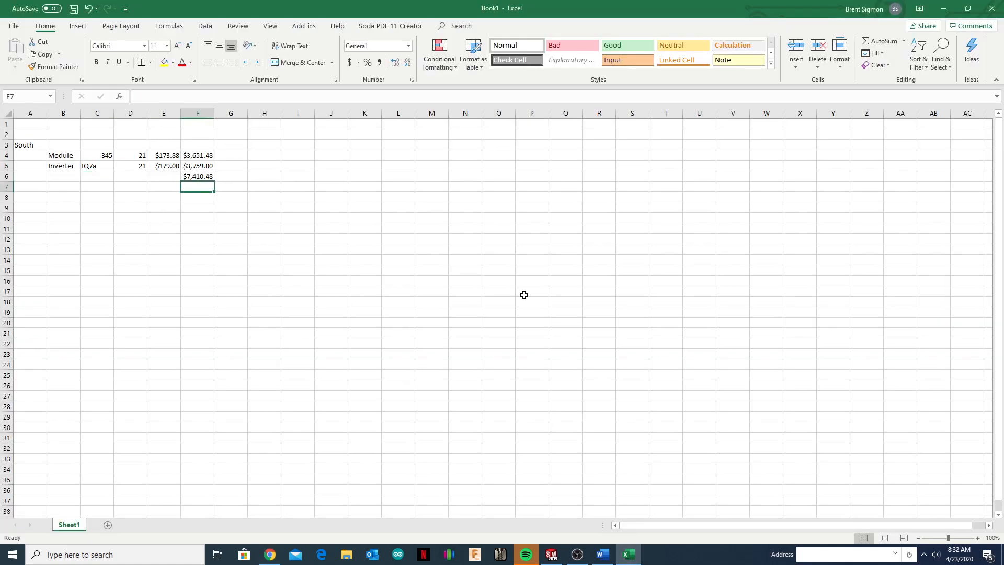
click(156, 186)
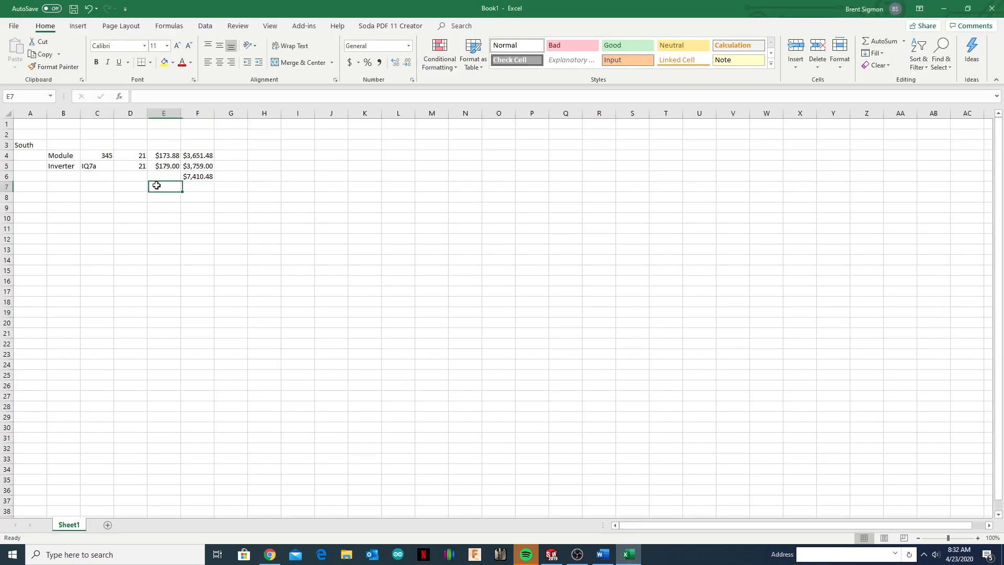
click(76, 185)
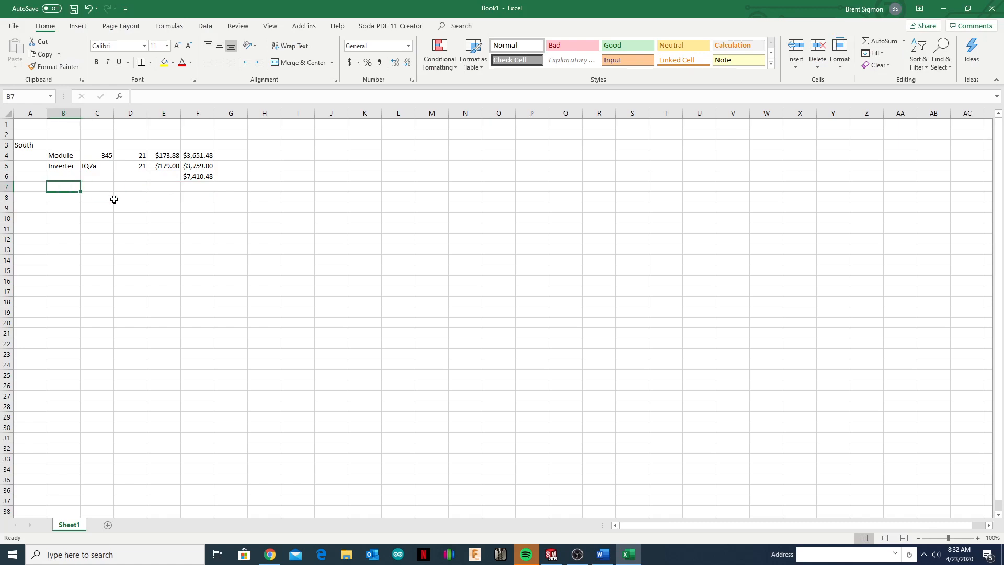
text(M)
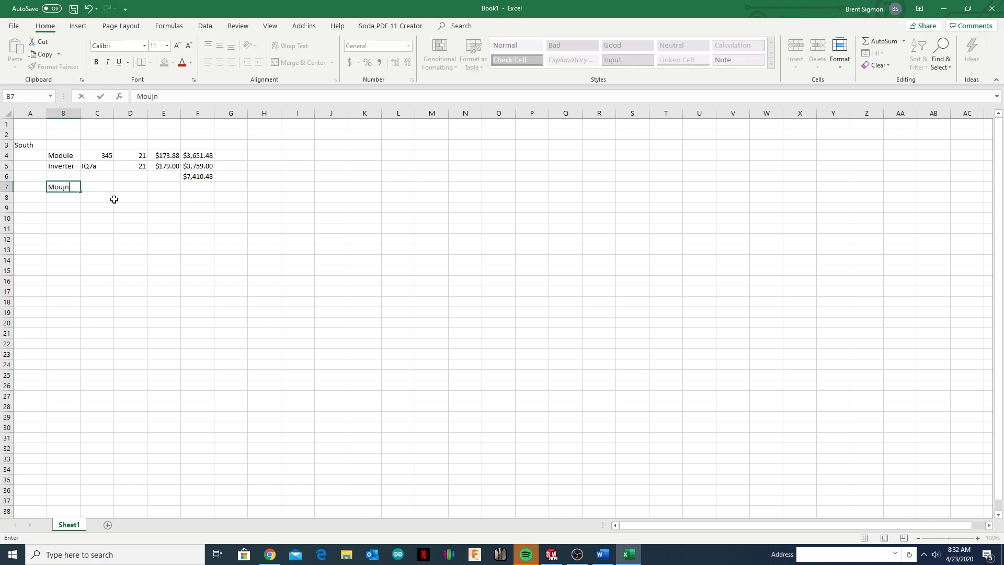
text(ounting Hardware)
Enter the mounting hardware cost of 824.41 in cell F7, checking the total price in the U-Builder part list.
click(198, 186)
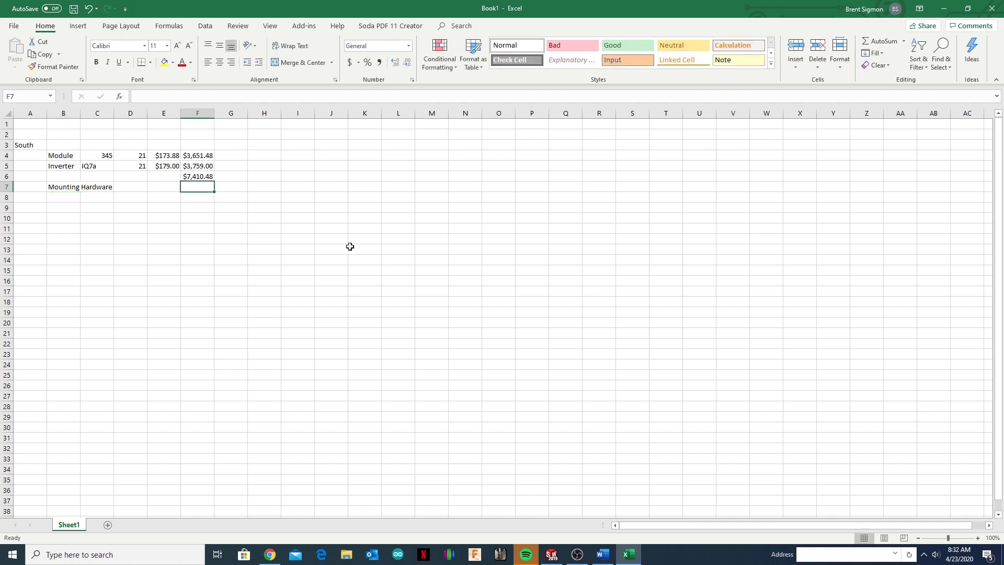
text(8)
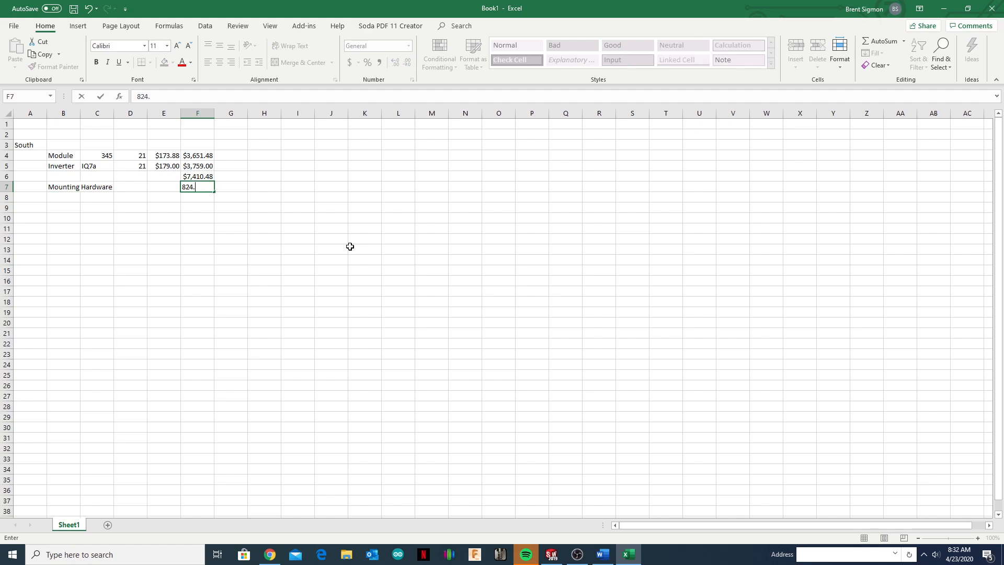
text(24.)
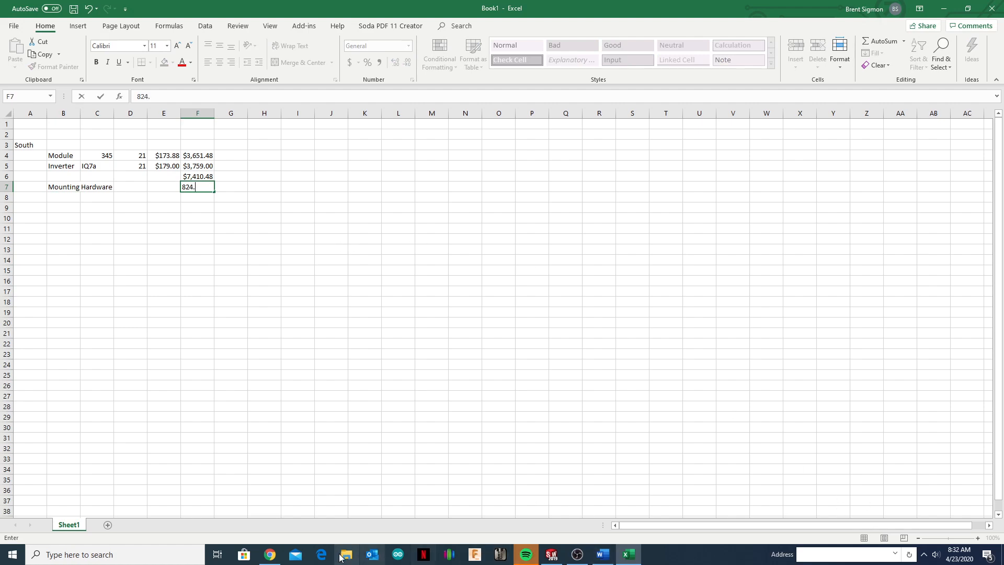
click(270, 554)
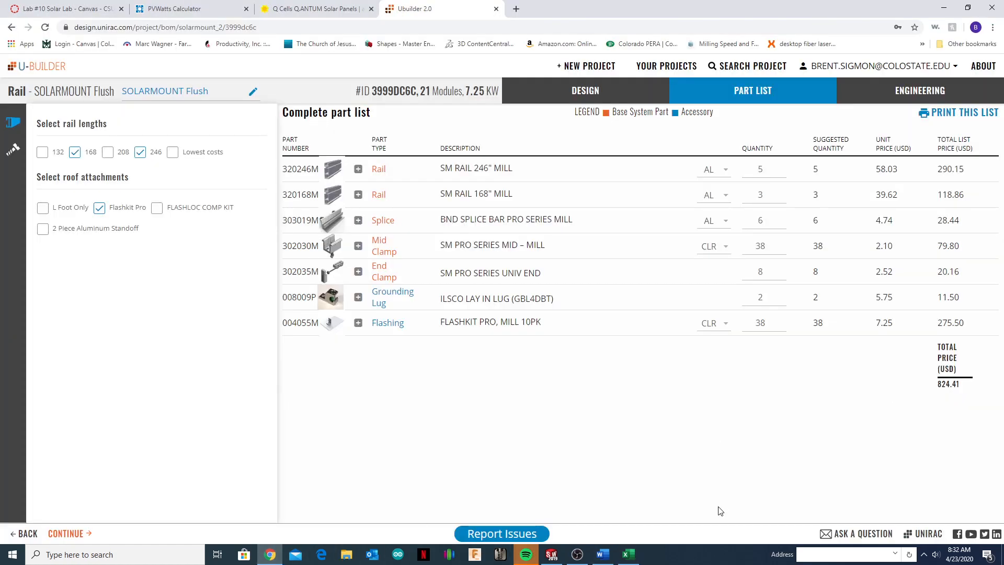
click(628, 555)
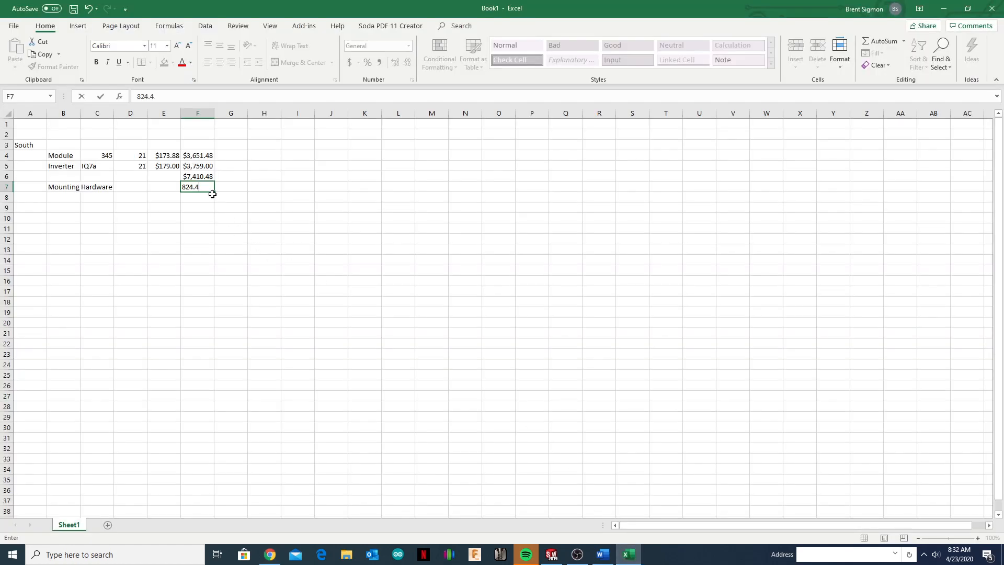
key(Return)
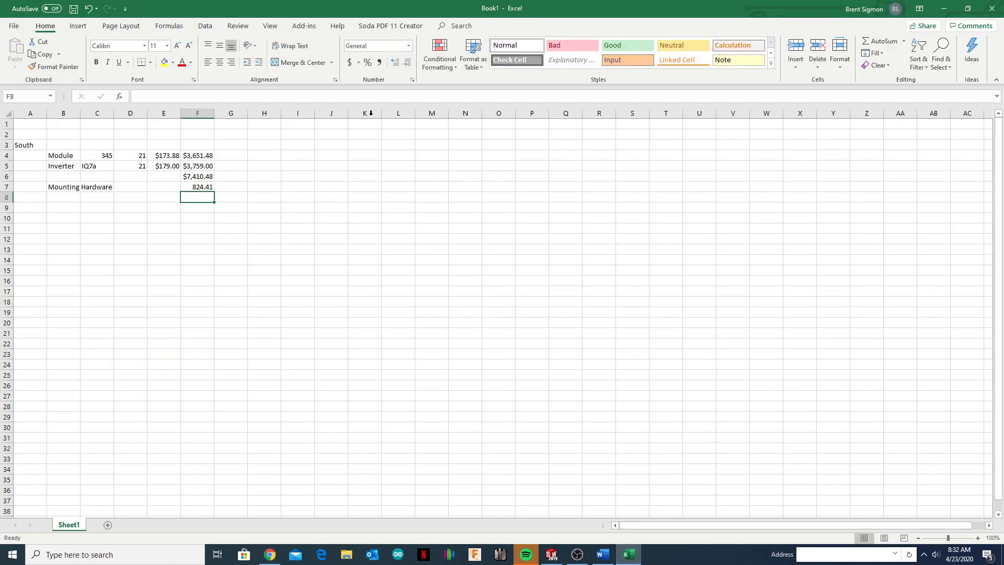
Total the South system in cell F8 by summing the equipment subtotal and mounting hardware cost, F6:F7.
click(889, 42)
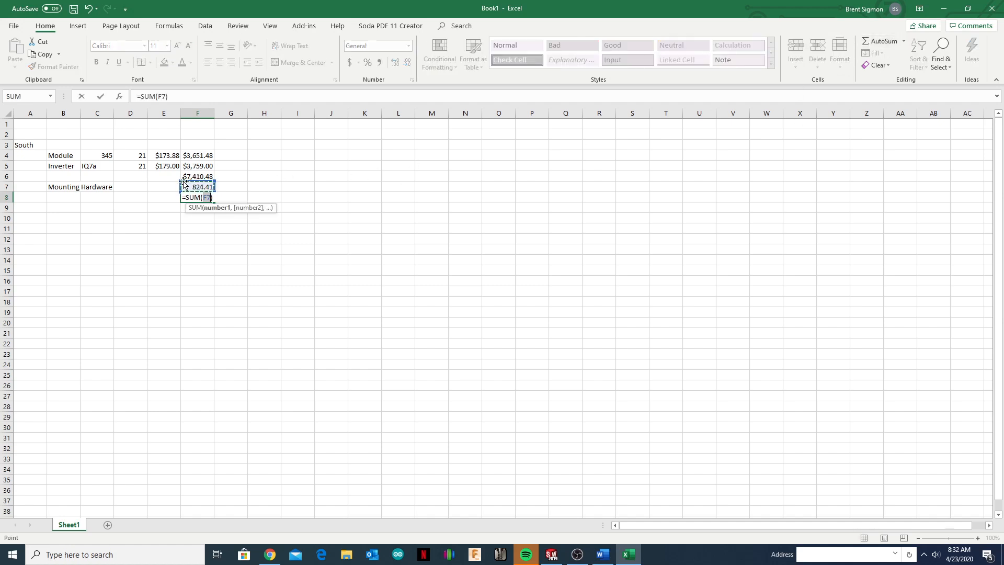
drag(183, 183, 185, 174)
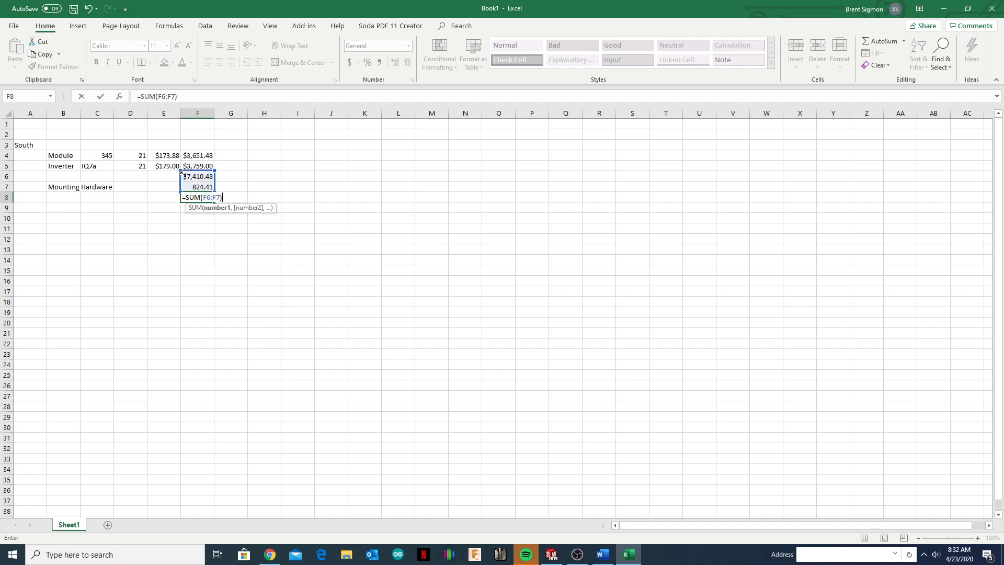
key(Return)
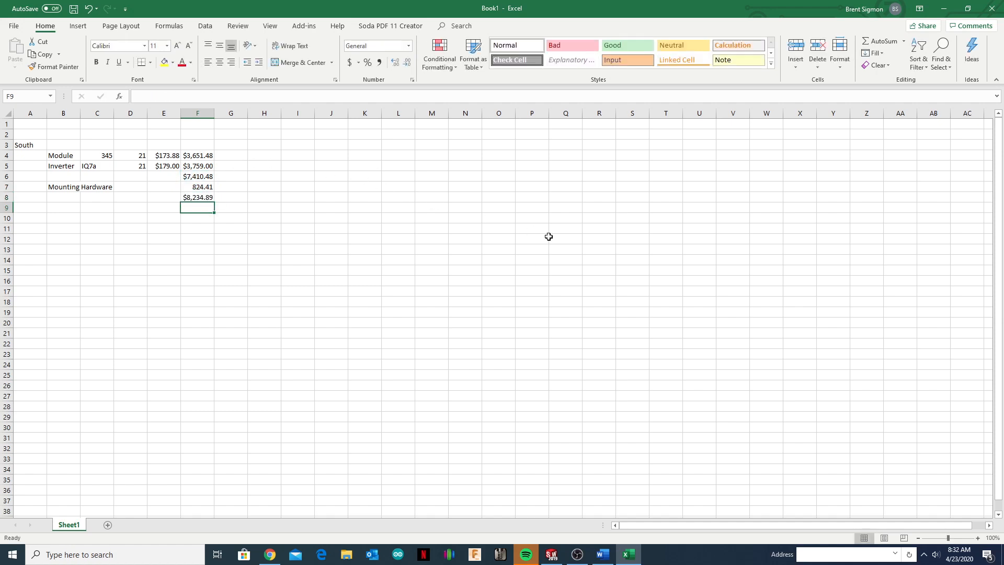
click(20, 145)
click(188, 199)
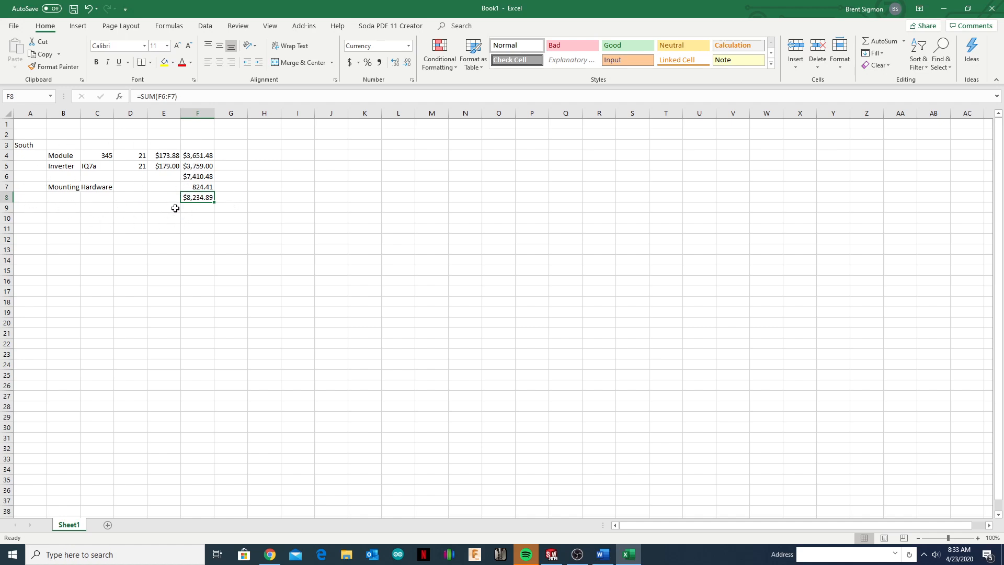
Add the section headings East in cell A11 and West in cell A20.
click(32, 230)
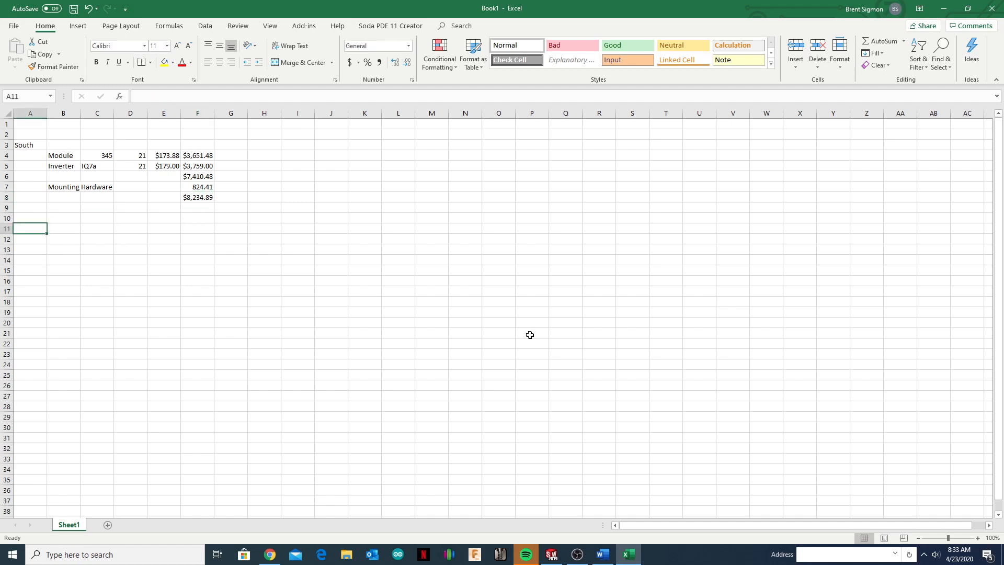
text(EAs)
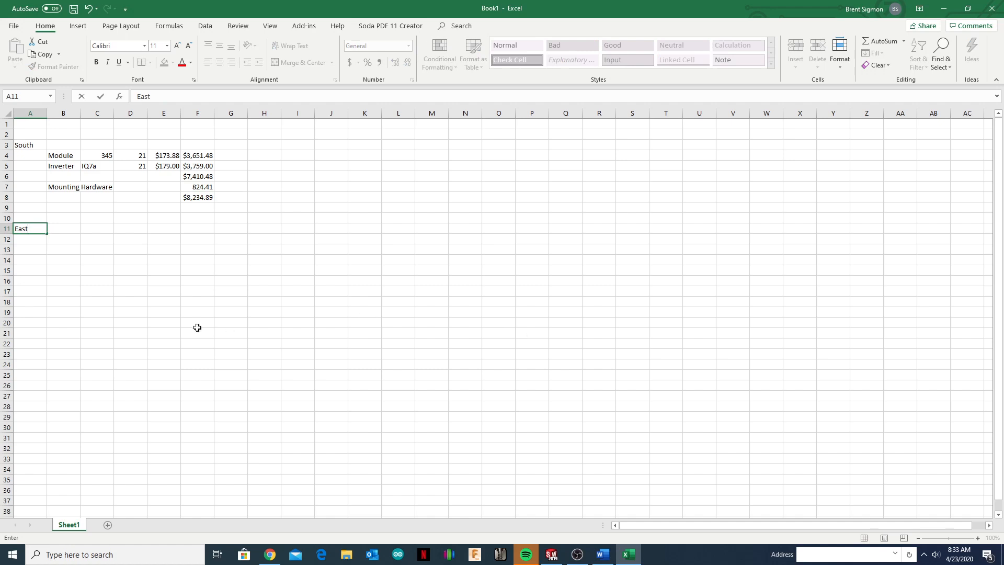
click(31, 323)
key(alt+q)
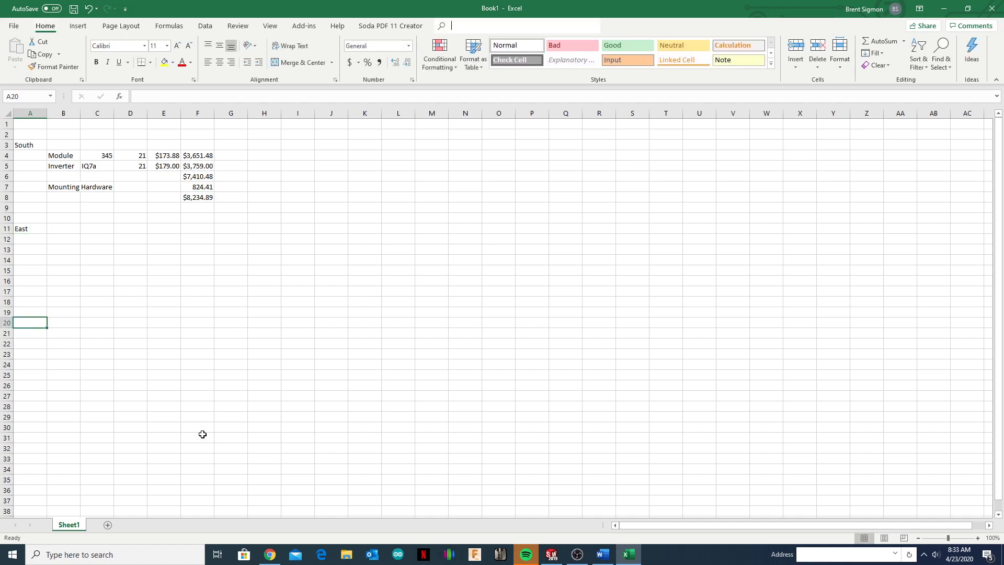
click(27, 324)
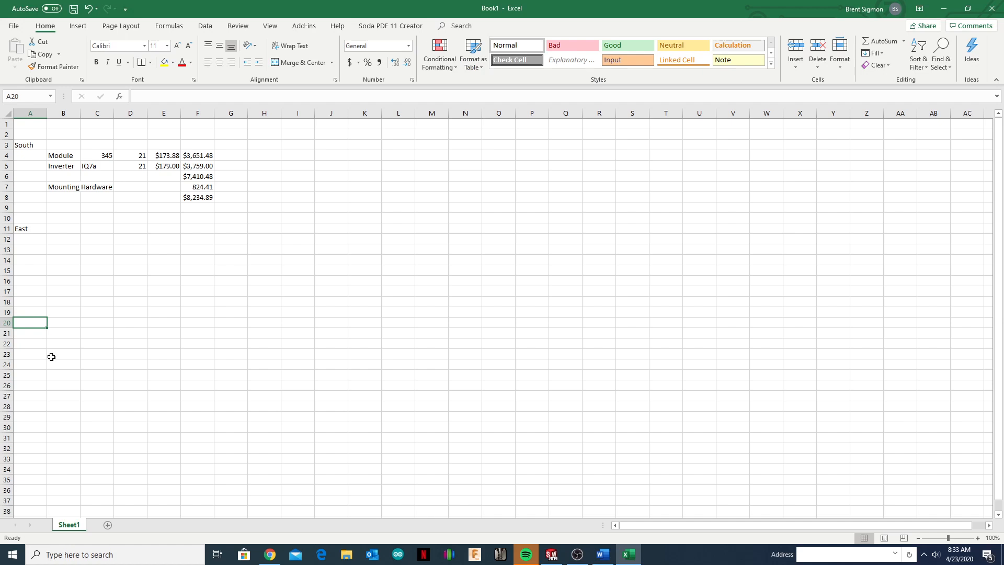
text(Wa)
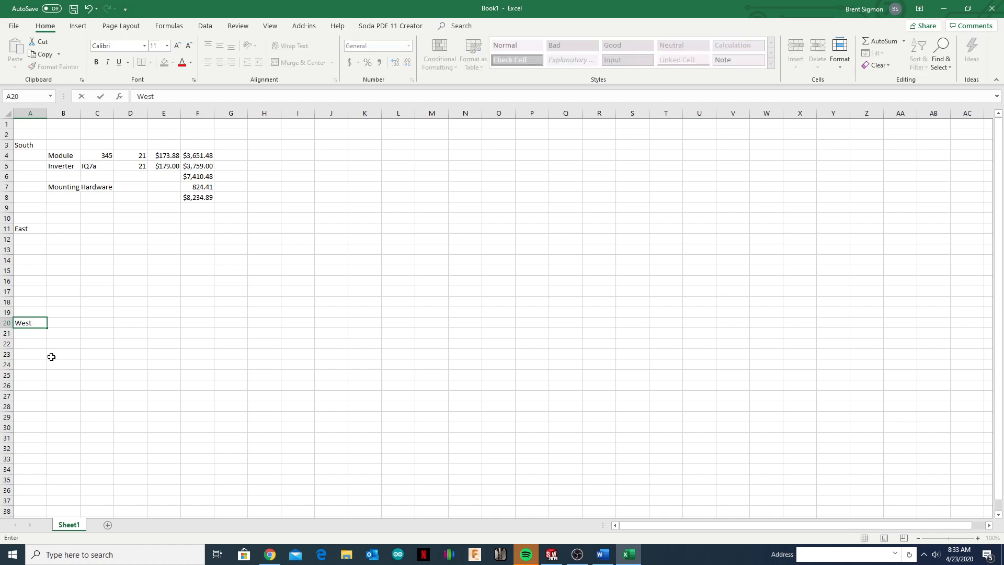
click(67, 321)
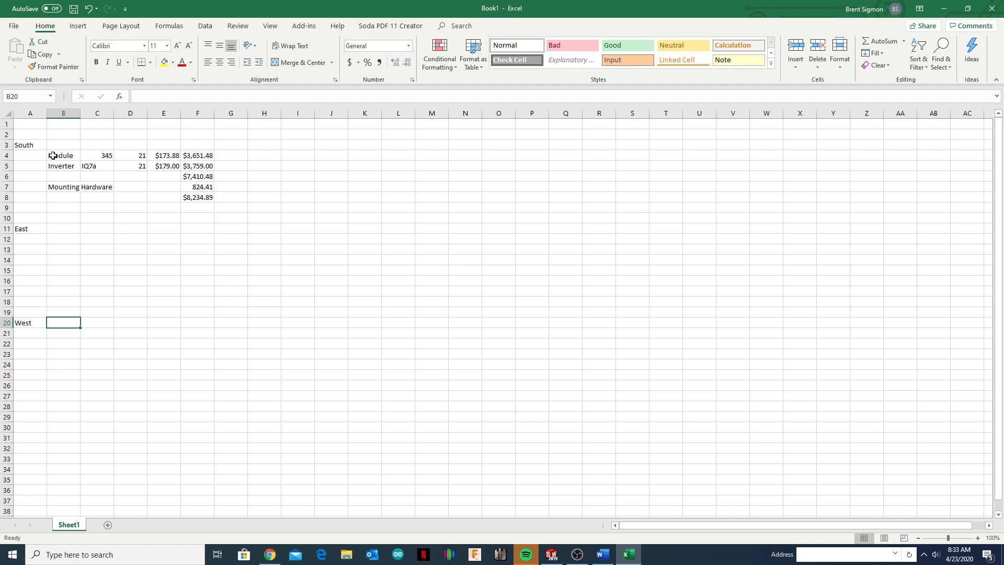
Copy the South cost block B4:F8 and paste it under the East heading, starting at cell B12.
drag(53, 155, 205, 197)
right_click(206, 197)
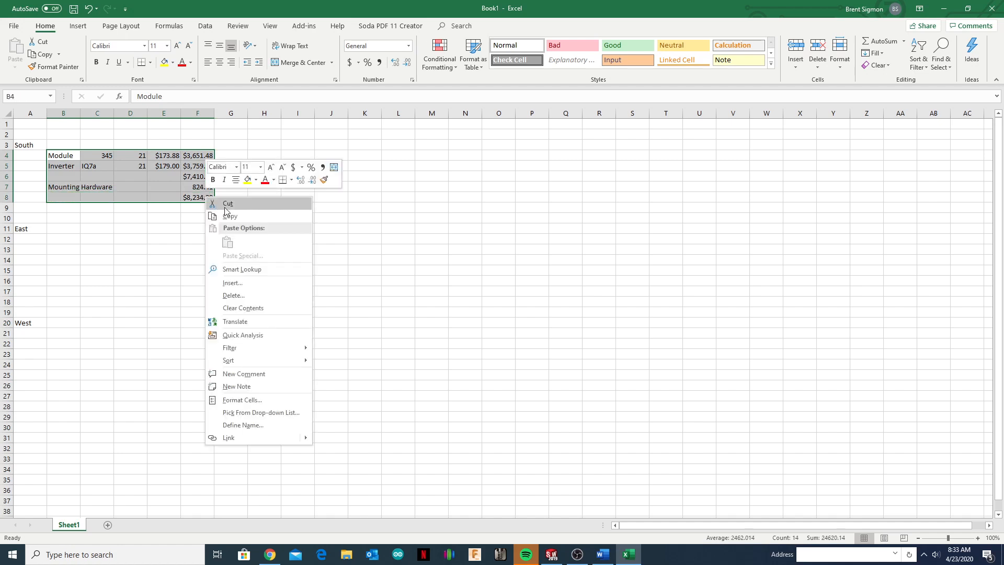
click(230, 216)
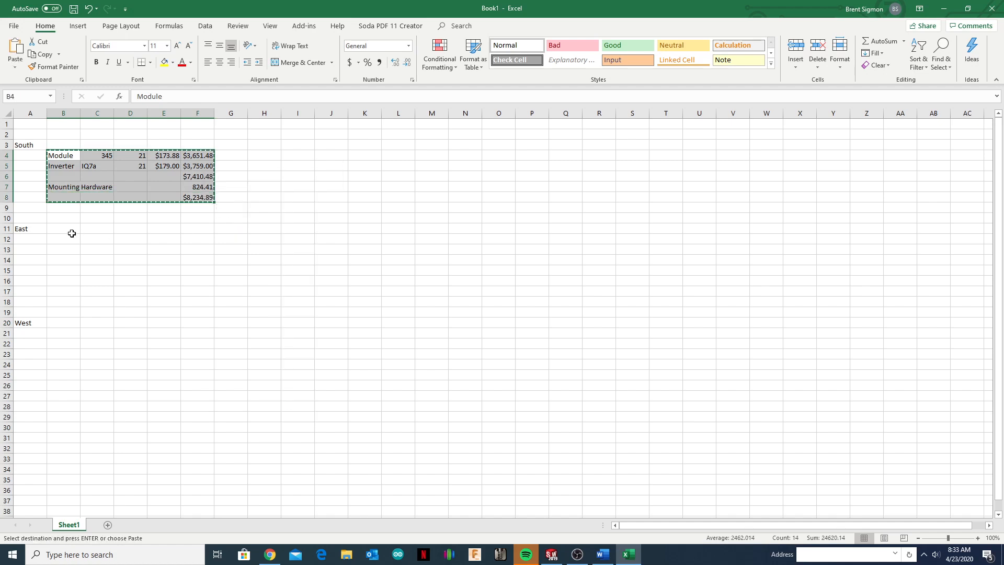
click(60, 238)
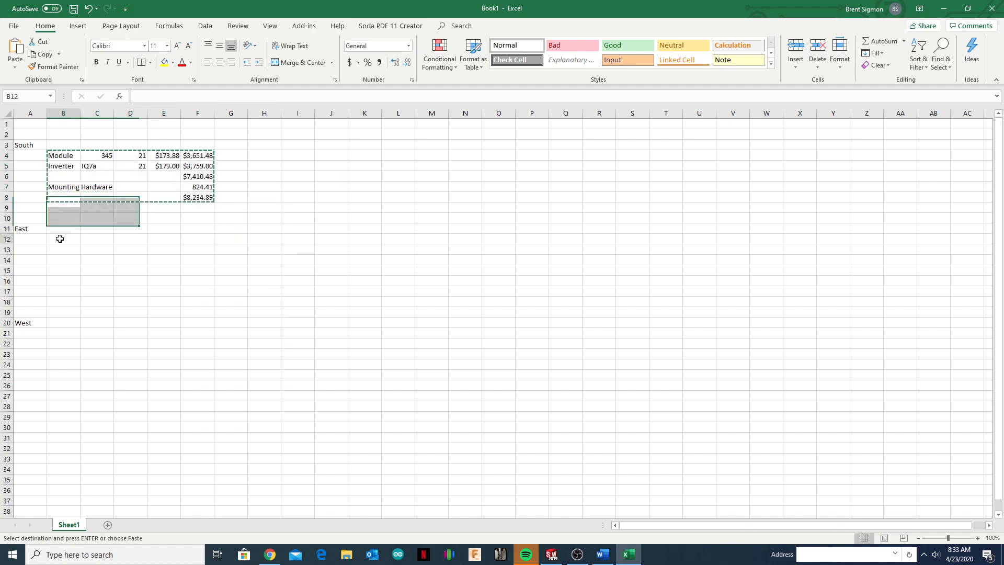
right_click(59, 238)
click(83, 281)
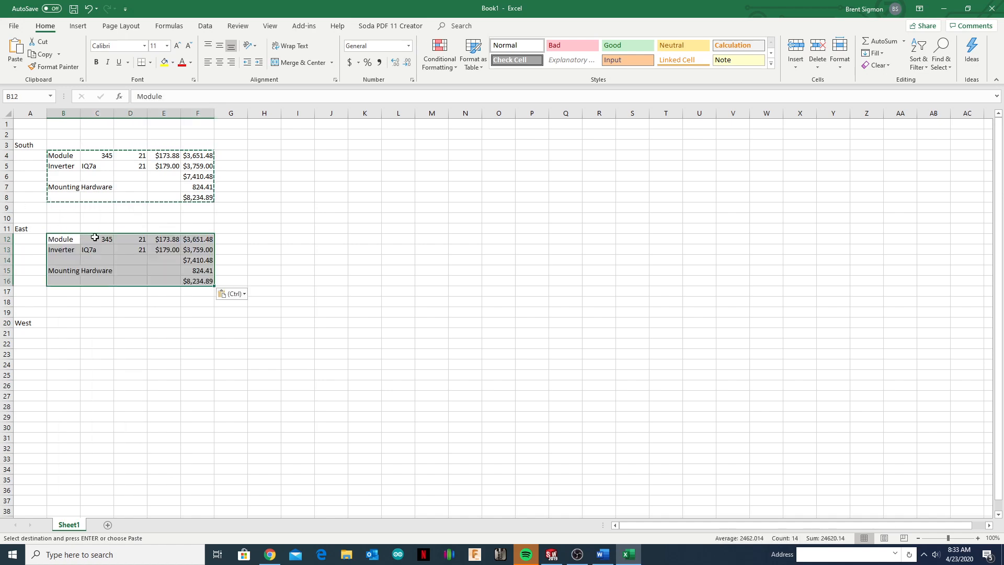
Set the East system's module and inverter quantities in D12 and D13 to 25 each.
click(137, 250)
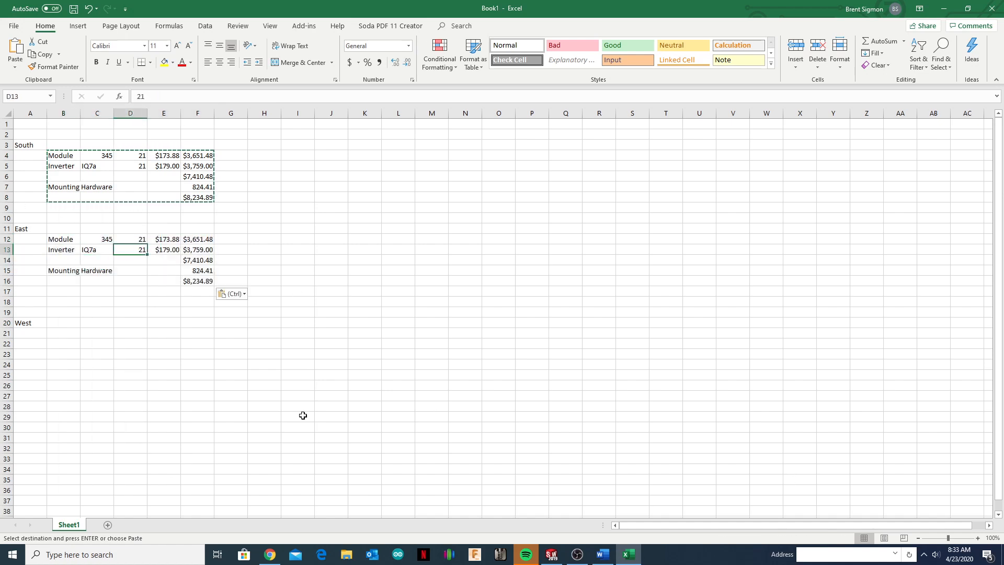
click(137, 240)
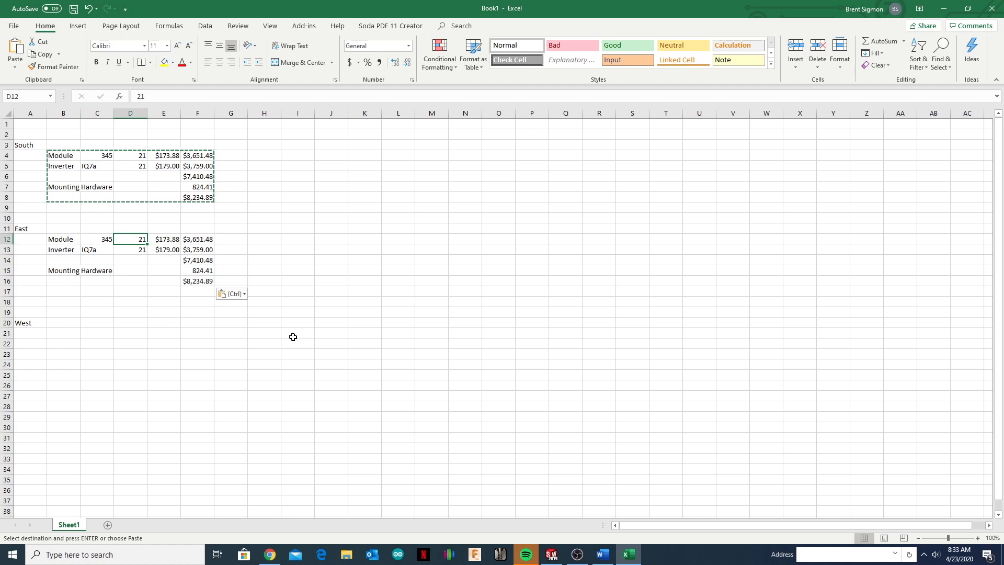
text(25)
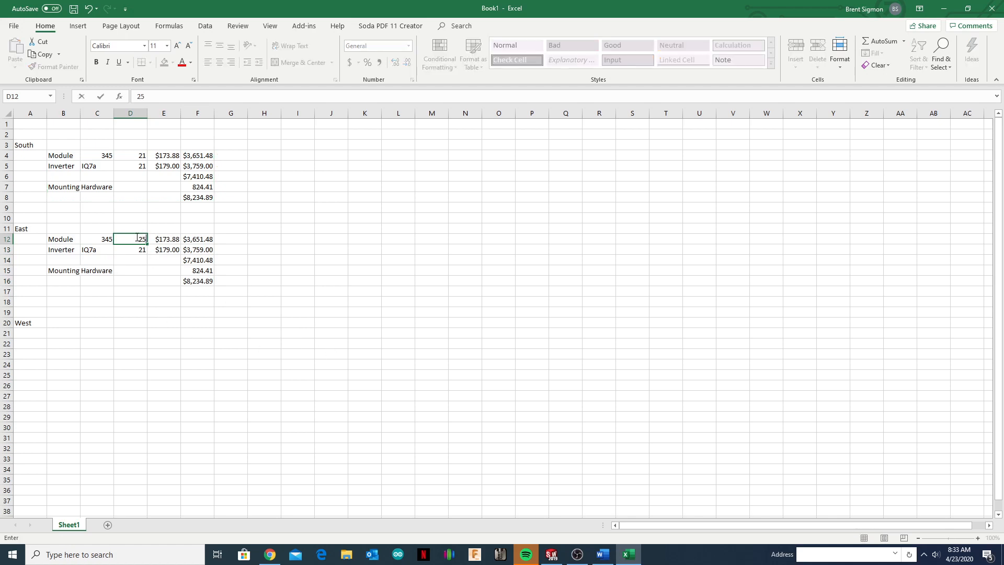
key(Return)
text(25)
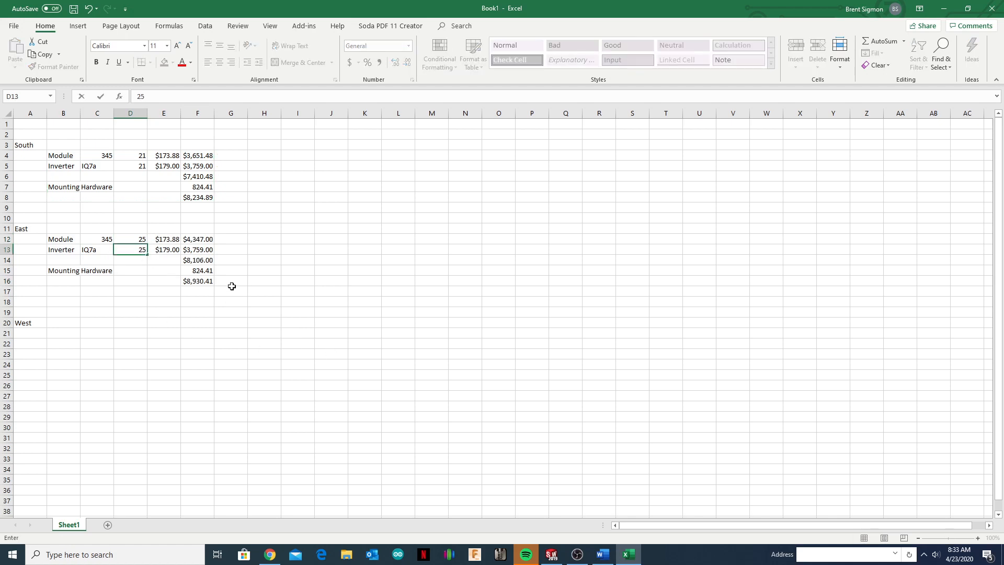
key(Return)
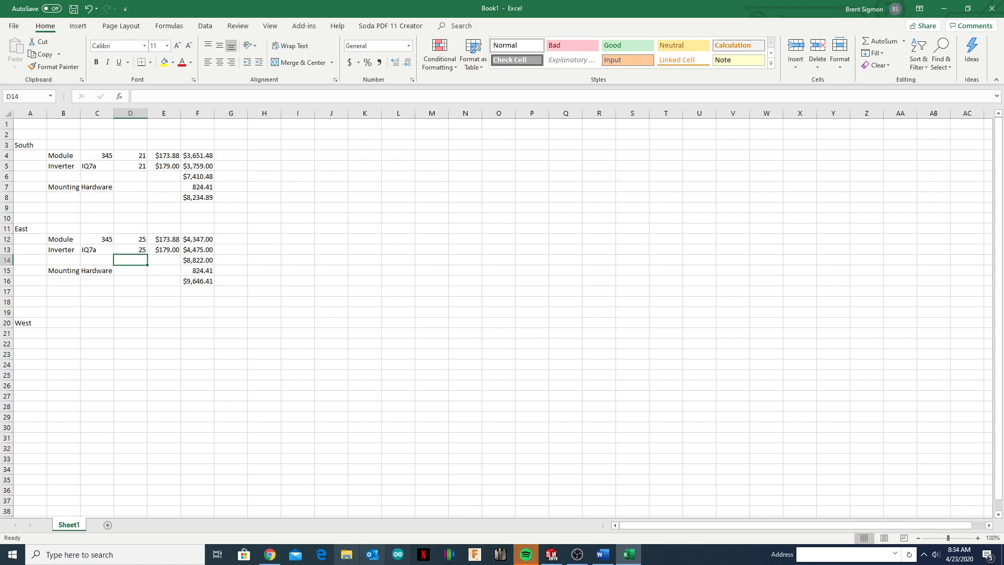
Switch to U-Builder, add four modules to Roof Area 1 for a two-row array of 25, and generate the updated part list.
click(270, 556)
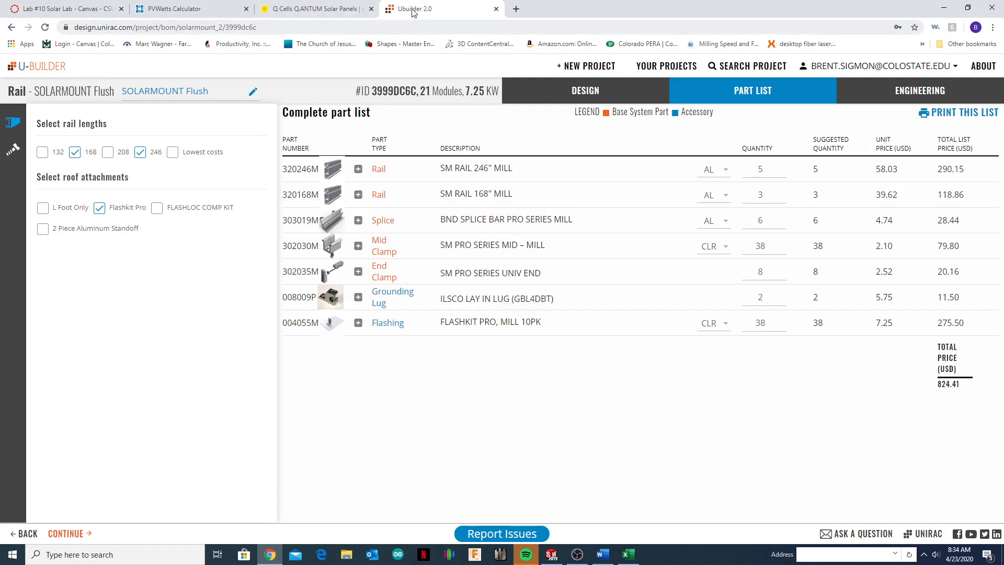
click(586, 91)
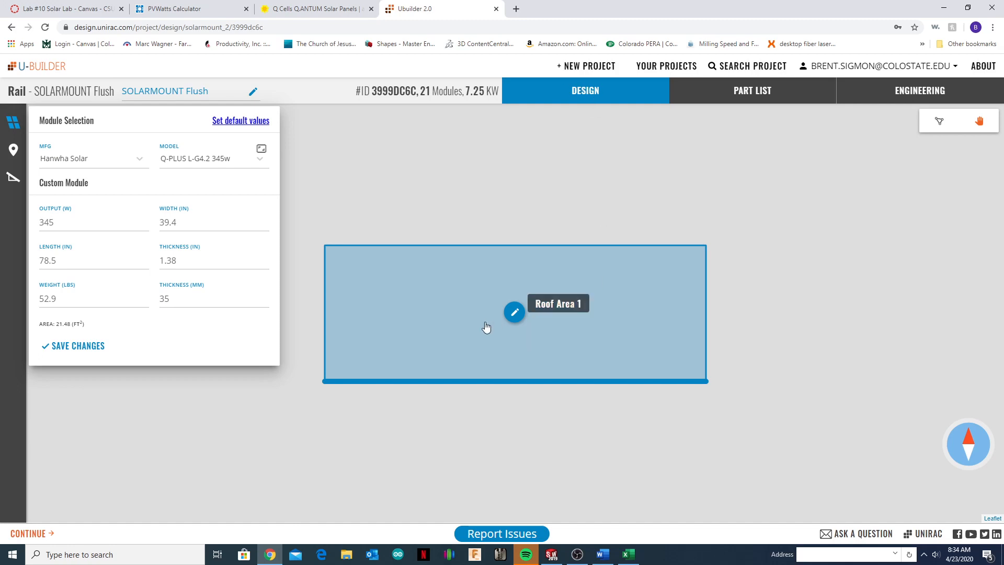
click(515, 312)
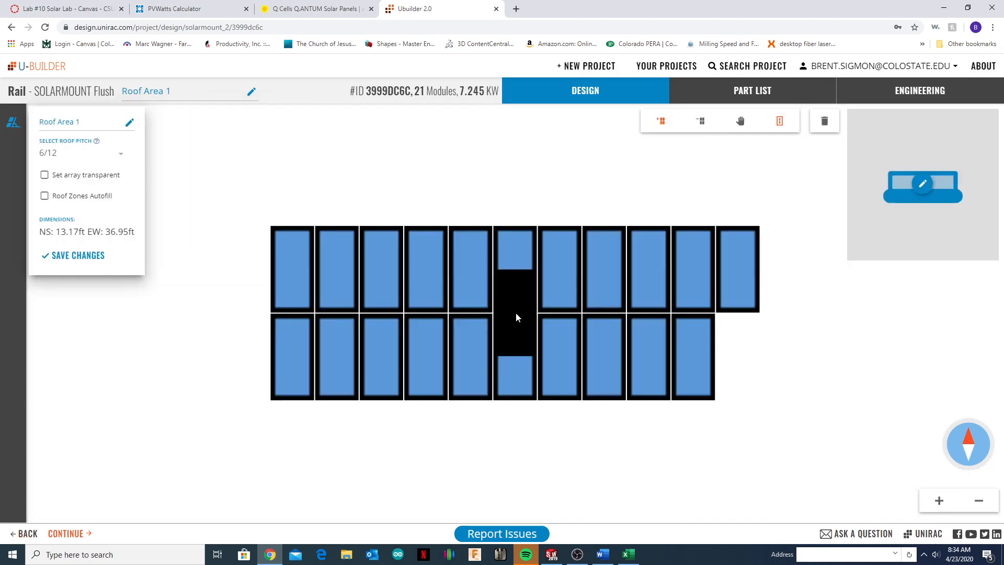
mouse_move(516, 312)
mouse_down()
mouse_move(495, 316)
mouse_move(199, 177)
mouse_move(152, 173)
mouse_move(635, 175)
mouse_move(487, 152)
mouse_move(527, 131)
mouse_move(756, 328)
mouse_move(738, 361)
mouse_up()
click(790, 277)
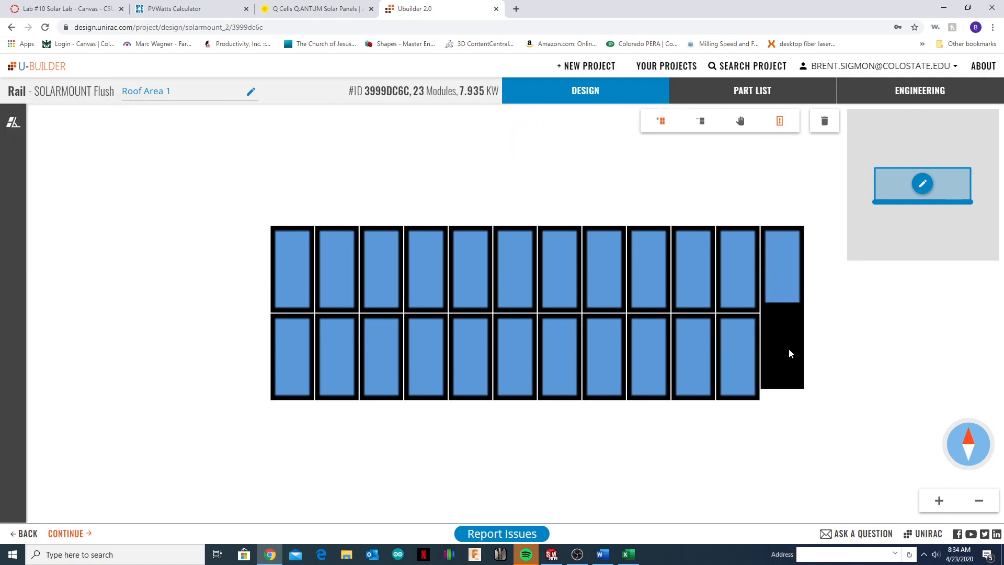
click(789, 350)
click(241, 272)
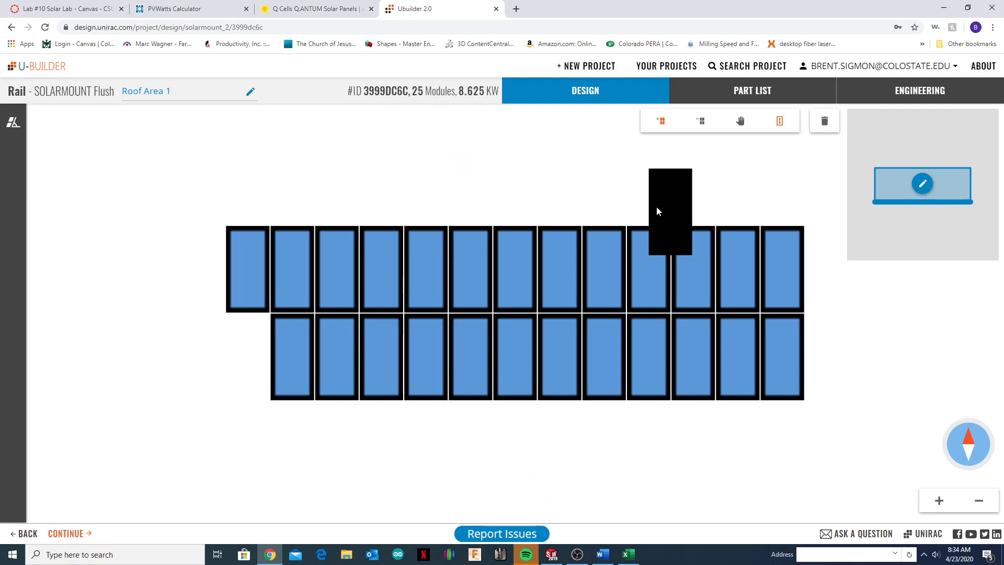
click(67, 534)
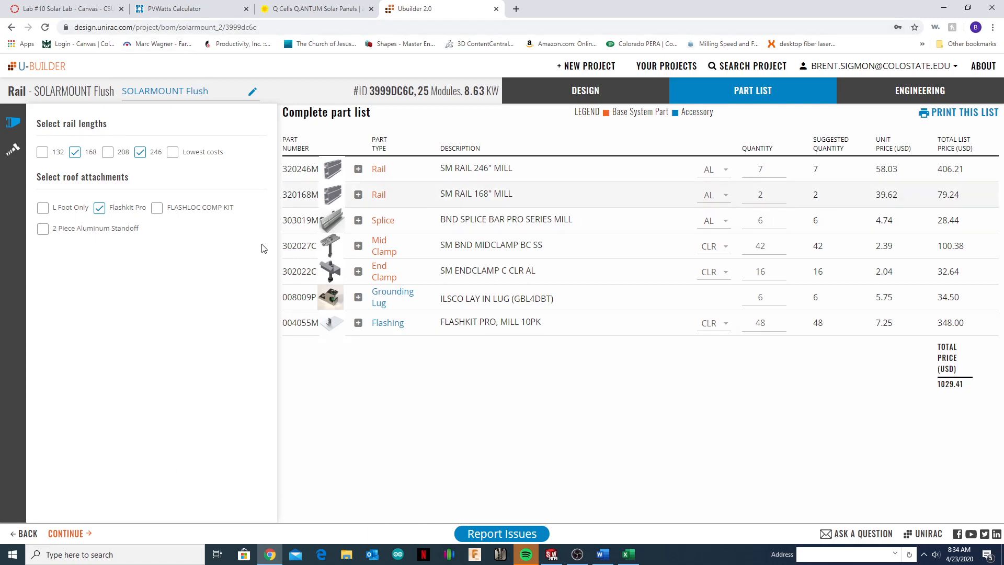
Switch back to the Excel cost sheet and set the East system's mounting hardware cost in F15 to 1029.41.
click(628, 554)
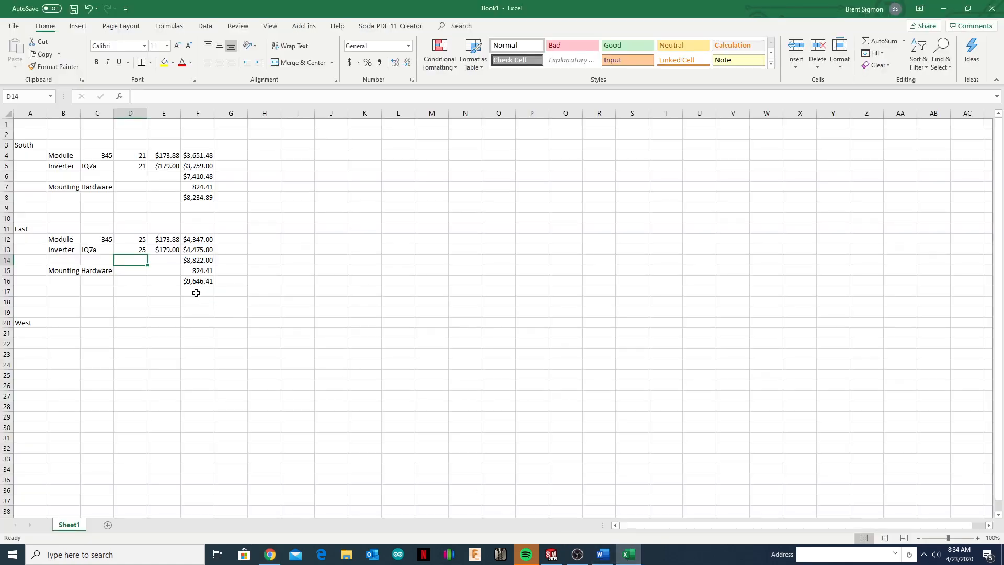
click(194, 270)
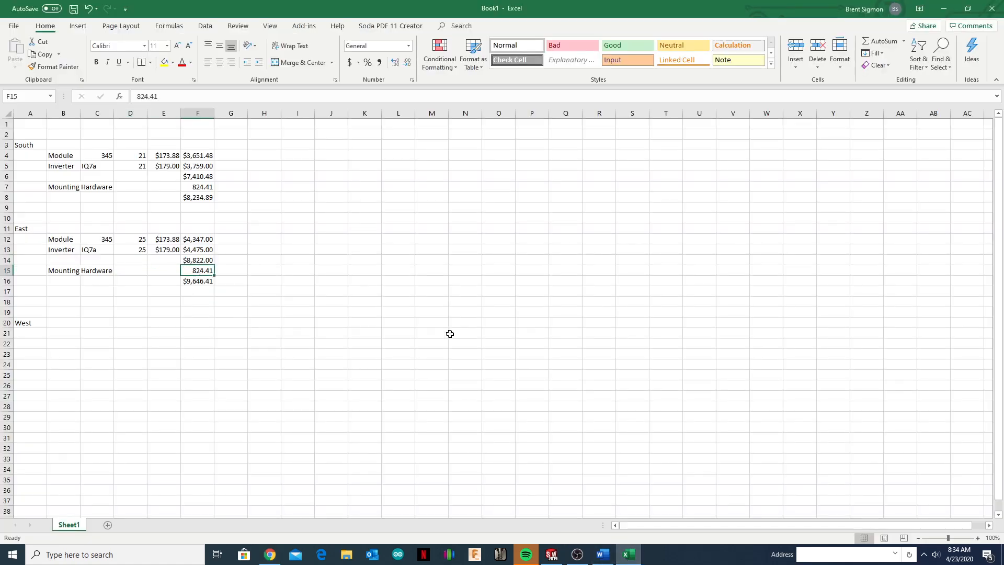
text(1029.)
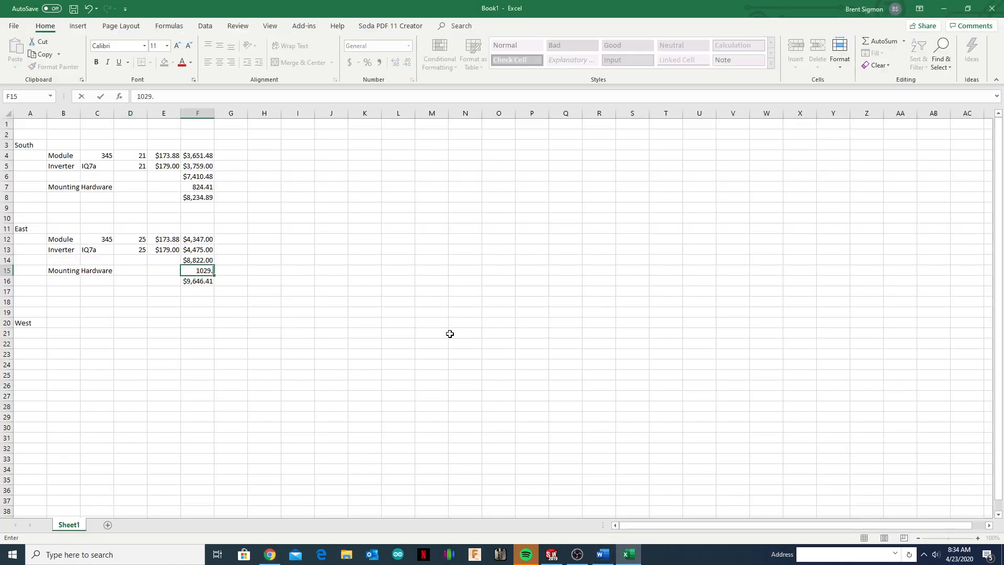
text(41)
click(231, 281)
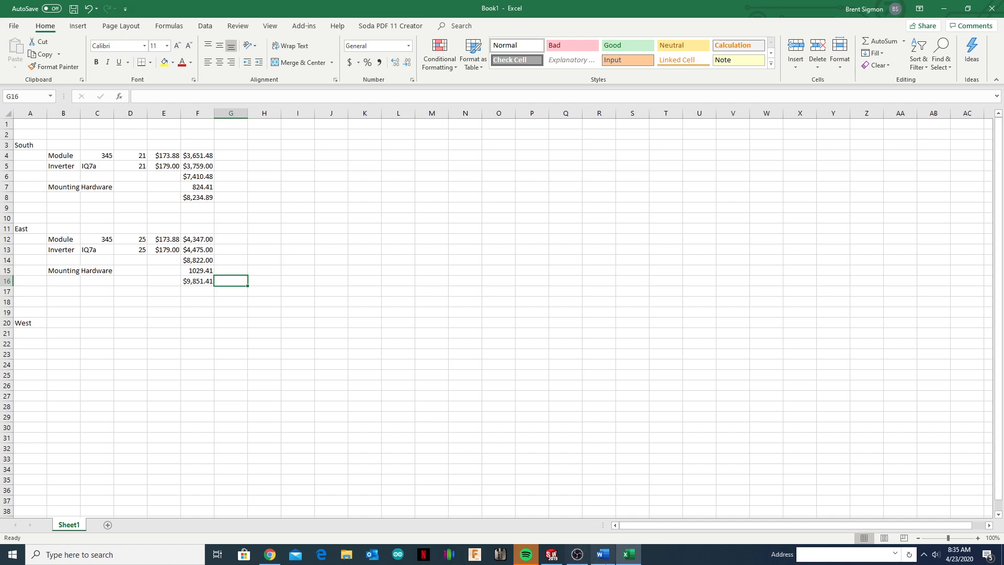
mouse_move(576, 557)
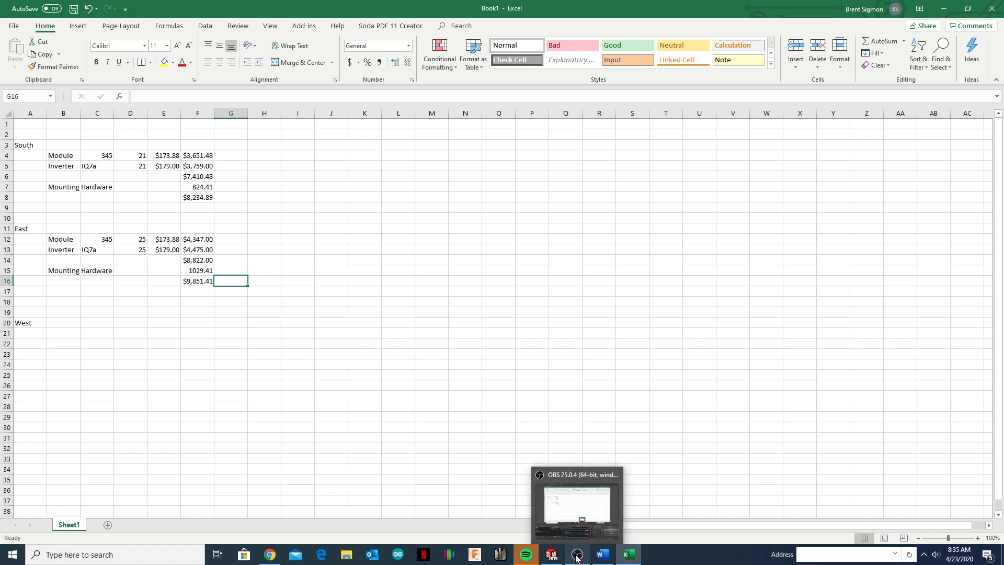